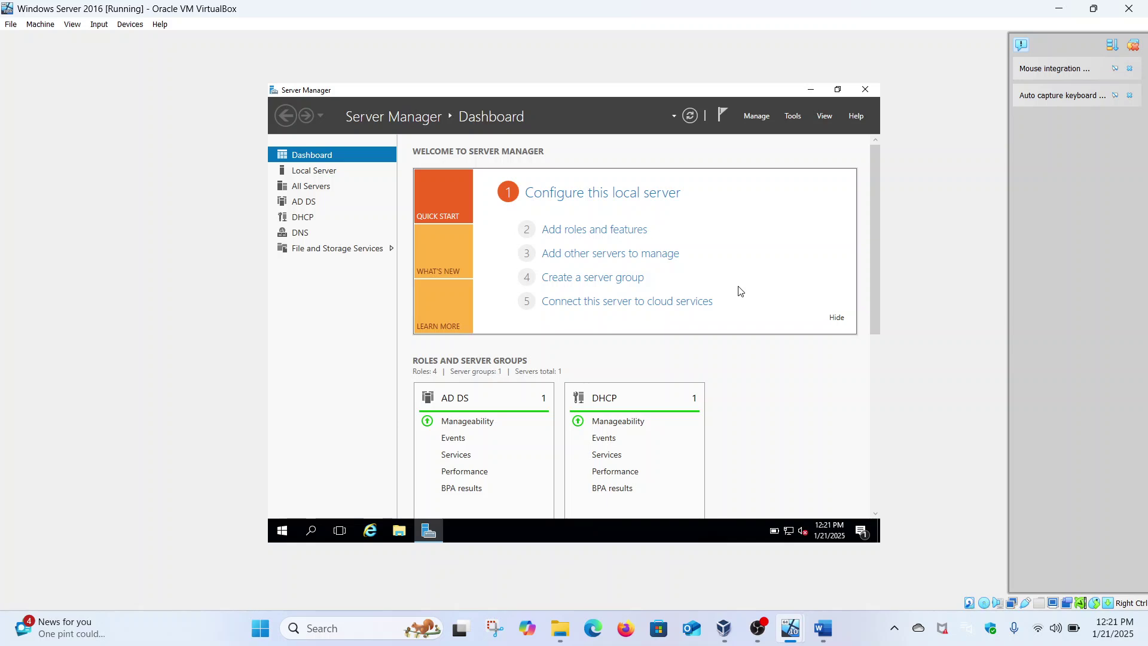
# Switch from Server Manager to the Word task document 'Create User Accounts'.
pyautogui.click(824, 630)
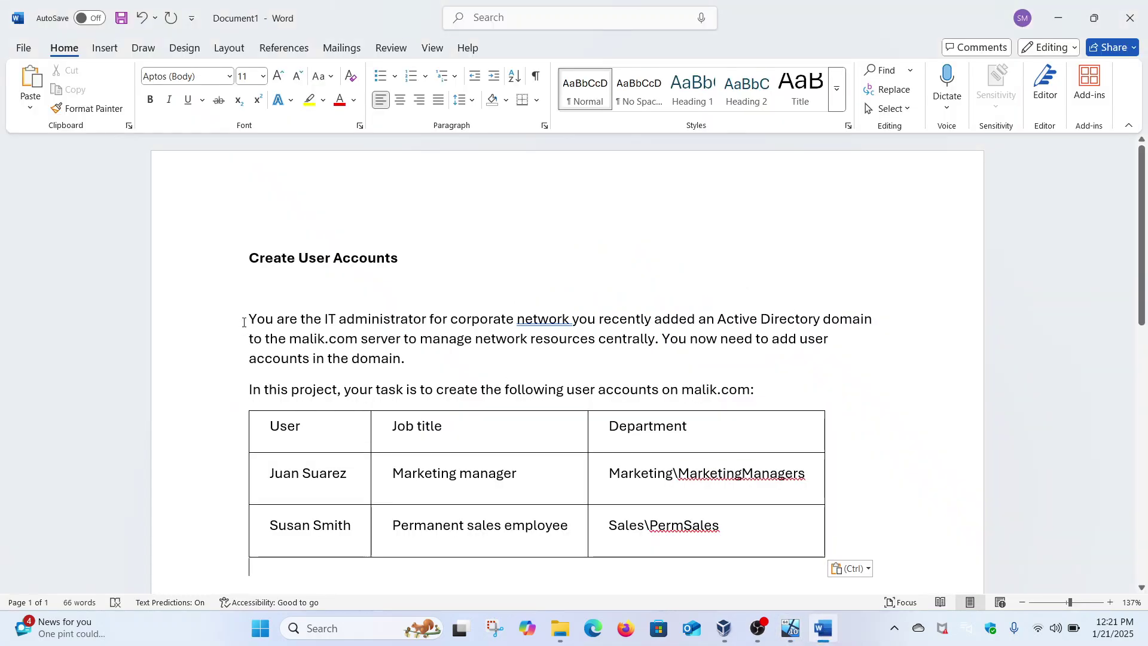
# Review the Word table of users, job titles and departments, then return to the Windows Server 2016 VM.
pyautogui.scroll(-3, 276, 325)
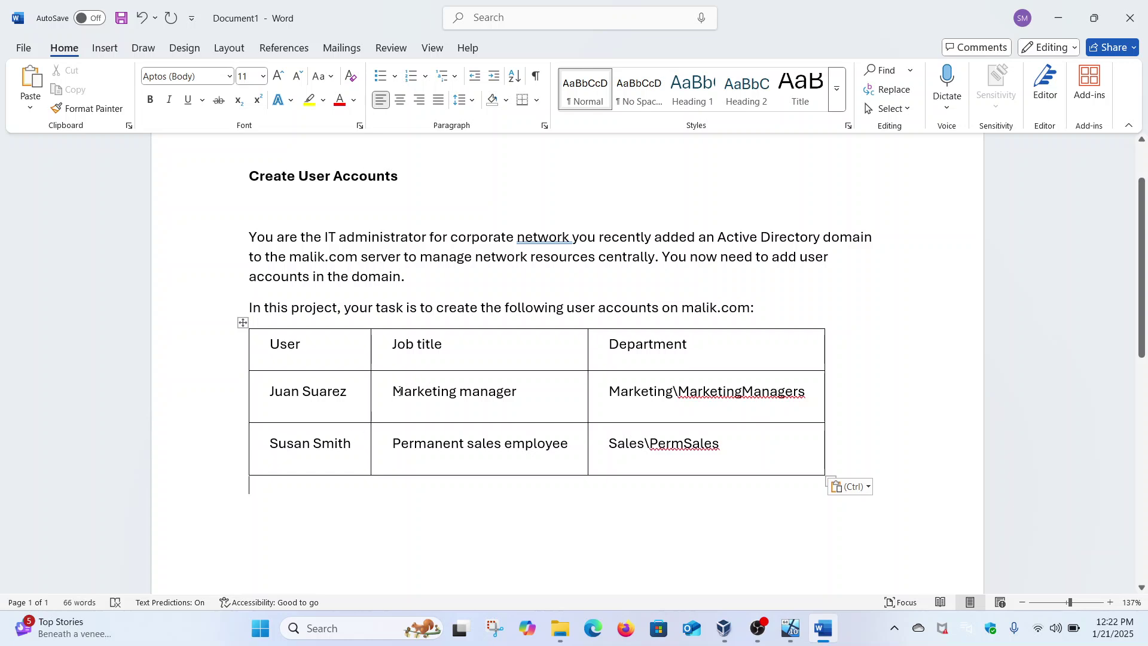
pyautogui.moveTo(398, 391); pyautogui.dragTo(520, 388)
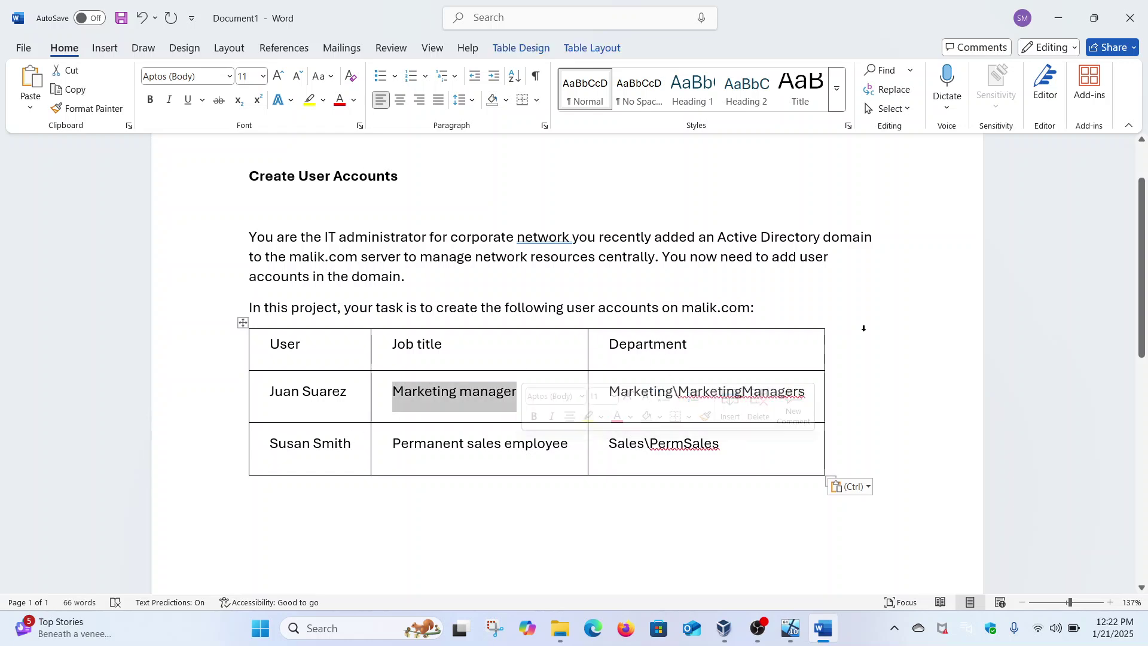
pyautogui.click(906, 321)
pyautogui.moveTo(791, 628)
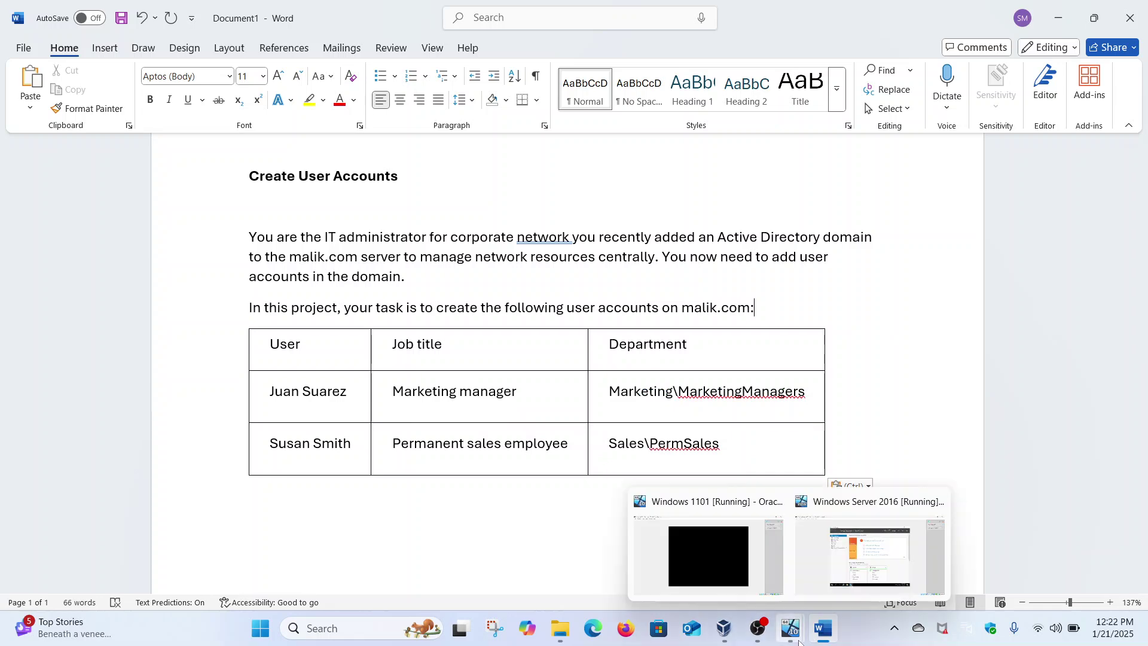
pyautogui.click(816, 556)
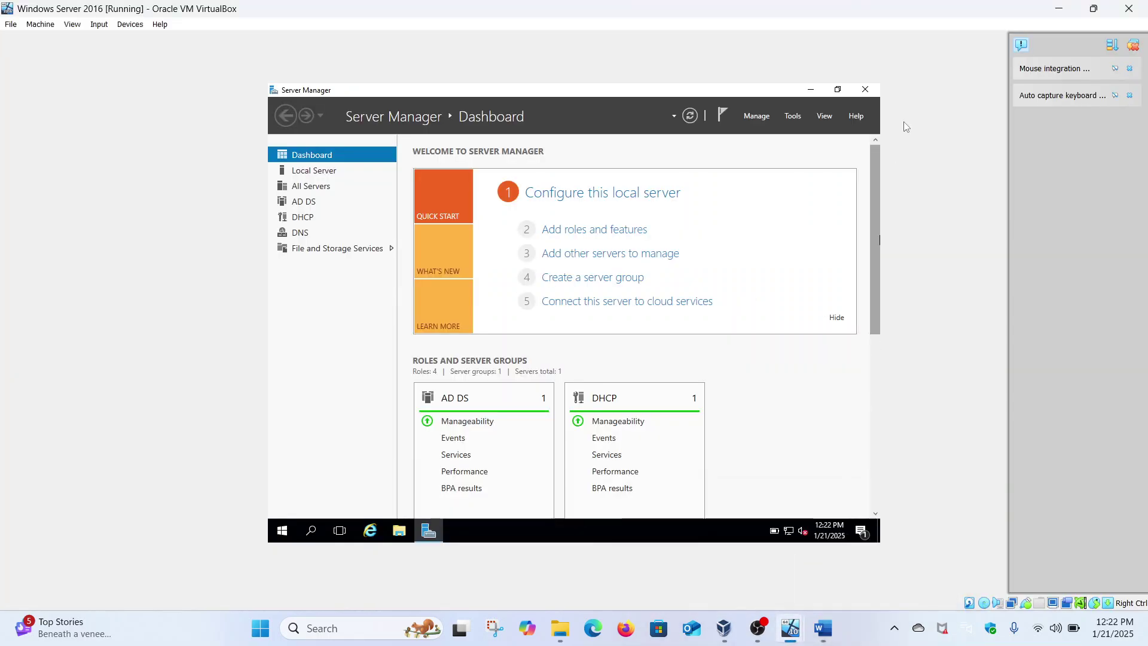
# Launch Active Directory Users and Computers and show the Malik.com Users container.
pyautogui.click(798, 116)
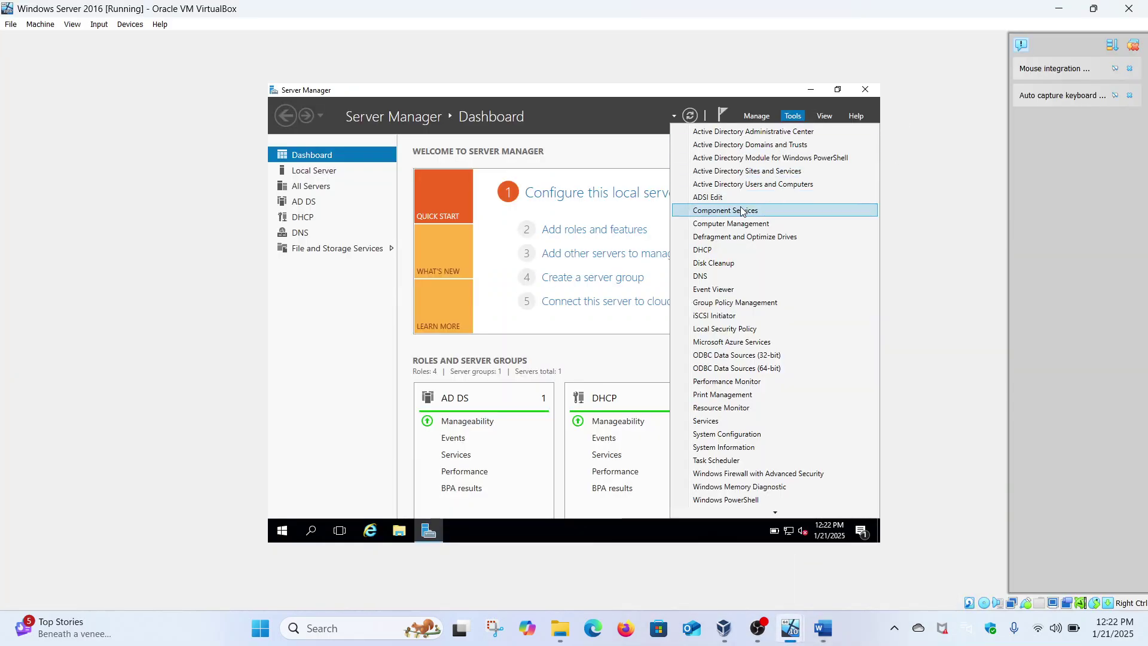
pyautogui.click(728, 188)
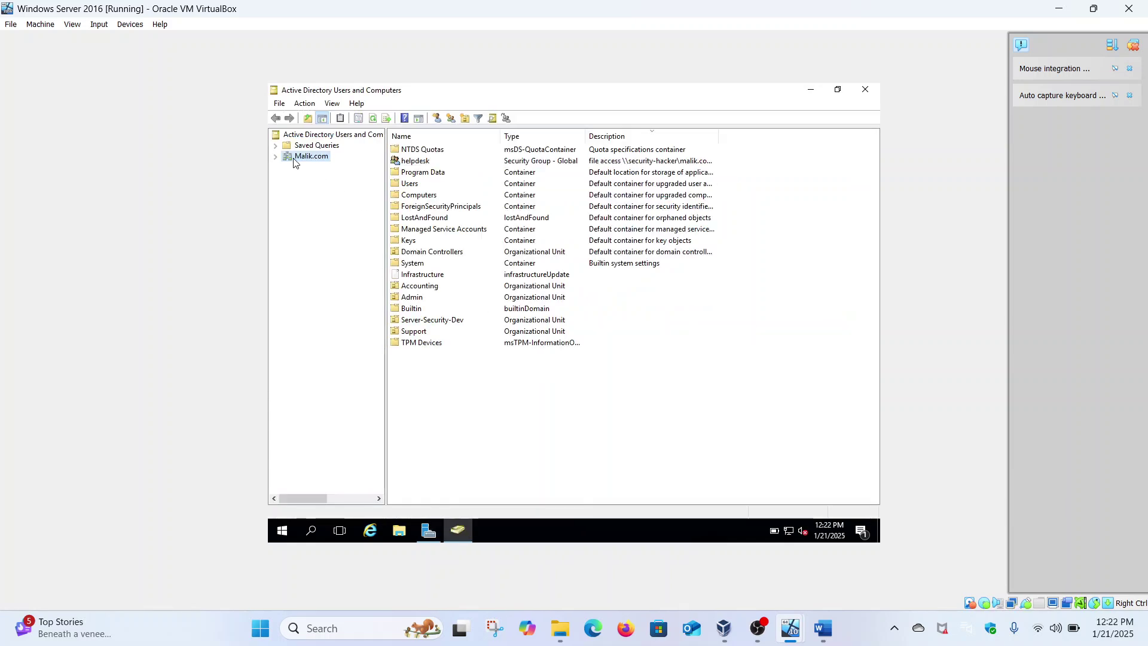
pyautogui.click(276, 157)
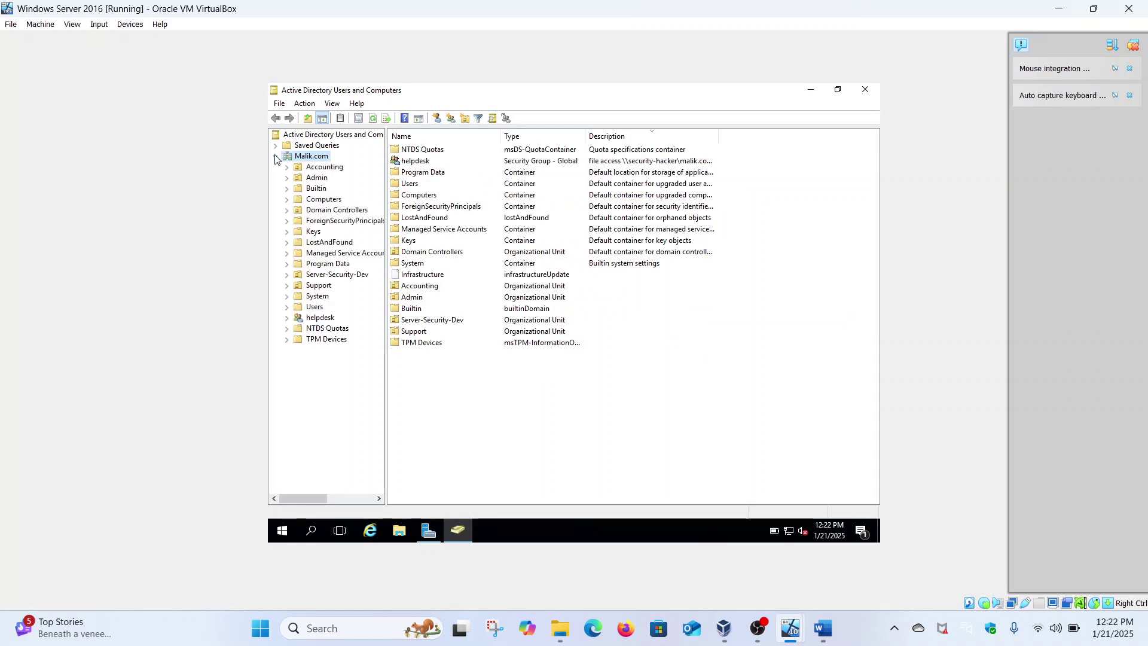
pyautogui.click(314, 308)
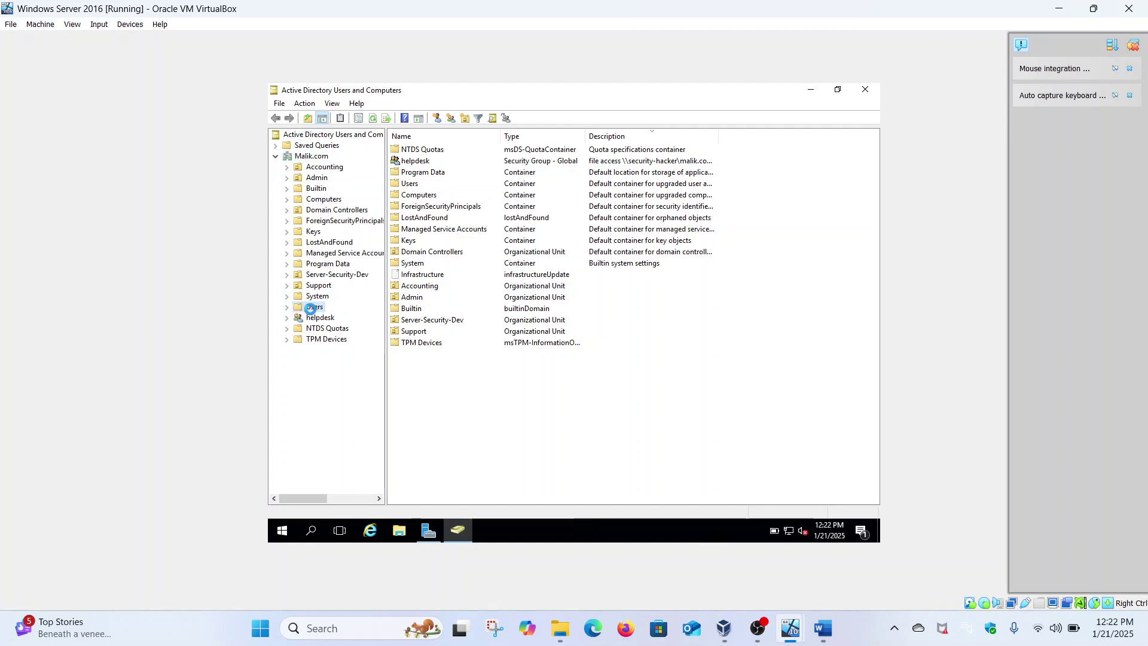
pyautogui.scroll(-2, 432, 369)
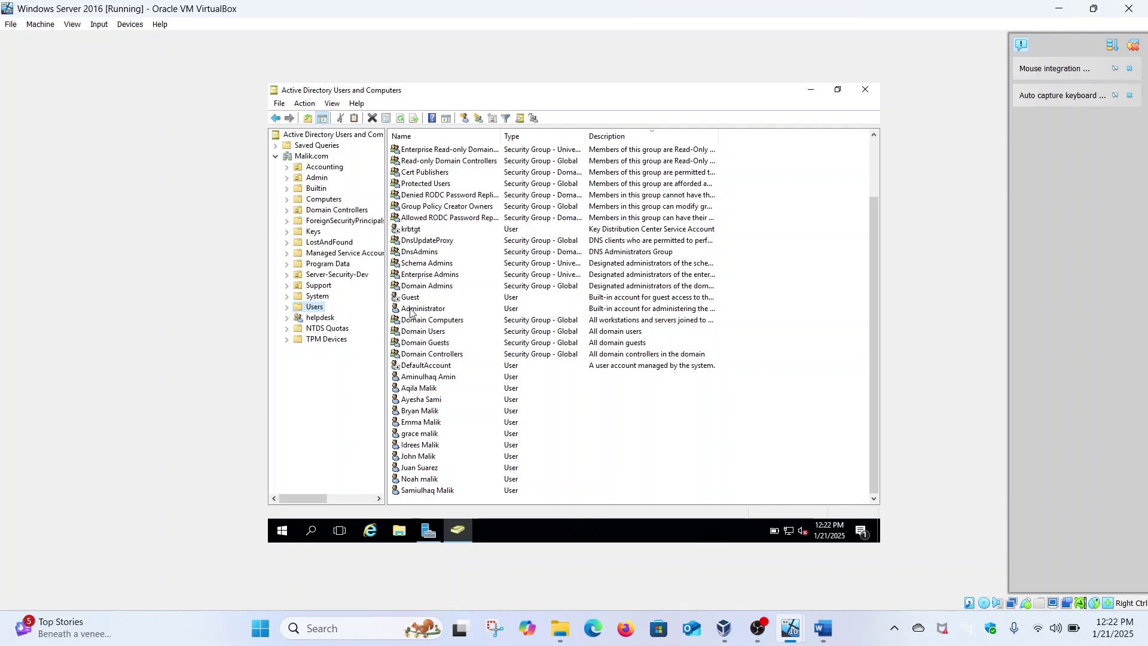
pyautogui.rightClick(433, 467)
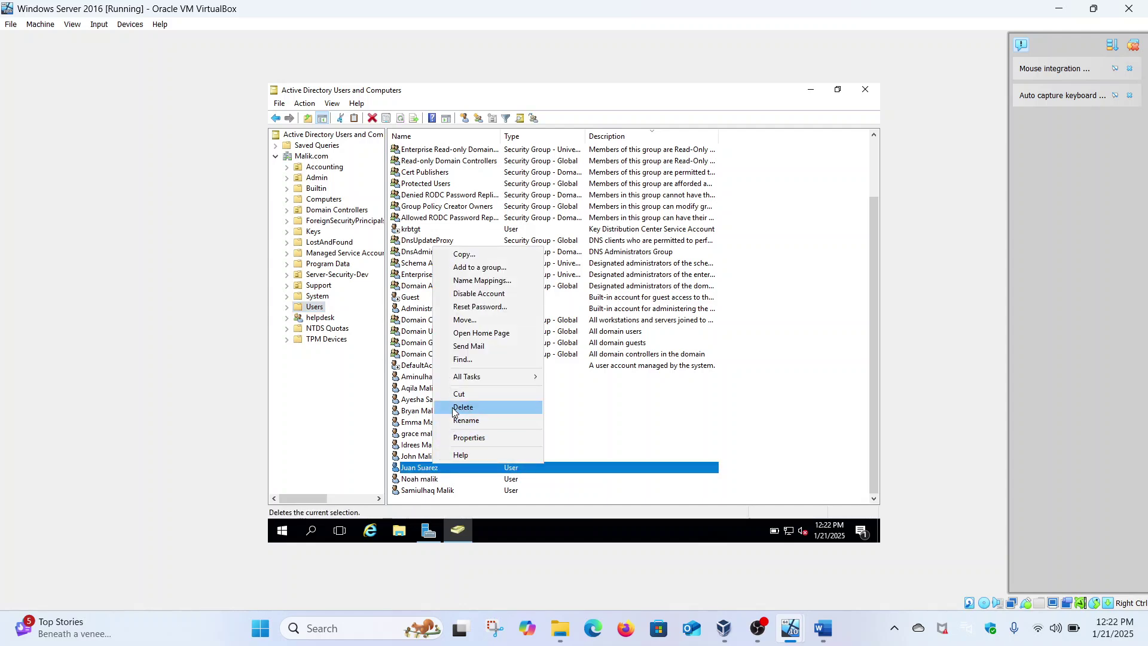
pyautogui.click(463, 407)
pyautogui.click(596, 353)
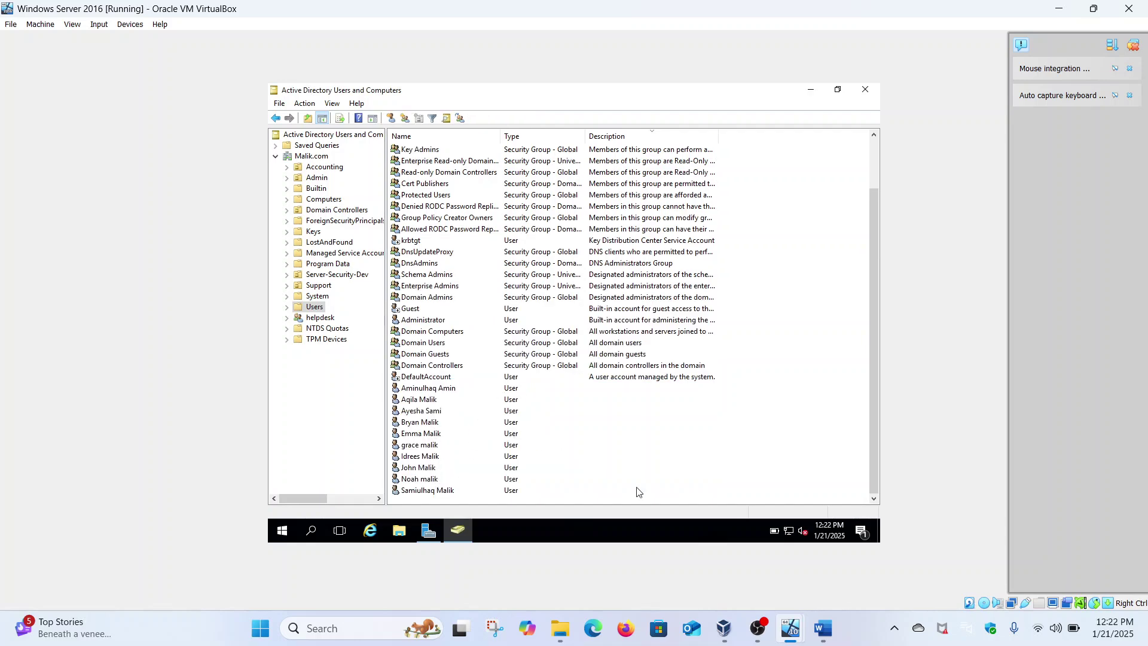
pyautogui.click(824, 627)
pyautogui.click(824, 630)
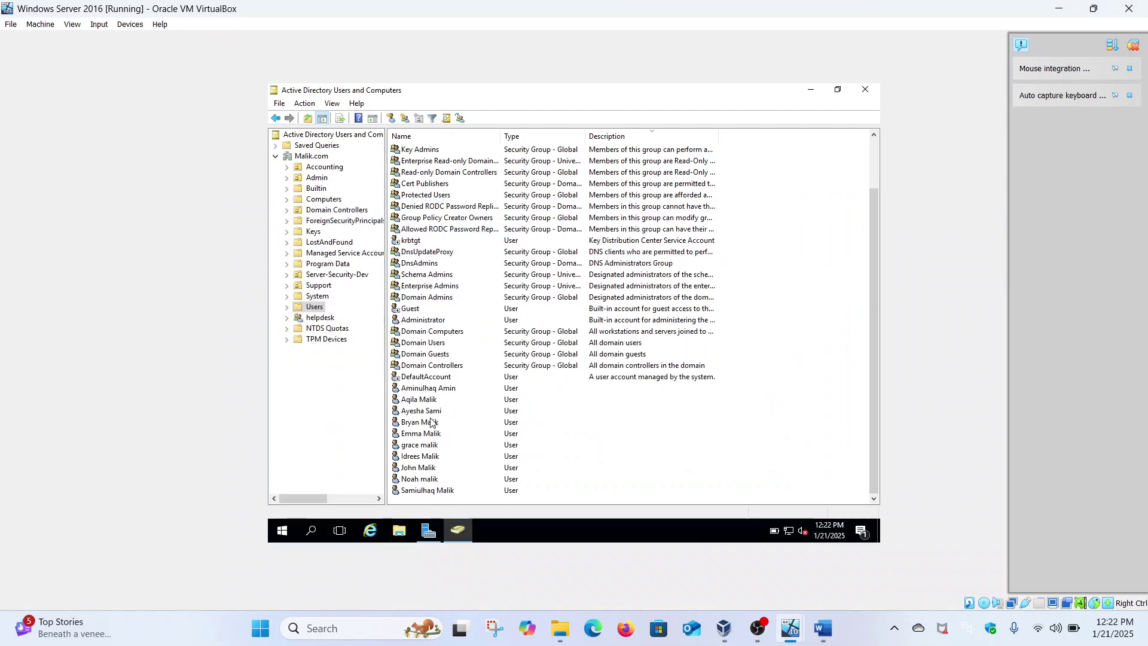
pyautogui.rightClick(317, 159)
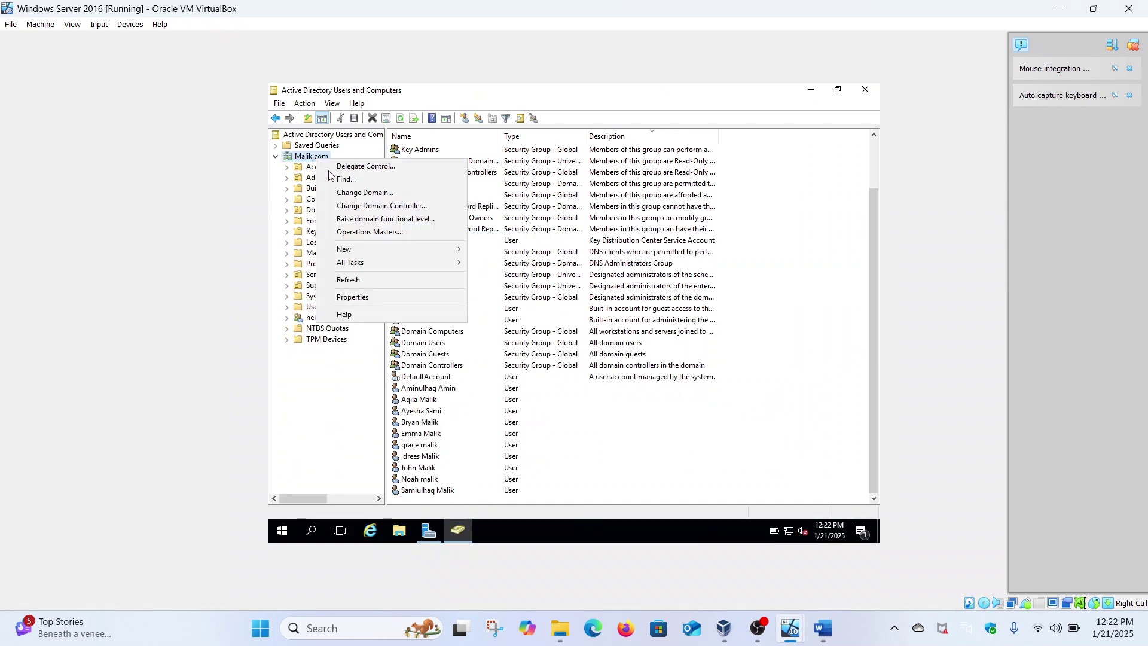
pyautogui.click(347, 180)
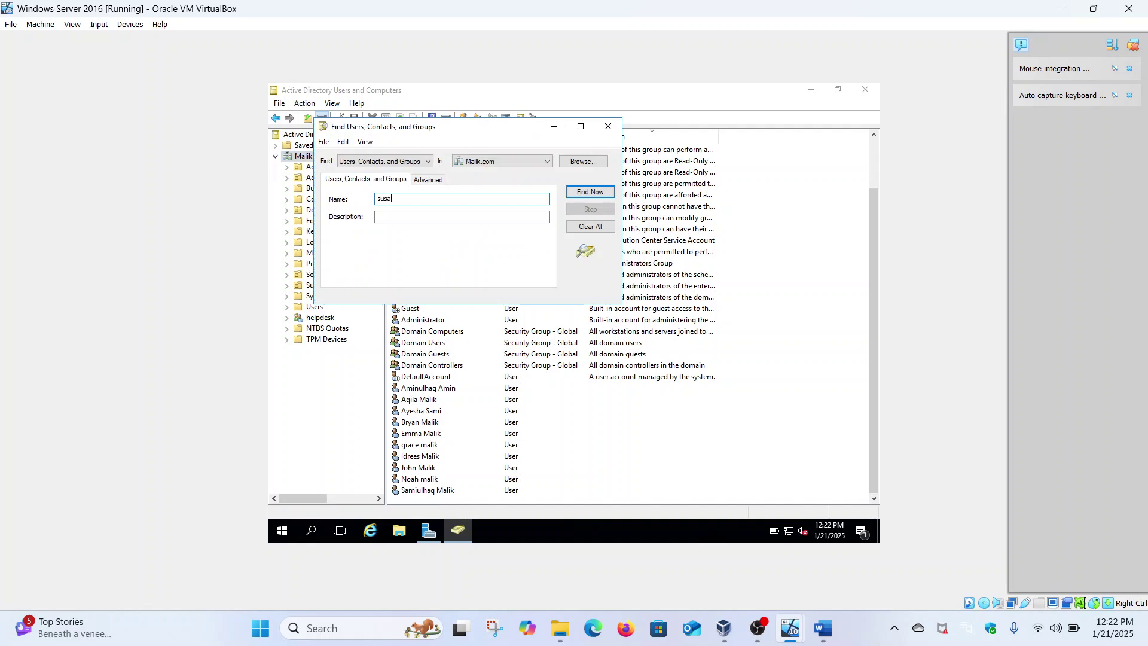
pyautogui.write('susa')
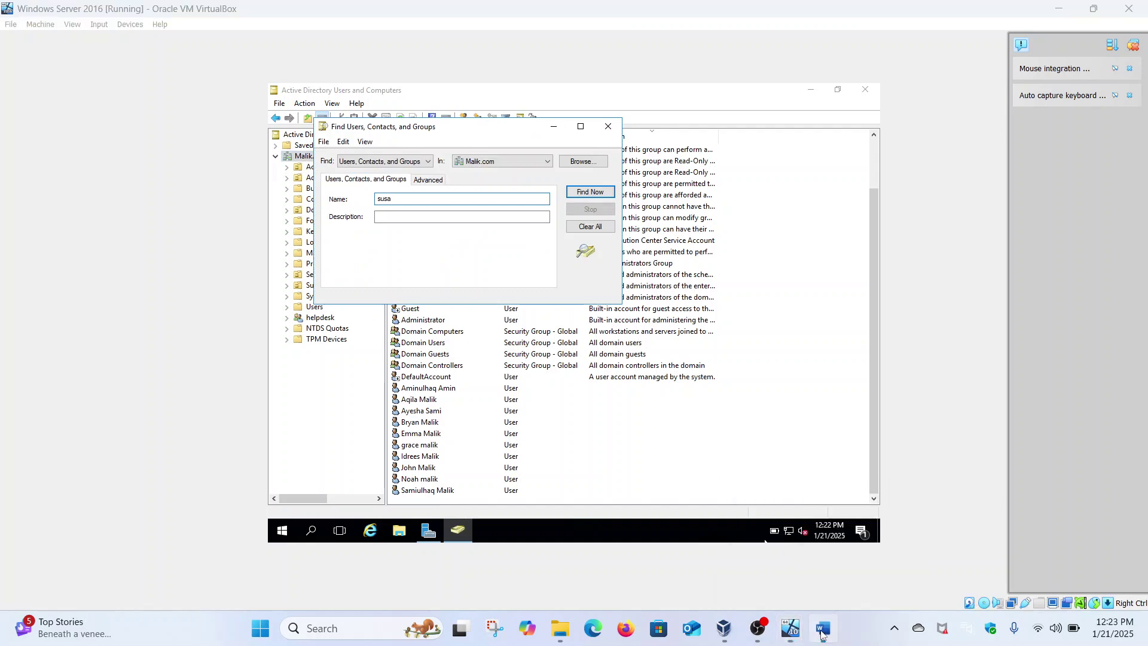
pyautogui.click(822, 629)
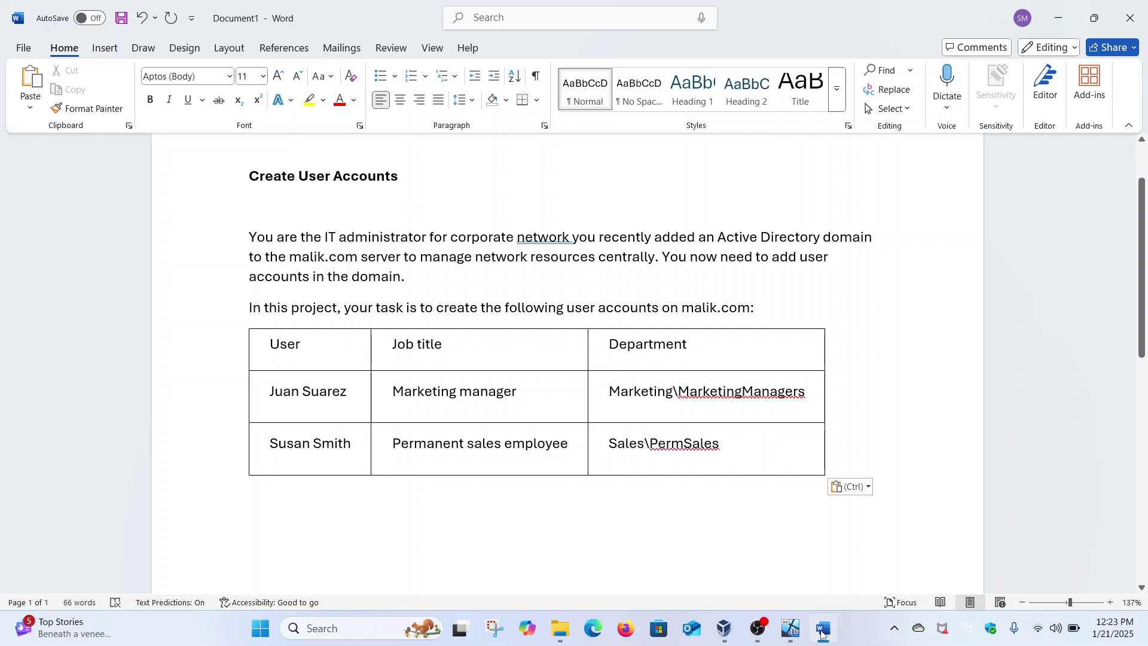
pyautogui.click(790, 628)
pyautogui.write('n')
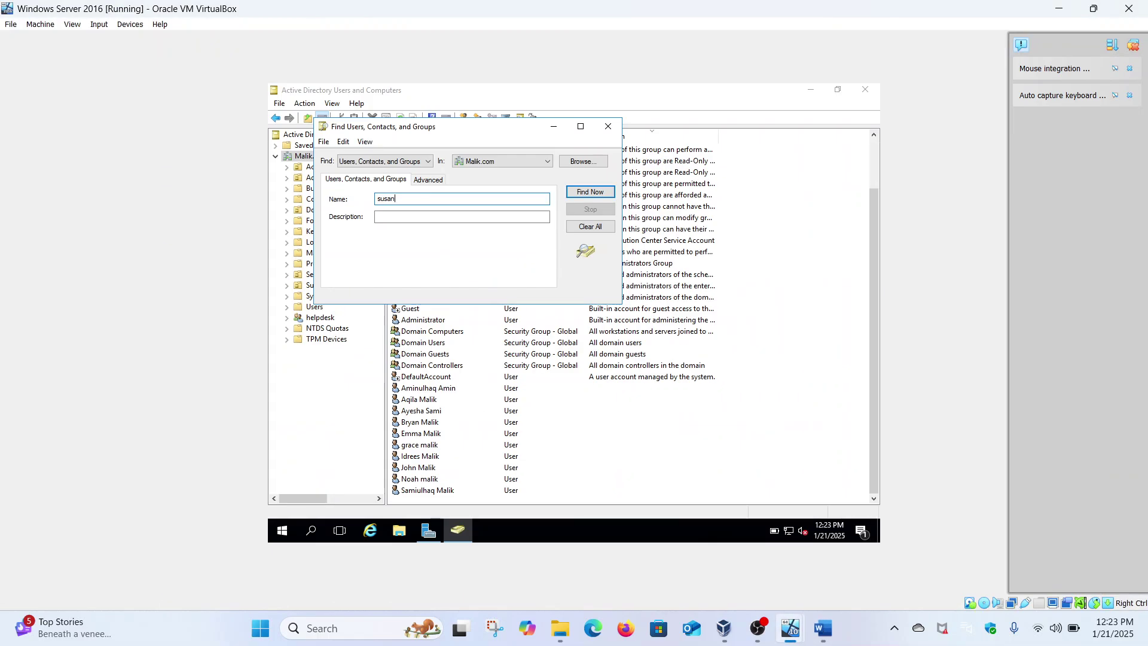
pyautogui.click(583, 194)
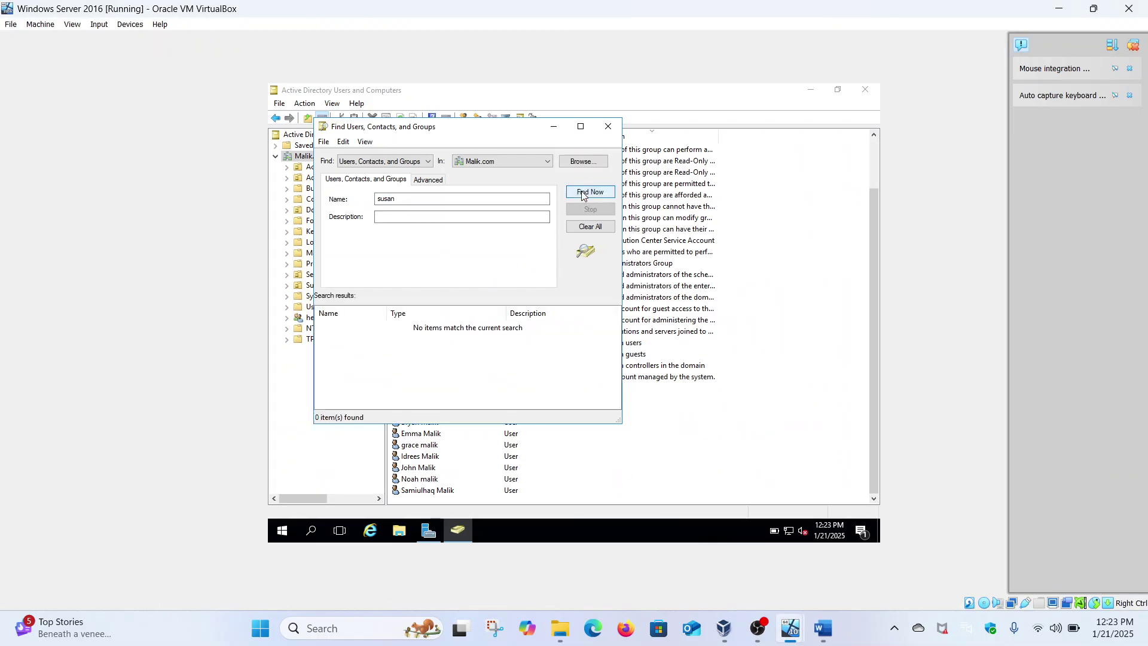
pyautogui.click(608, 126)
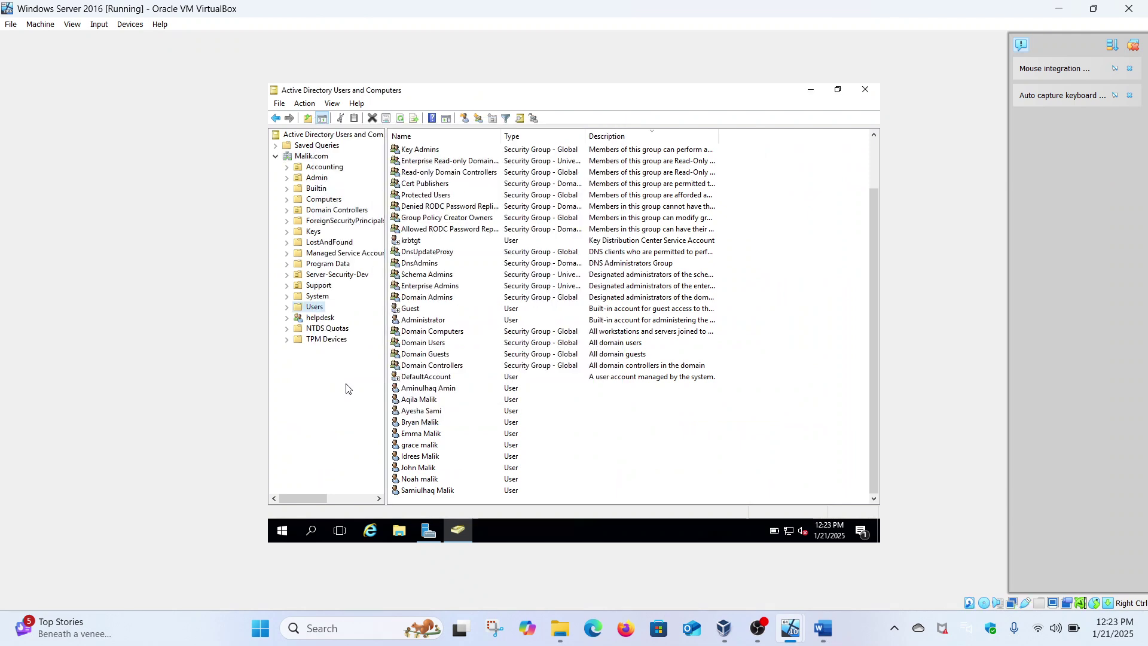
pyautogui.rightClick(317, 308)
pyautogui.moveTo(375, 346)
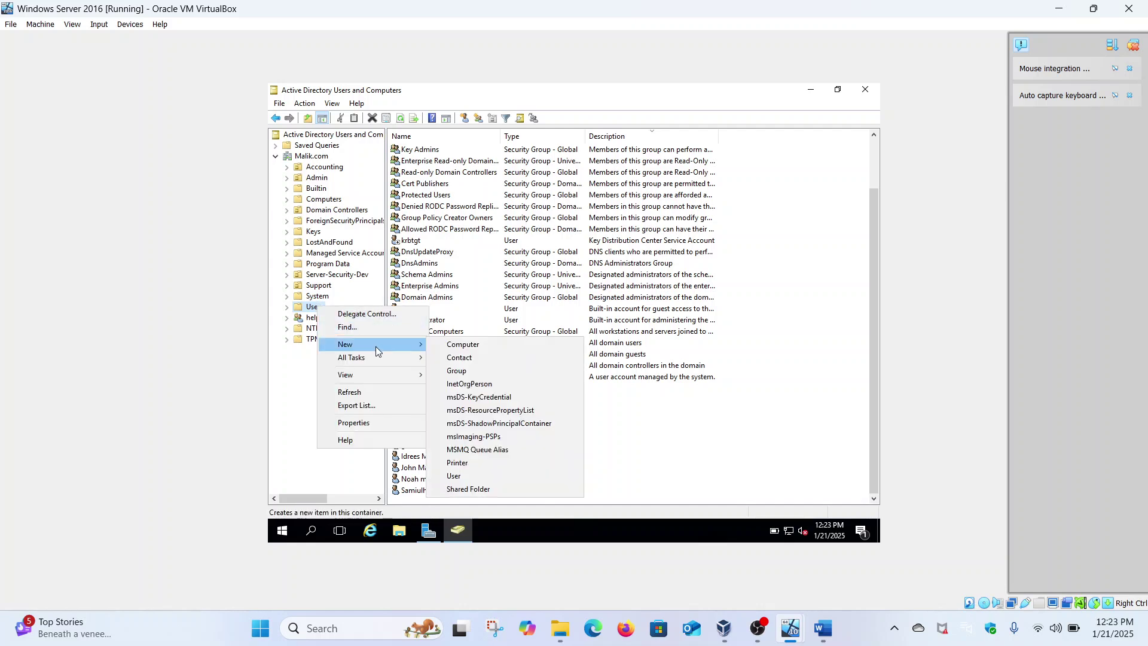
pyautogui.click(475, 478)
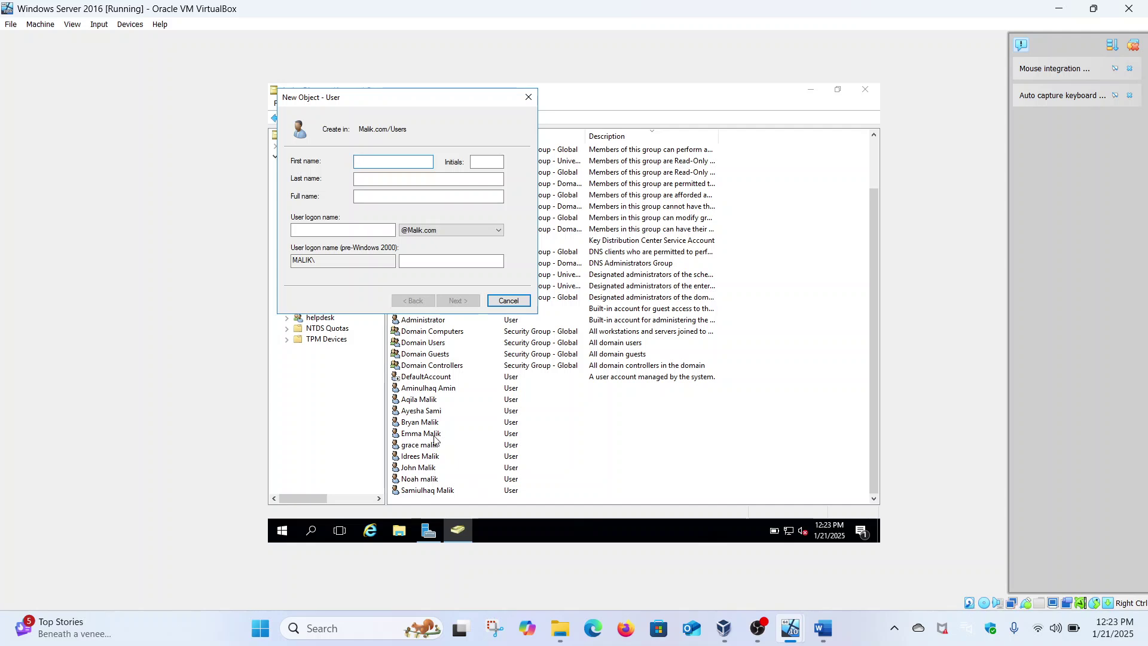
pyautogui.click(424, 181)
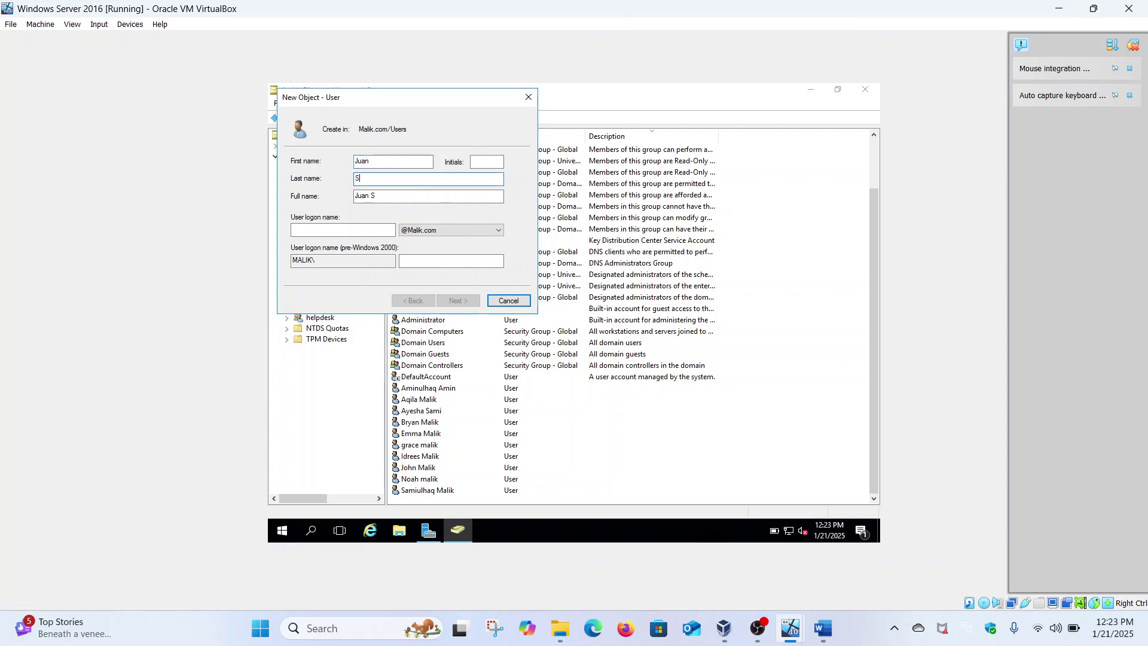
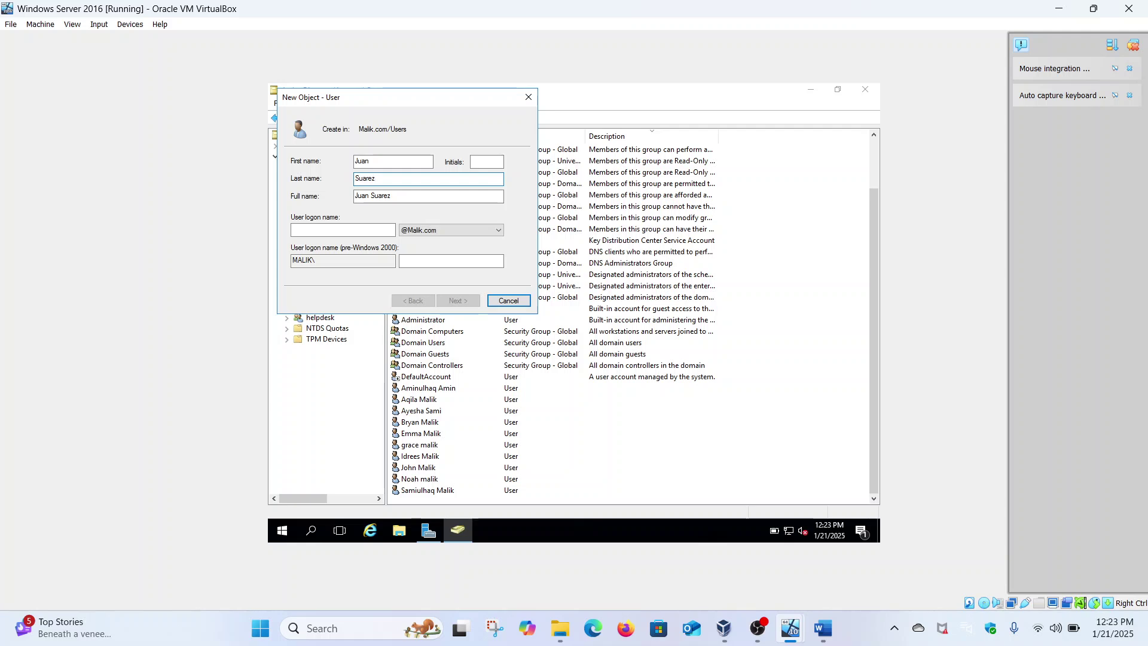
pyautogui.click(346, 228)
pyautogui.write('J')
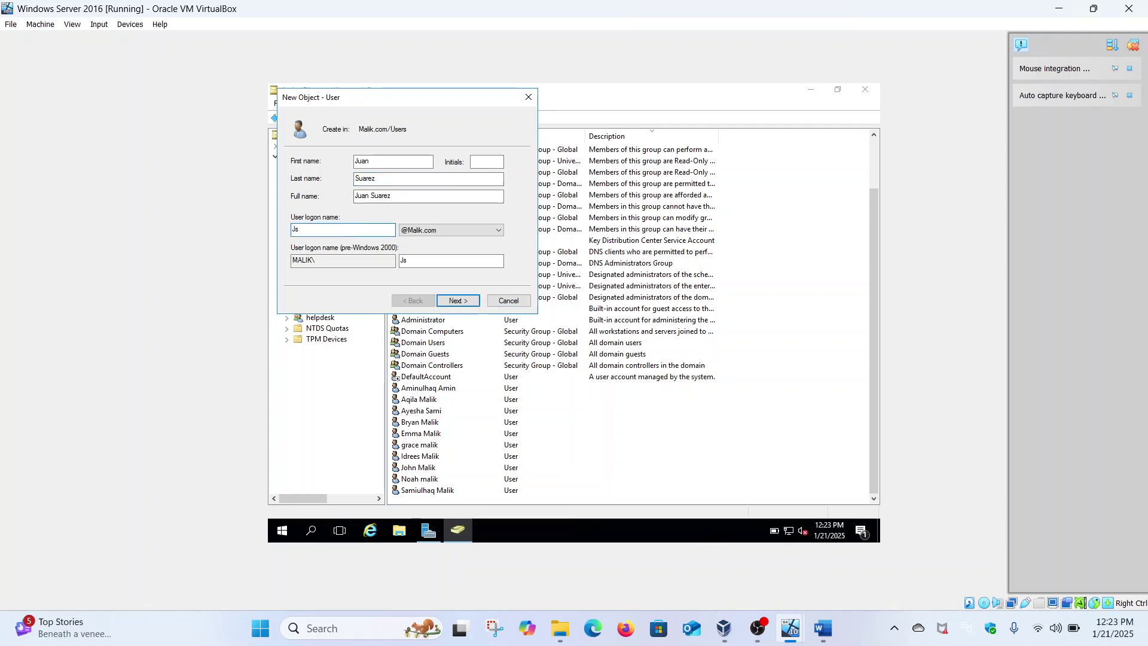
pyautogui.moveTo(385, 178); pyautogui.dragTo(339, 173)
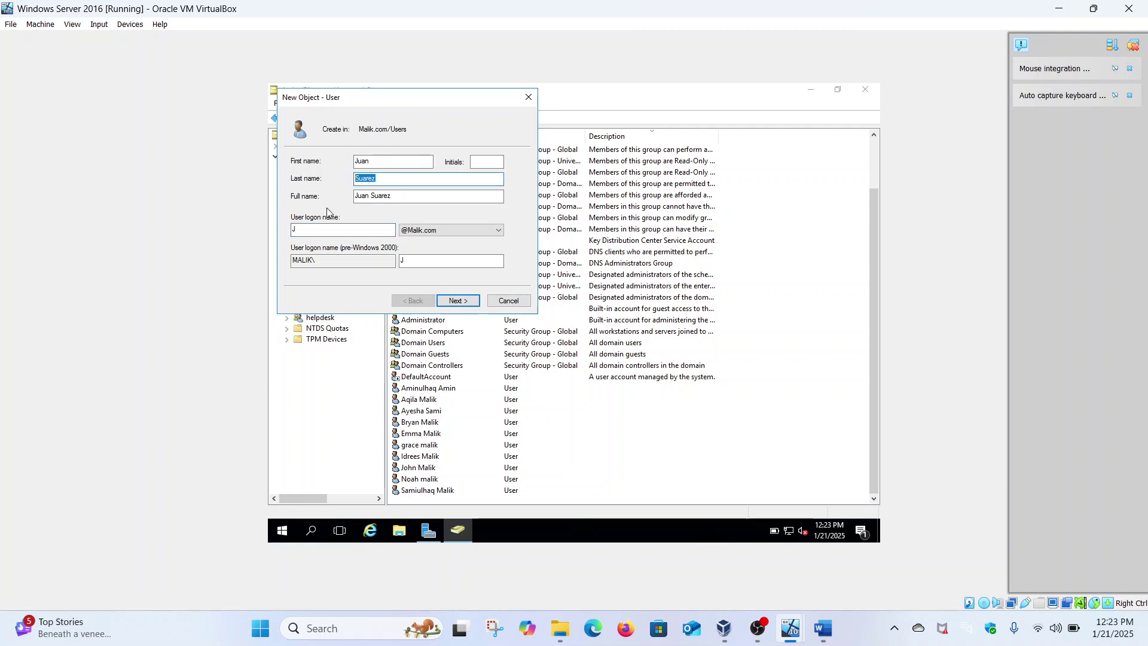
pyautogui.click(323, 230)
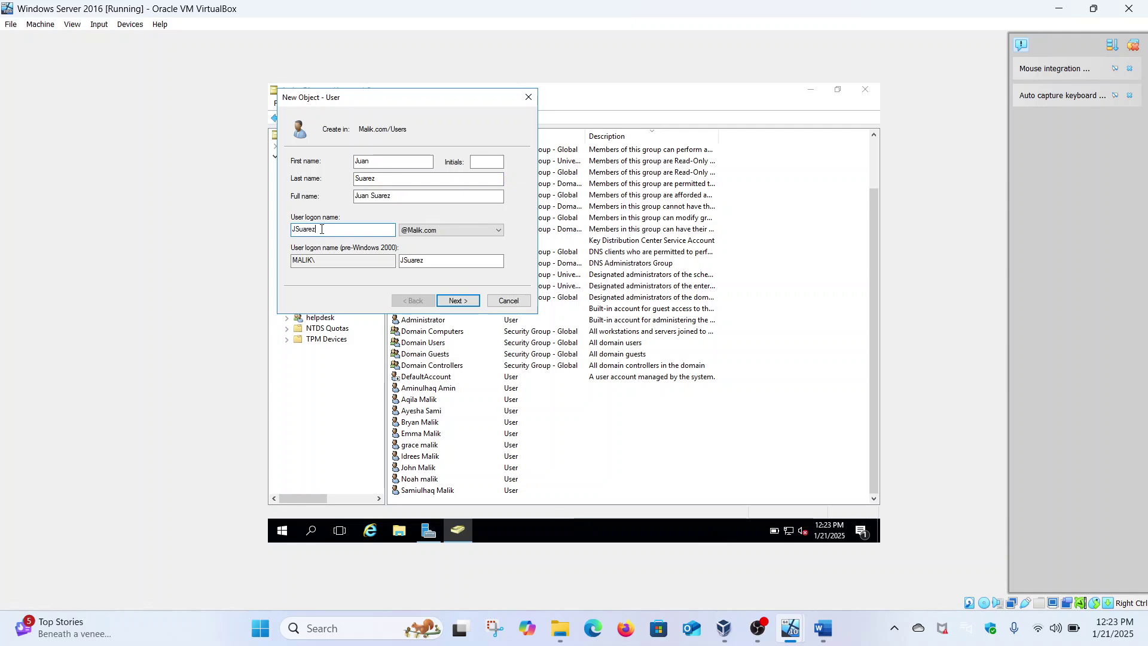
pyautogui.click(459, 300)
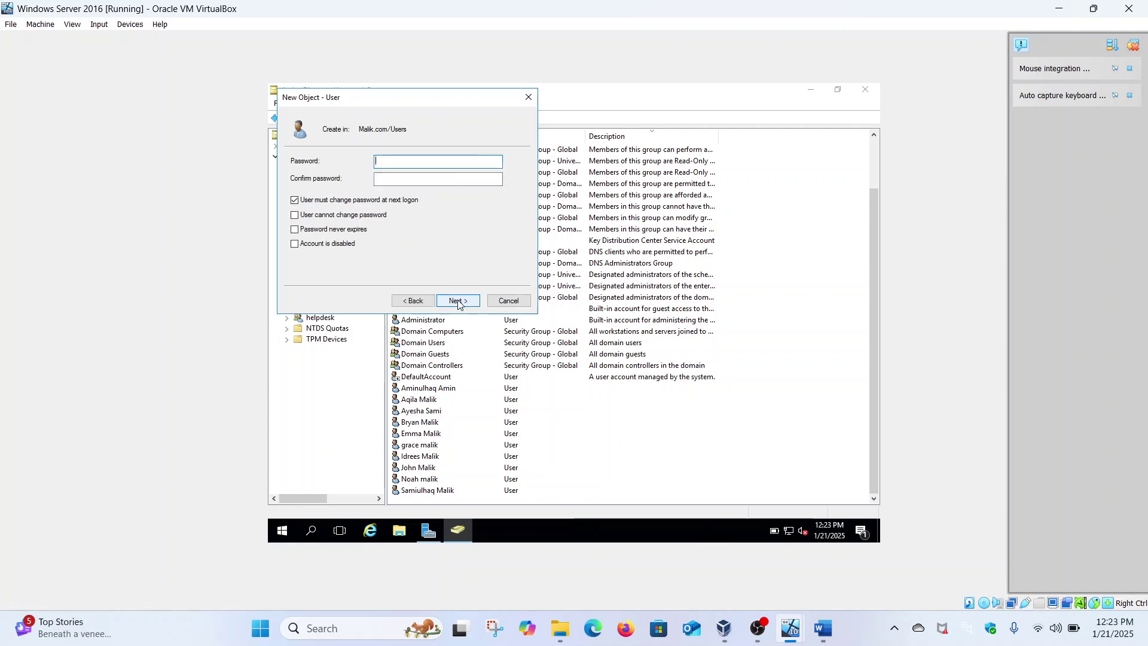
# Turn off 'User must change password at next logon' and enter and confirm the password.
pyautogui.click(332, 201)
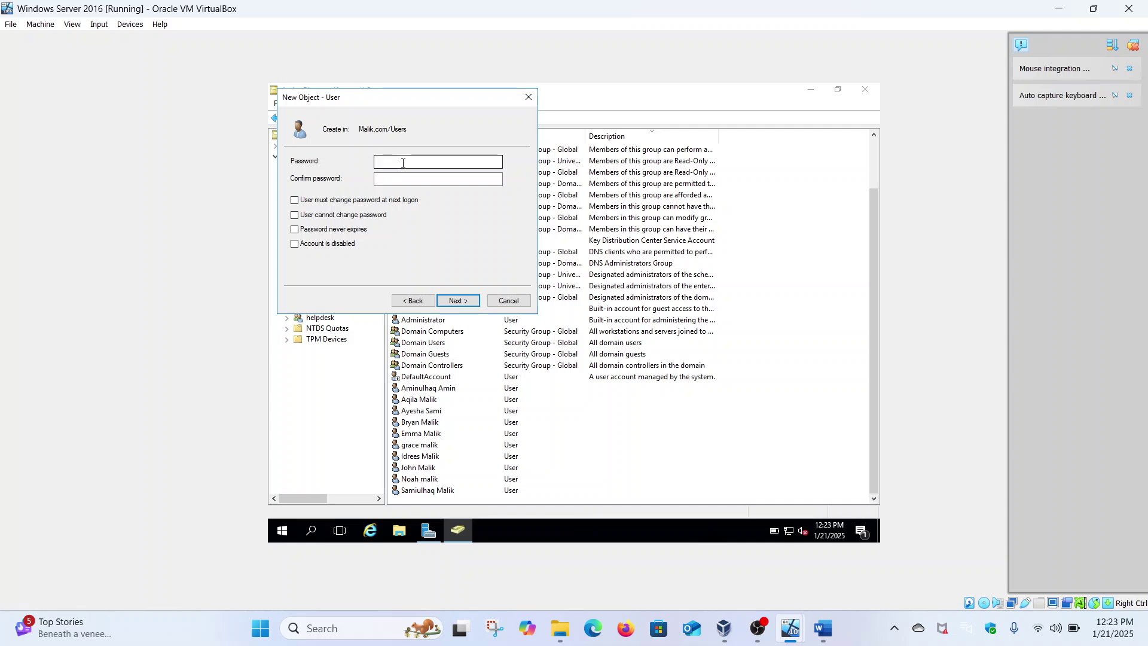
pyautogui.press('capslock')
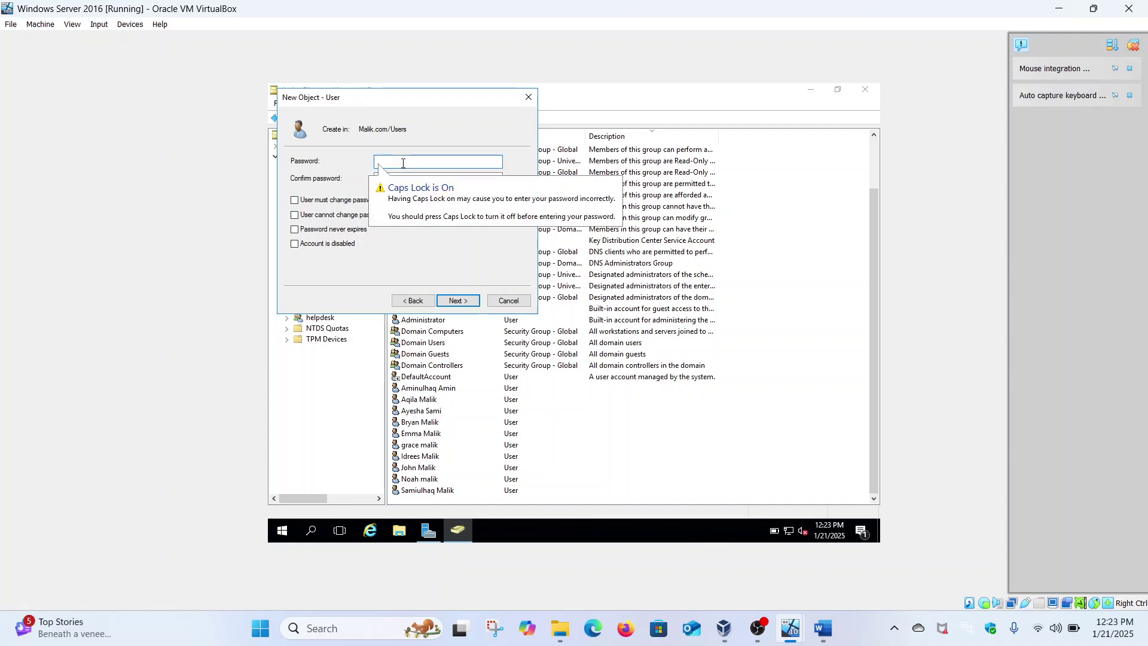
pyautogui.write('••••••••••')
pyautogui.click(407, 180)
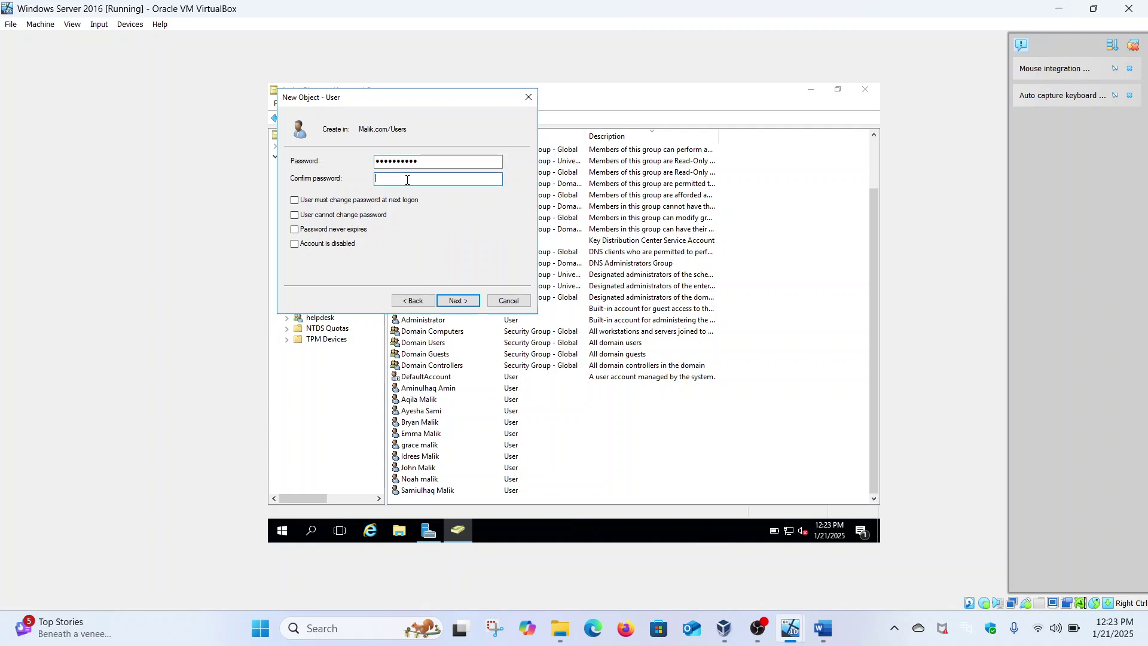
pyautogui.write('•••••••••')
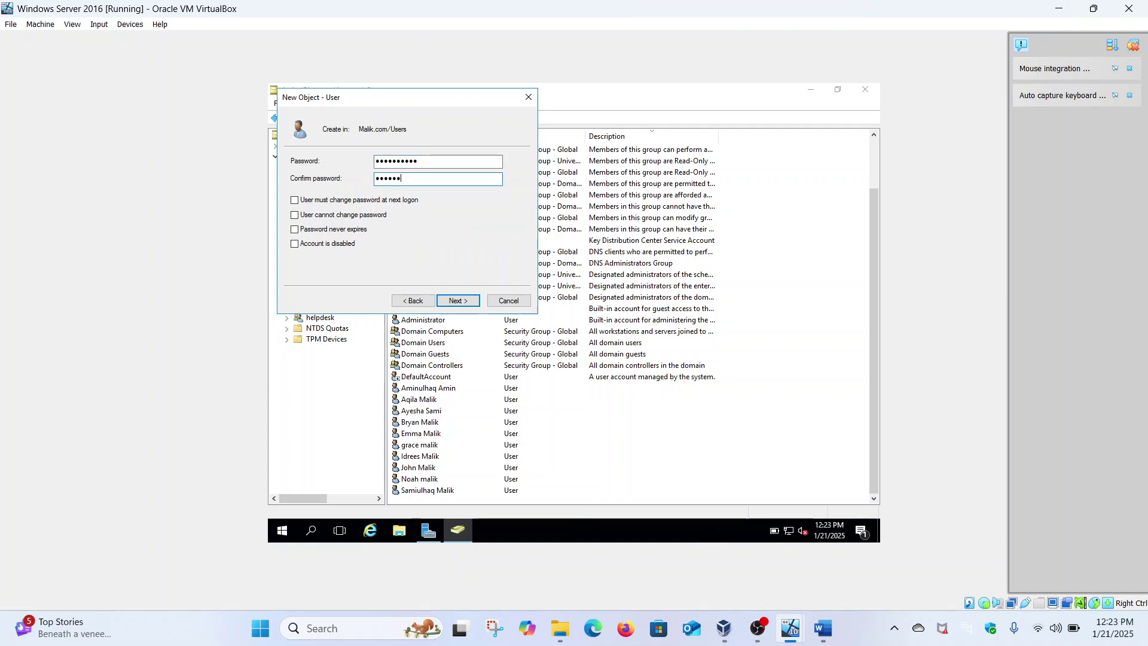
pyautogui.click(466, 302)
pyautogui.click(468, 306)
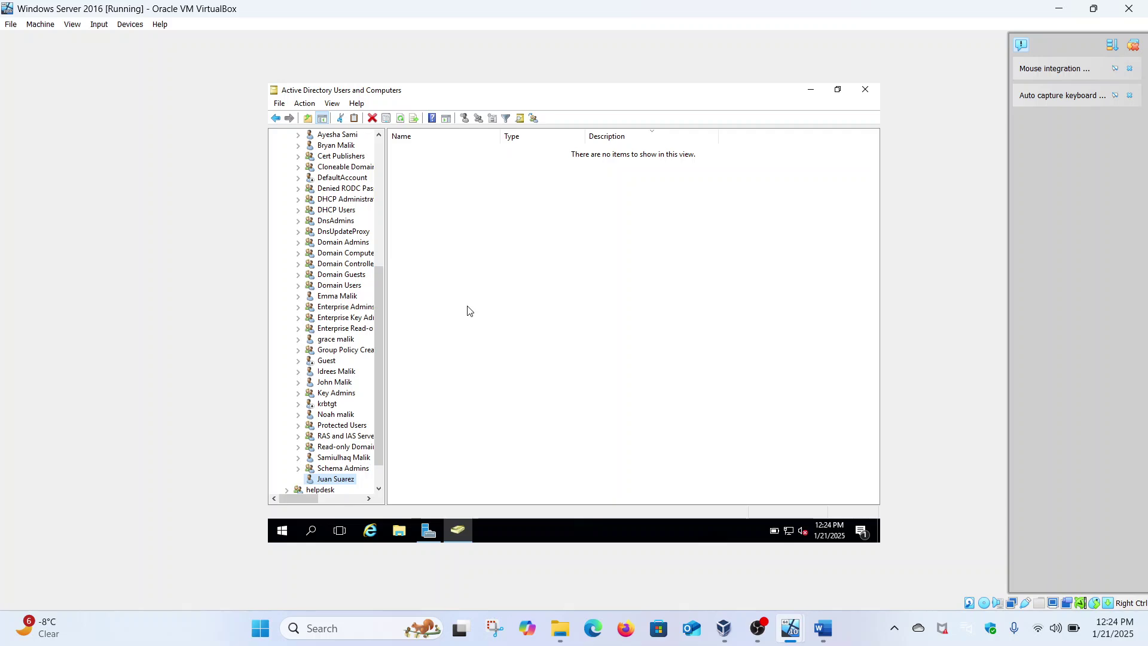
pyautogui.scroll(6, 319, 243)
pyautogui.click(306, 276)
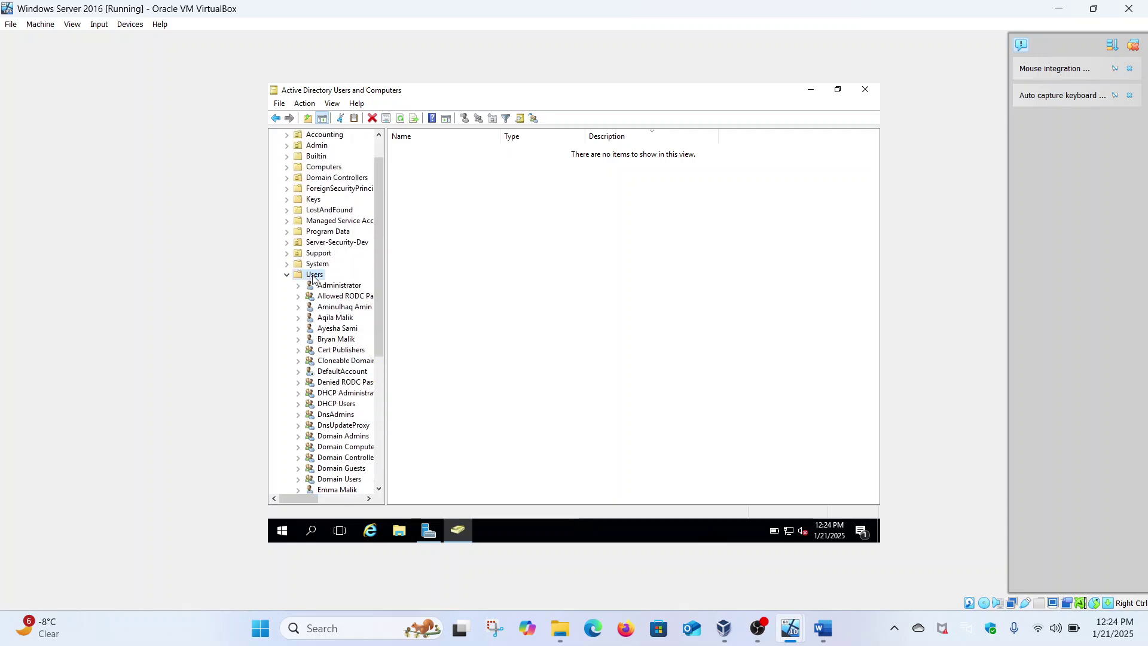
pyautogui.click(287, 275)
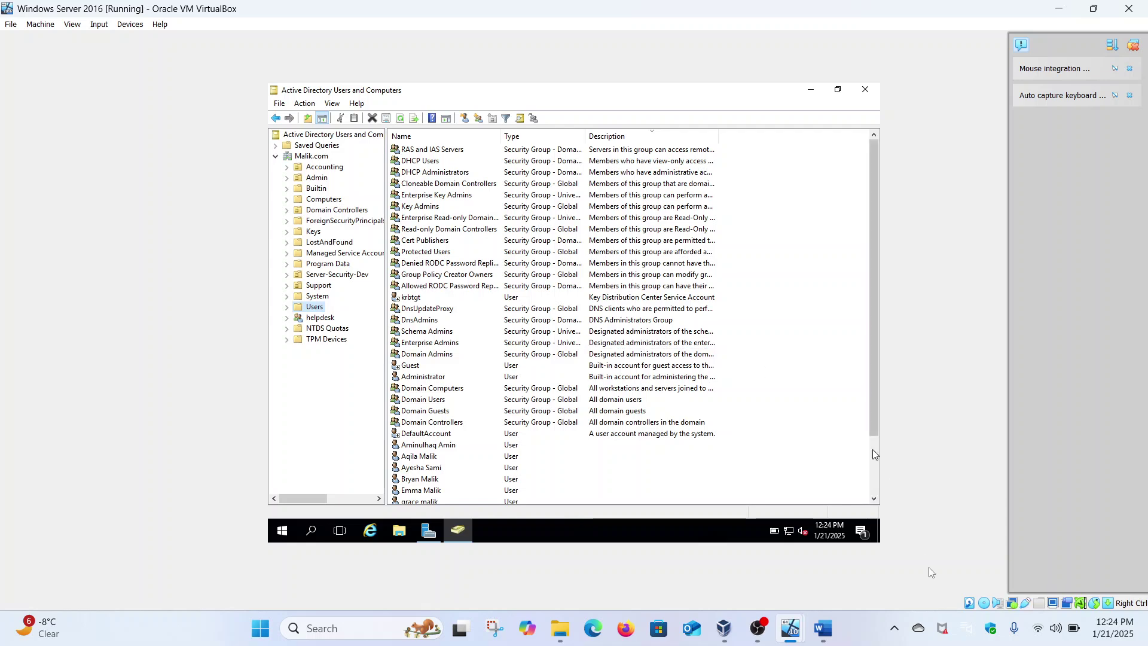
pyautogui.click(820, 639)
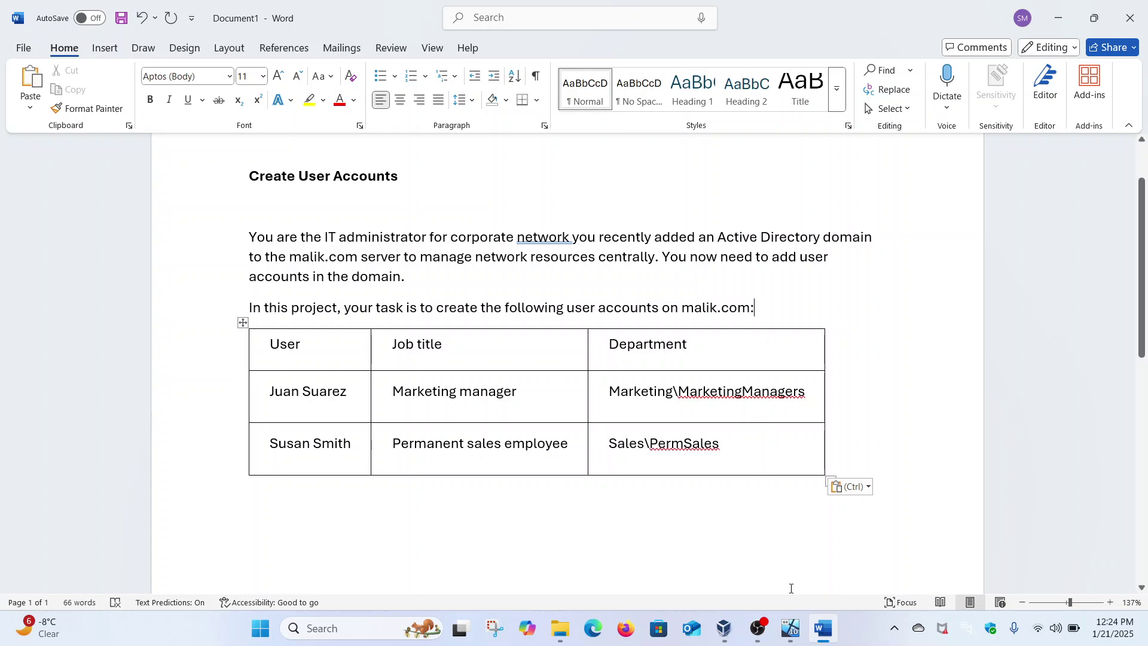
pyautogui.moveTo(792, 625)
pyautogui.click(846, 549)
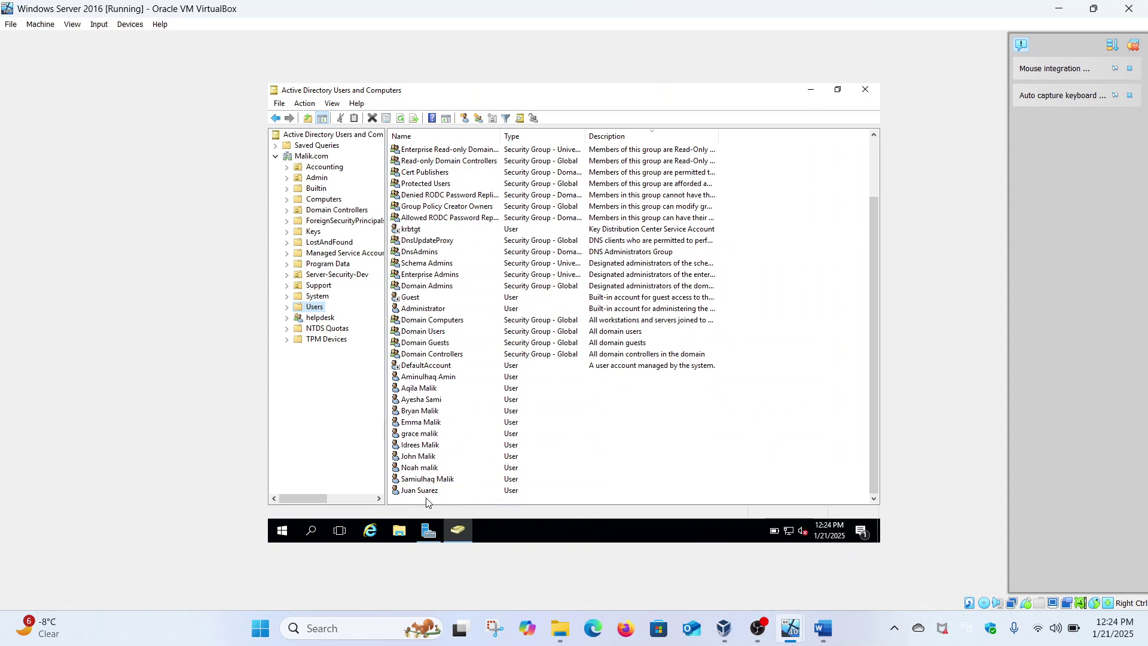
pyautogui.click(427, 490)
pyautogui.rightClick(427, 492)
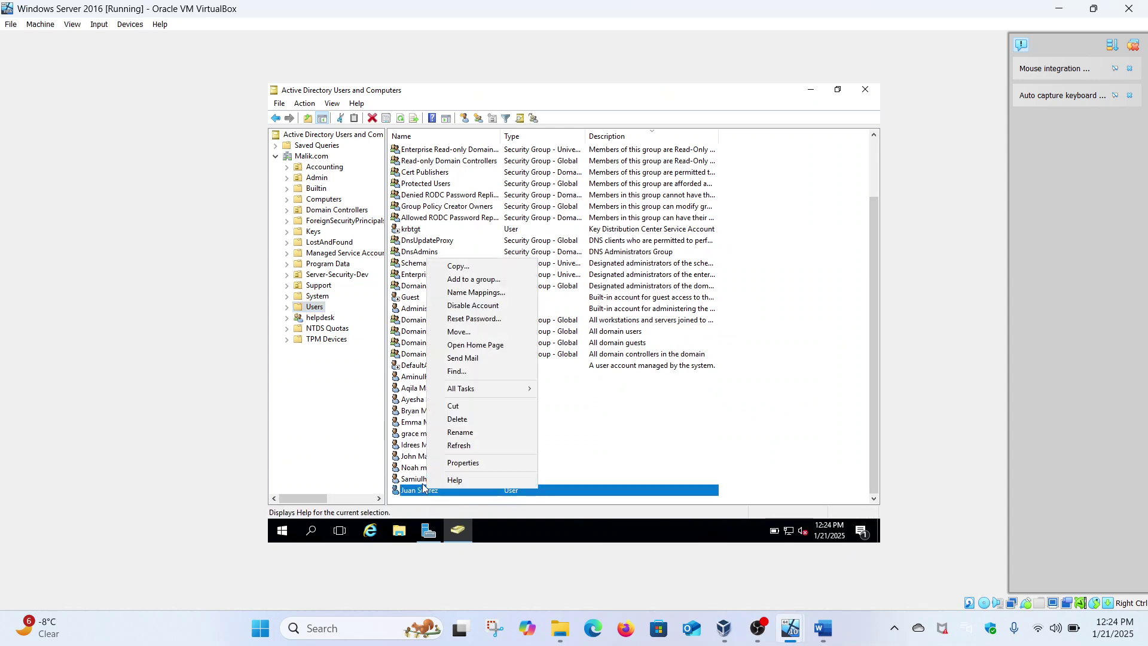
pyautogui.click(472, 464)
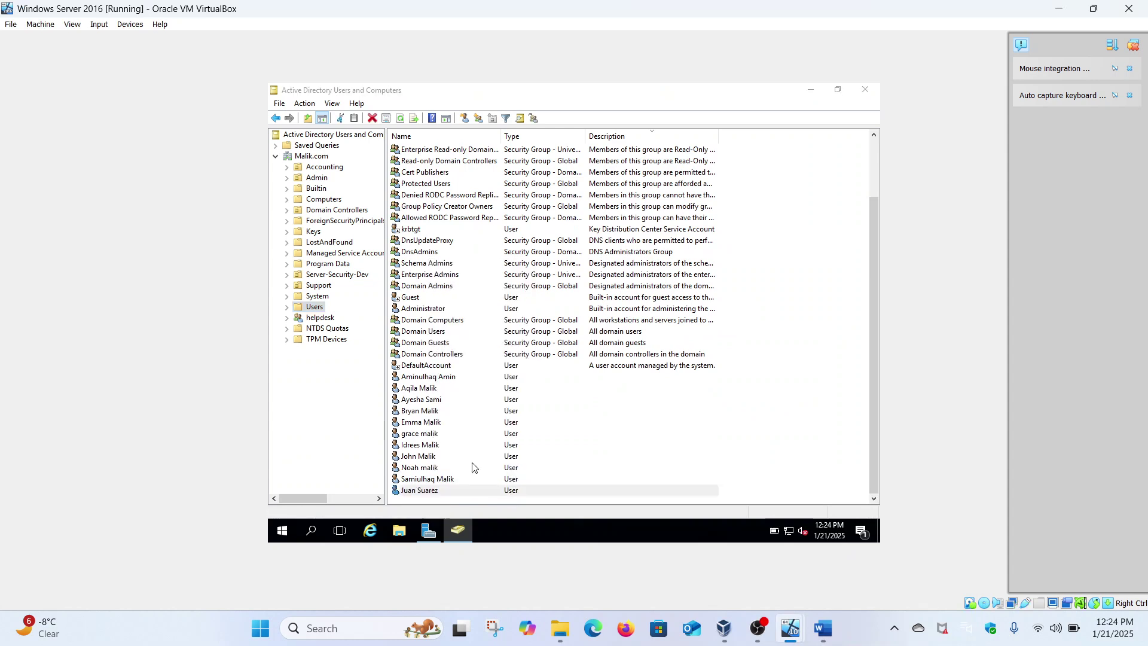
pyautogui.click(545, 196)
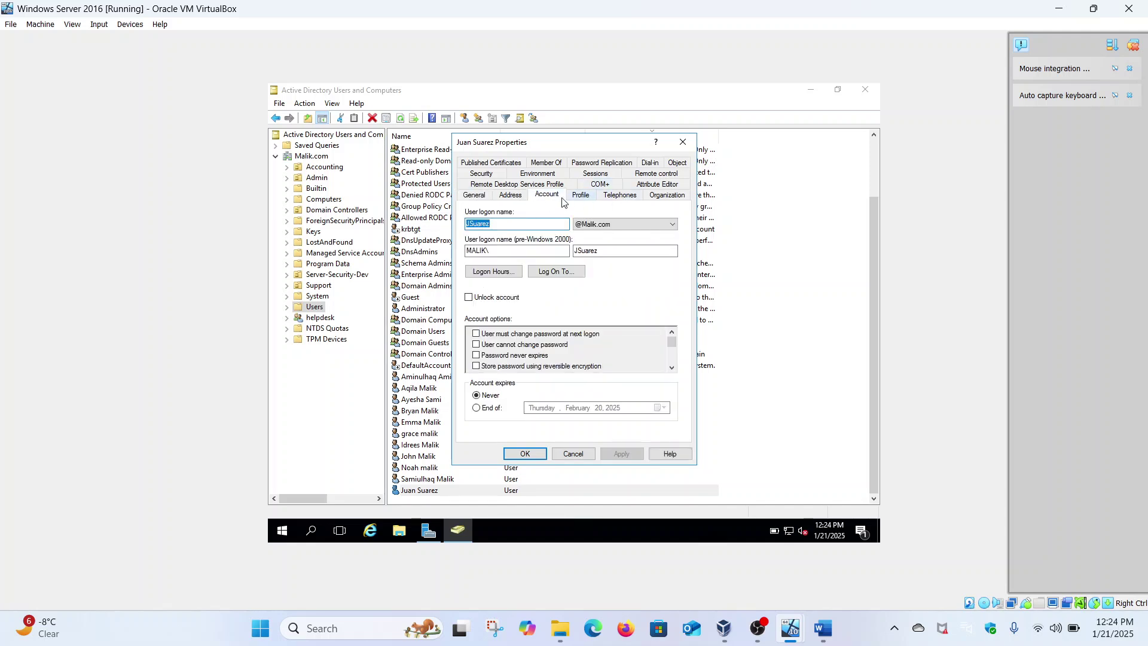
pyautogui.click(665, 197)
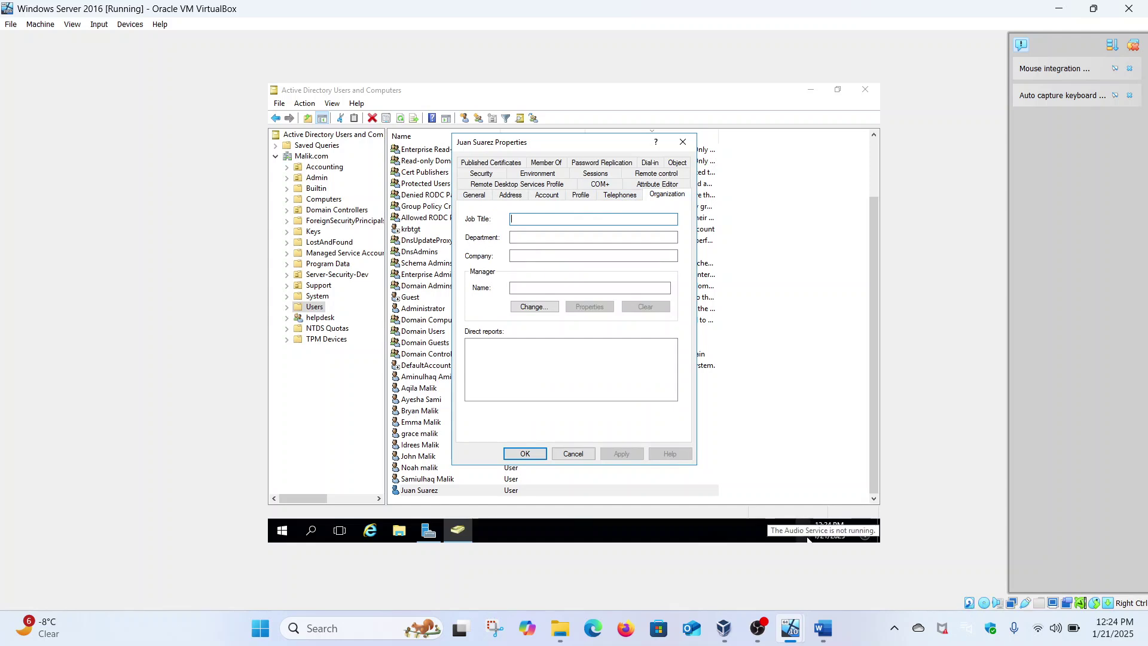
pyautogui.write('Mark')
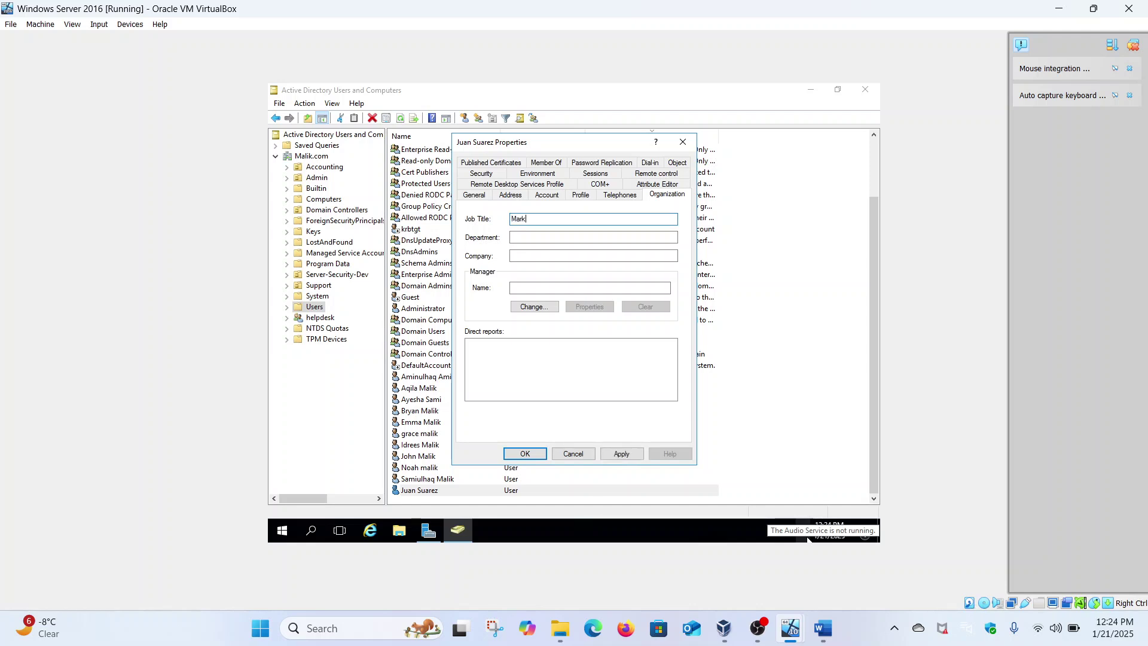
pyautogui.write('eting Mana')
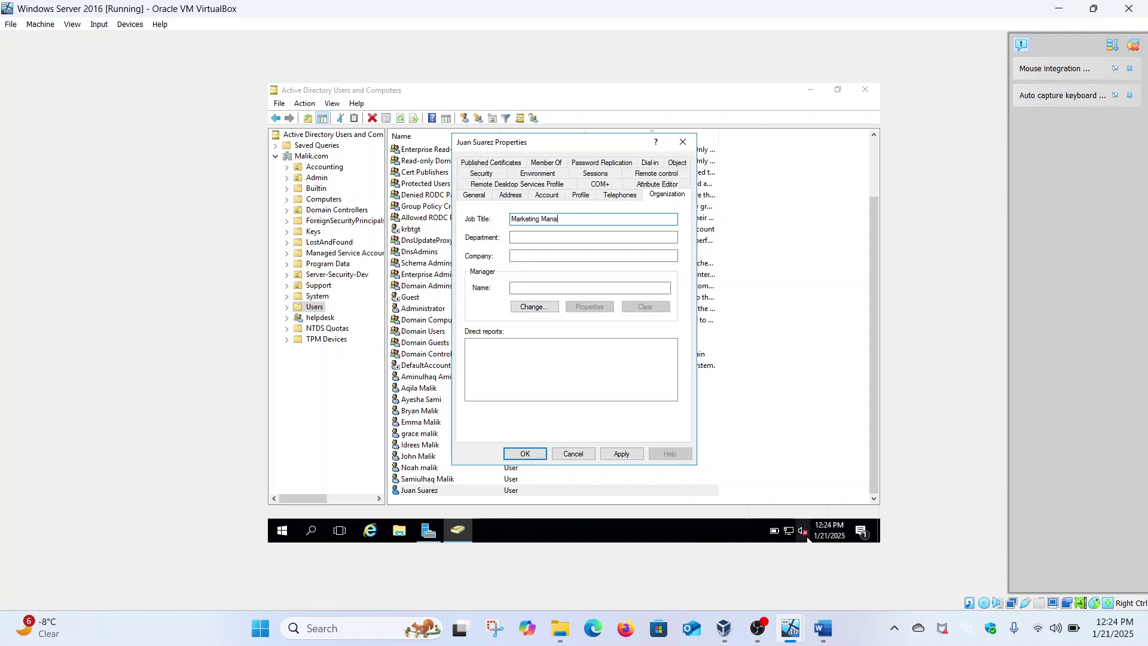
pyautogui.write('ger')
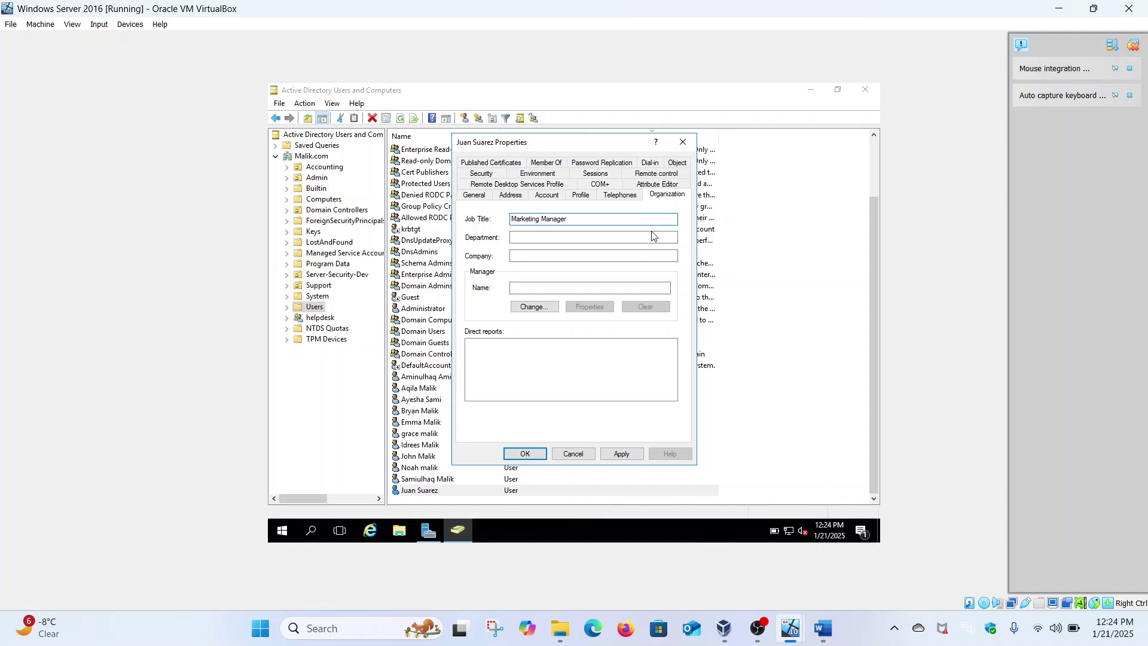
pyautogui.write('Marketing\\')
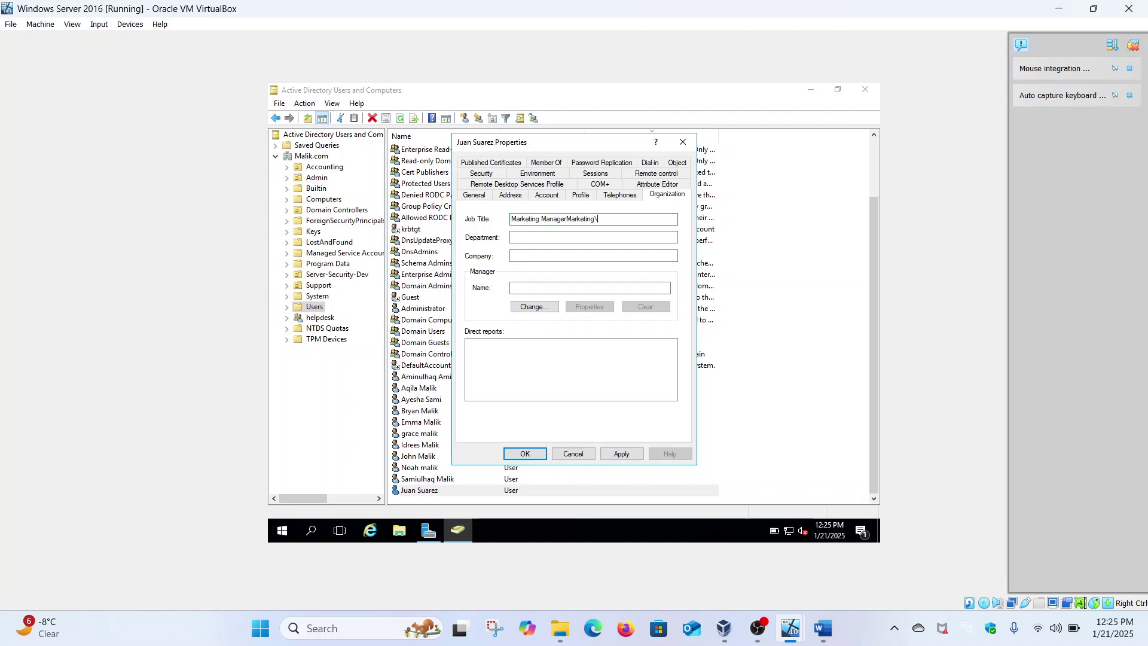
pyautogui.press('BackSpace')
pyautogui.press('BackSpace')
pyautogui.press('BackSpace')
pyautogui.press('BackSpace')
pyautogui.press('BackSpace')
pyautogui.press('BackSpace')
pyautogui.press('BackSpace')
pyautogui.click(591, 236)
pyautogui.write('Marketing\\')
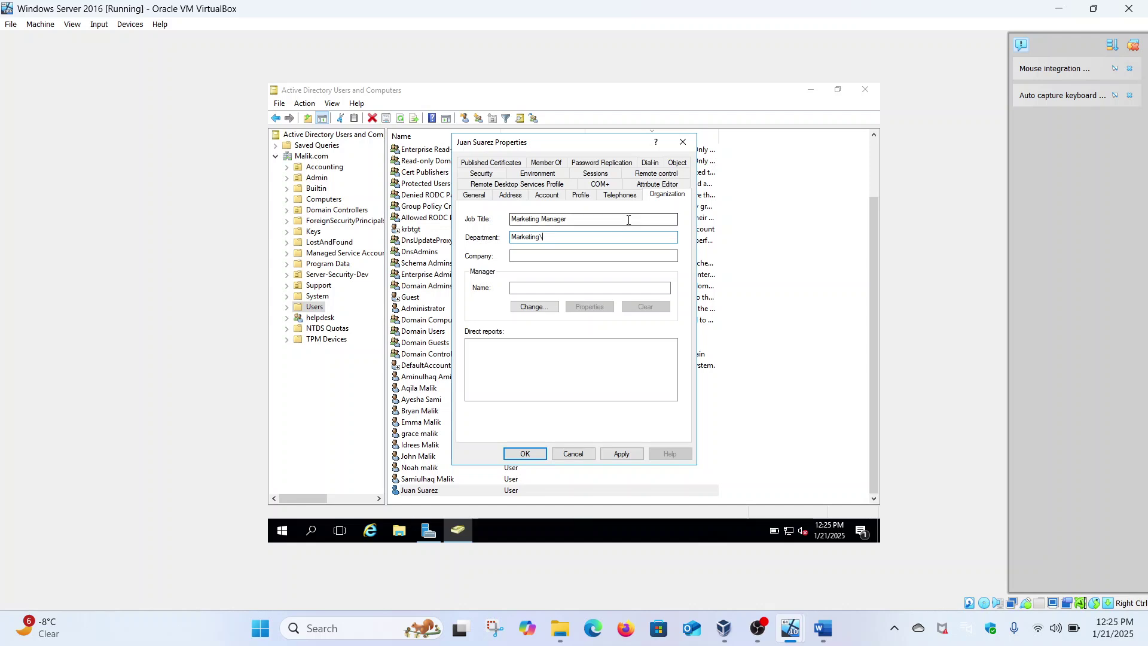
pyautogui.click(573, 221)
pyautogui.hotkey('ctrl', 'a')
pyautogui.hotkey('ctrl', 'c')
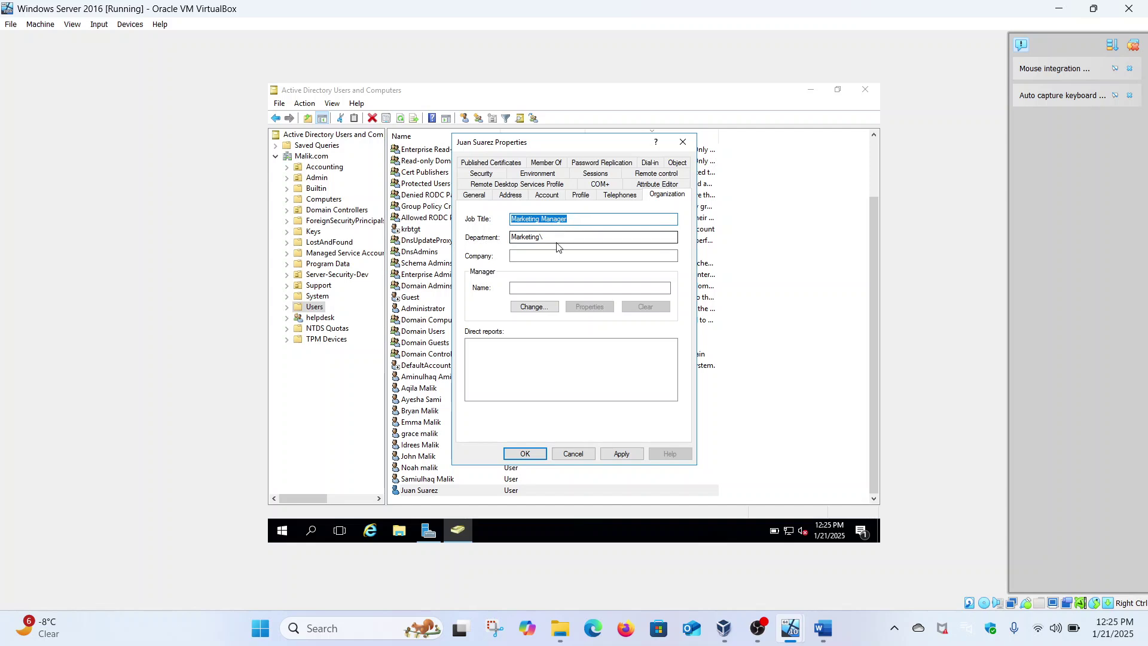
pyautogui.click(563, 236)
pyautogui.hotkey('ctrl', 'v')
pyautogui.click(615, 454)
pyautogui.click(526, 454)
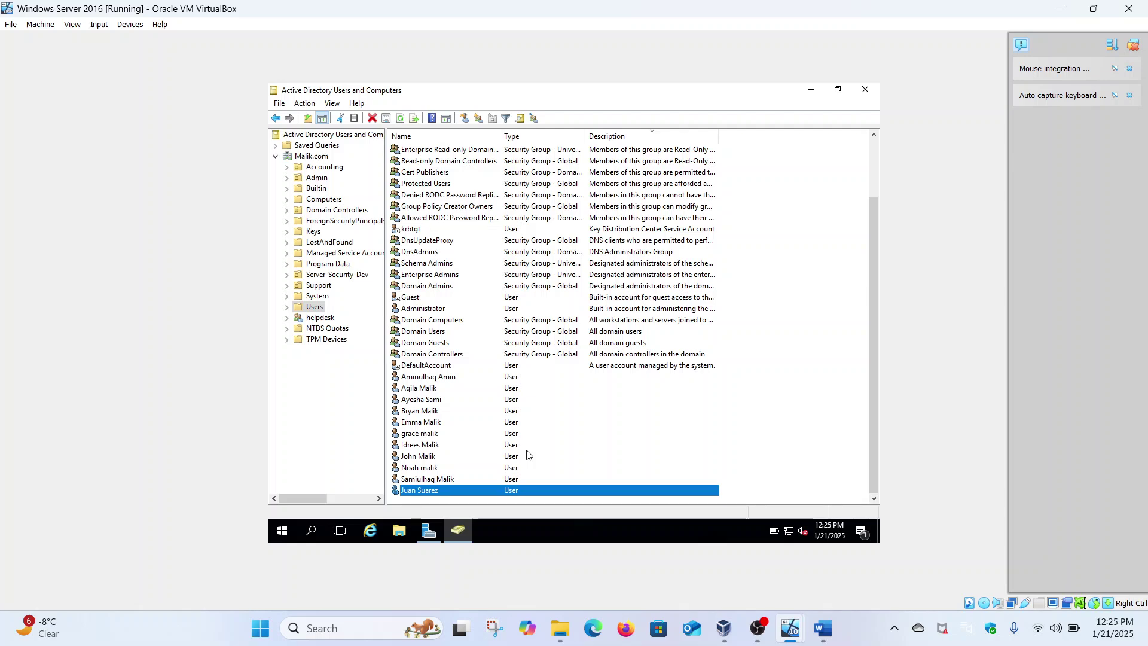
pyautogui.click(824, 629)
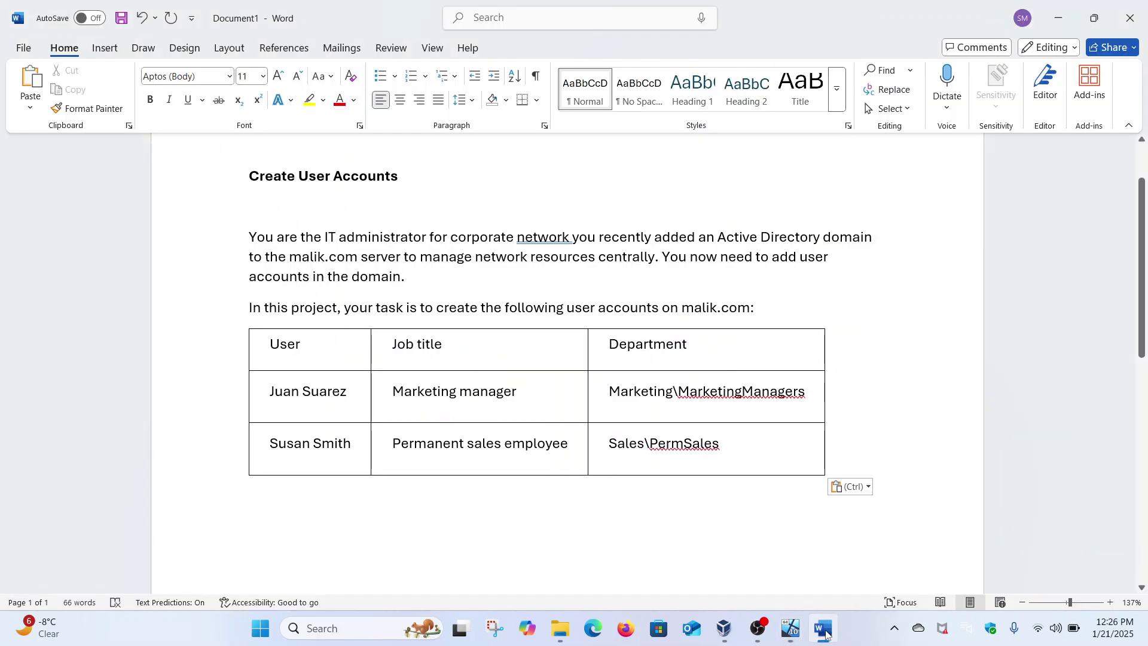
pyautogui.click(825, 631)
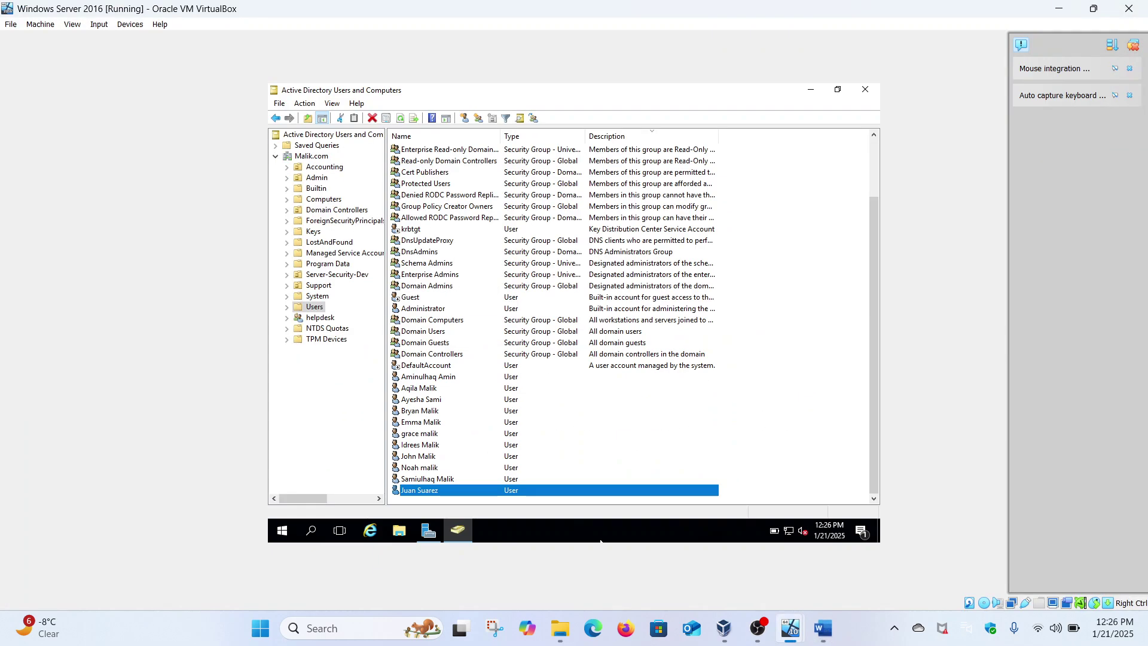
# Start a new user in Users with first name Susan, last name Smith, and a logon name.
pyautogui.rightClick(315, 307)
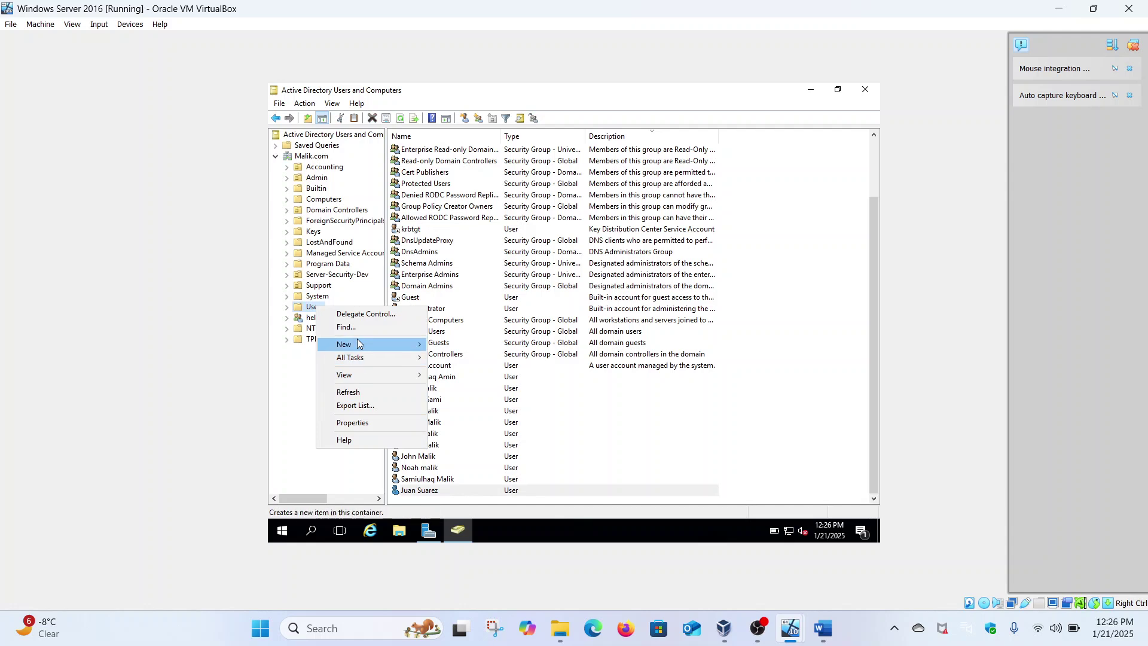
pyautogui.moveTo(365, 347)
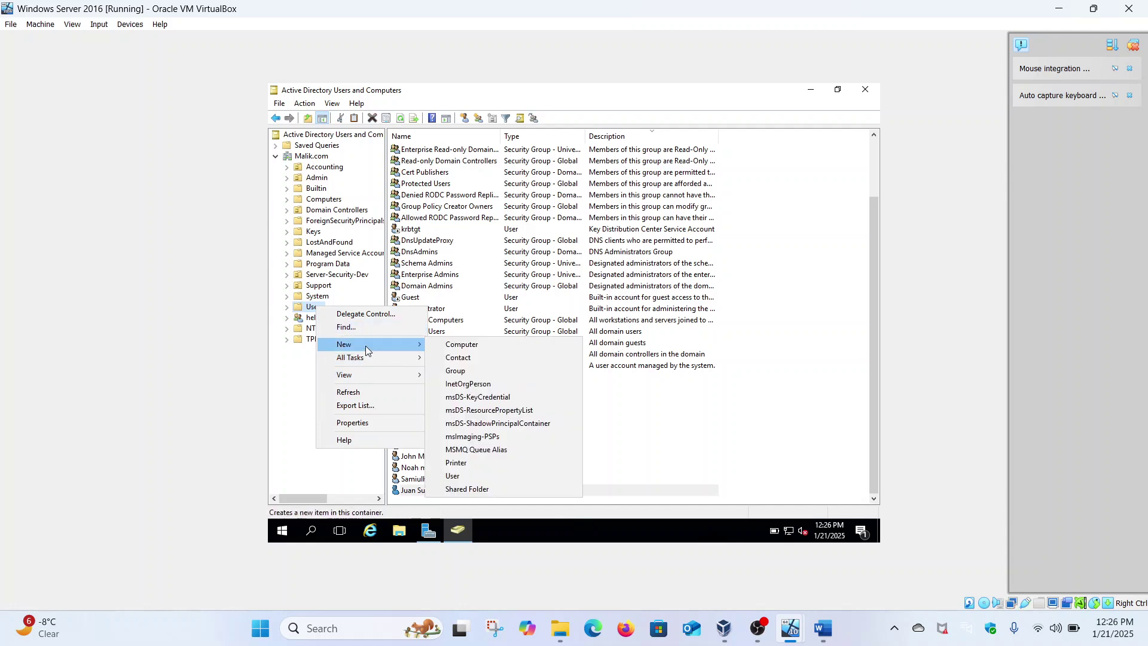
pyautogui.click(461, 476)
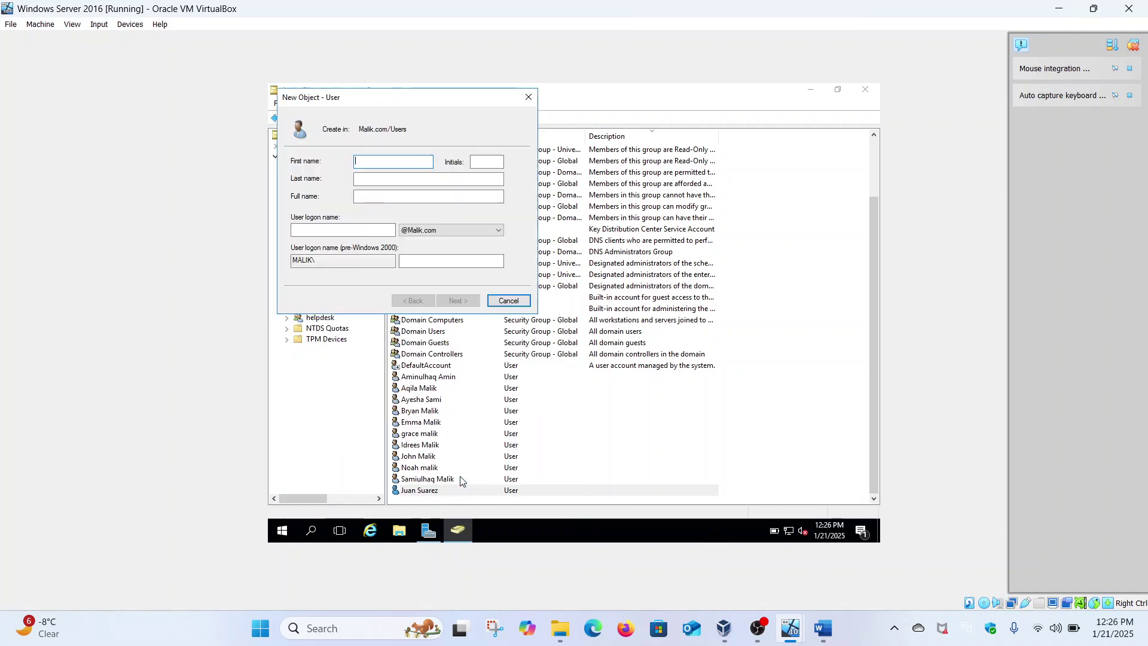
pyautogui.click(823, 628)
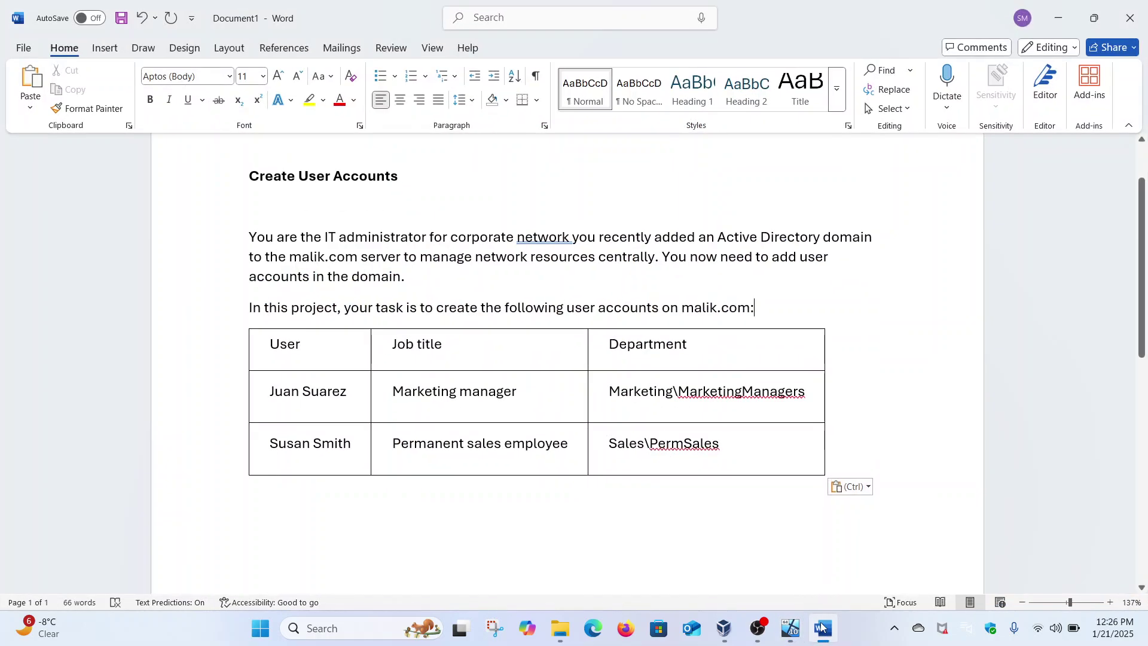
pyautogui.click(823, 628)
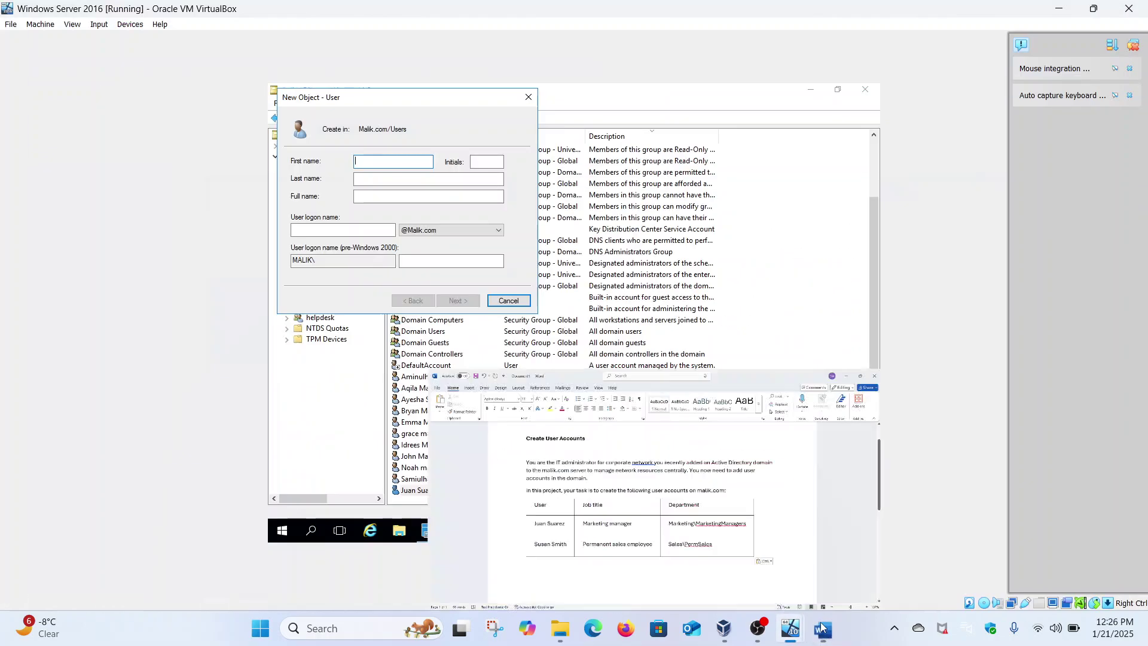
pyautogui.write('S')
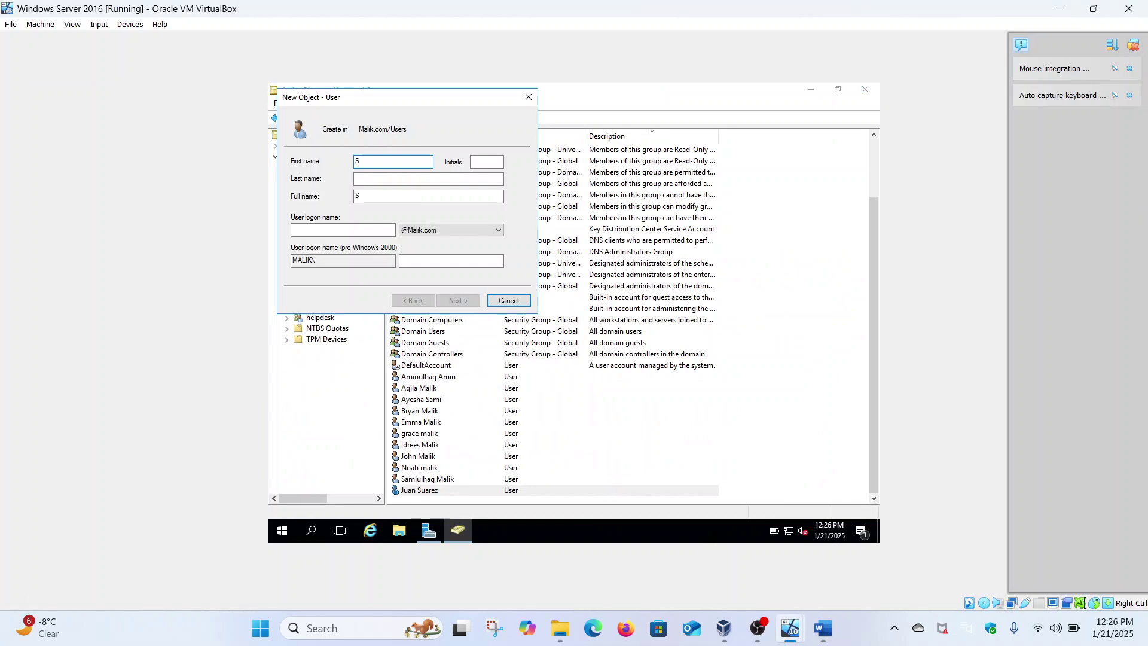
pyautogui.write('usan')
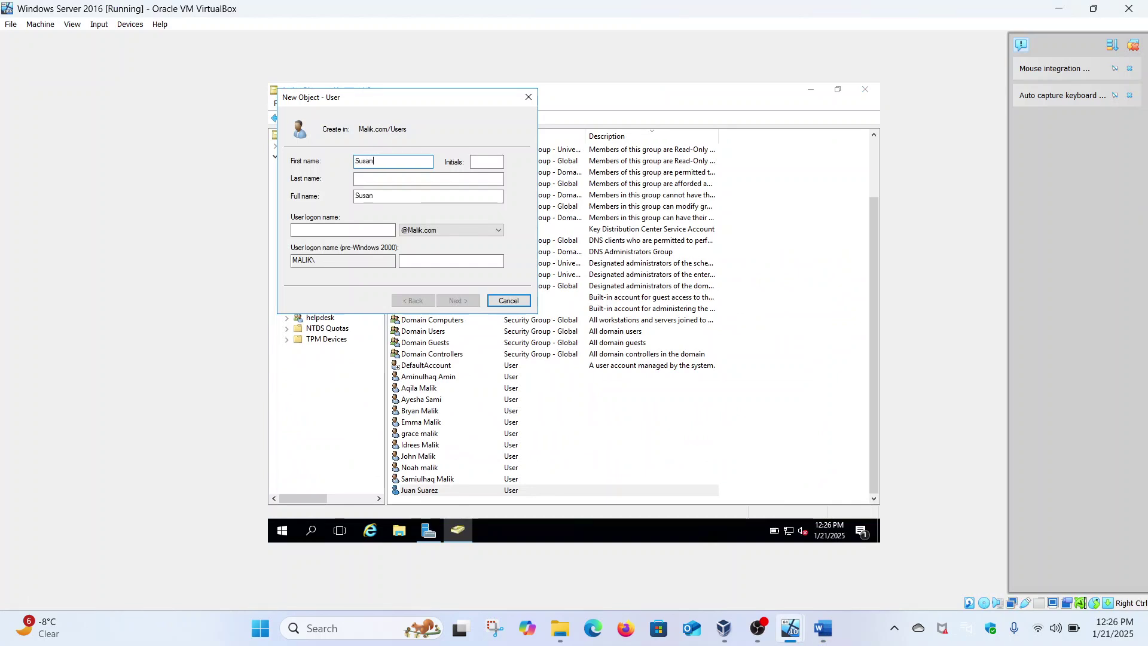
pyautogui.click(467, 181)
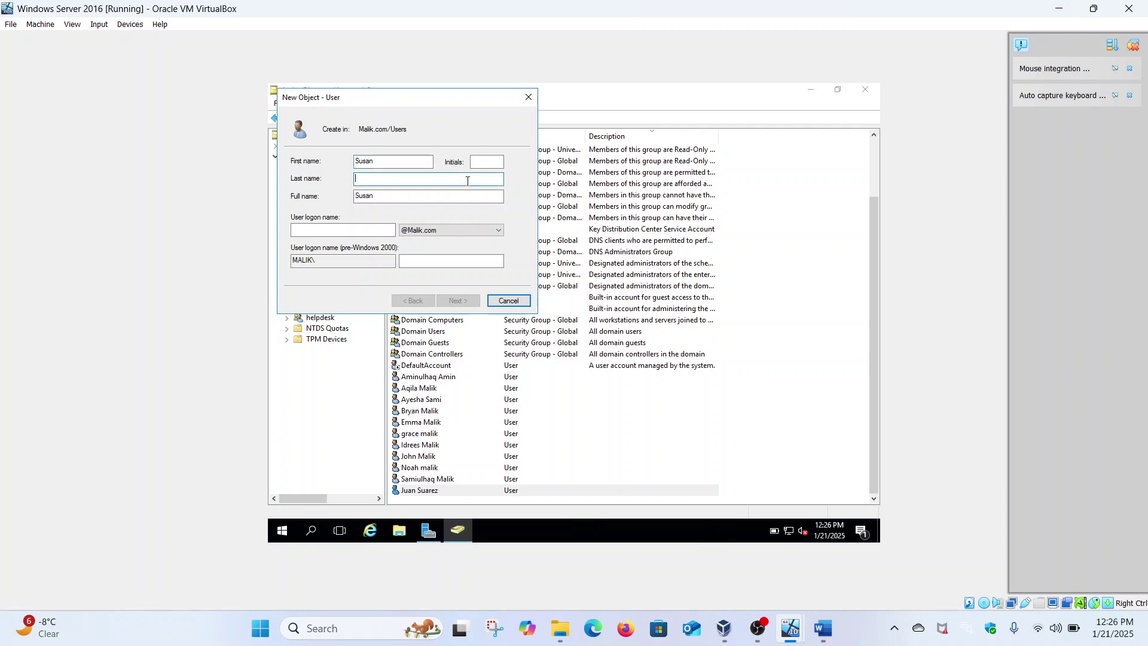
pyautogui.write('Smith')
pyautogui.click(373, 229)
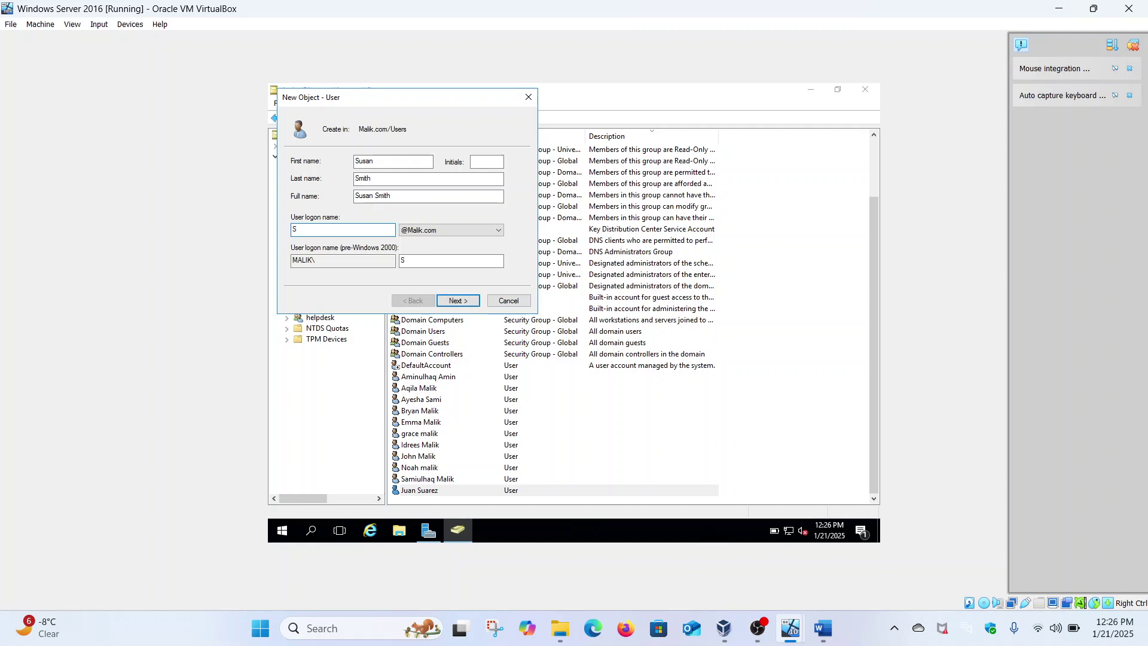
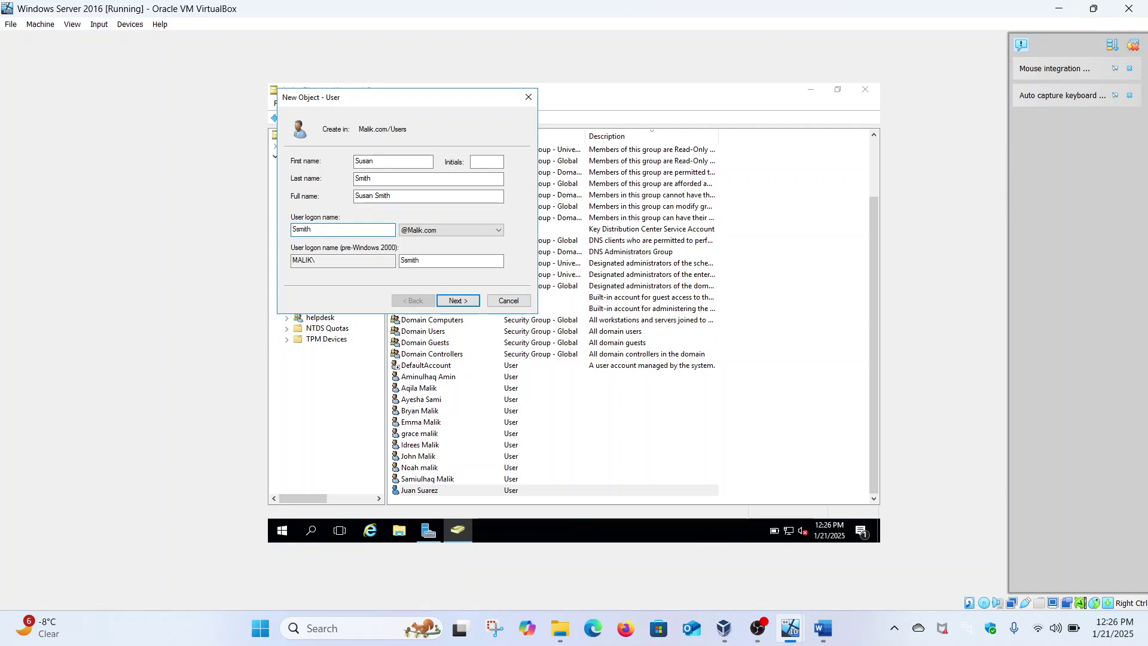
# Turn off the forced password change, enter and confirm the password, and finish the account.
pyautogui.click(458, 300)
pyautogui.click(405, 203)
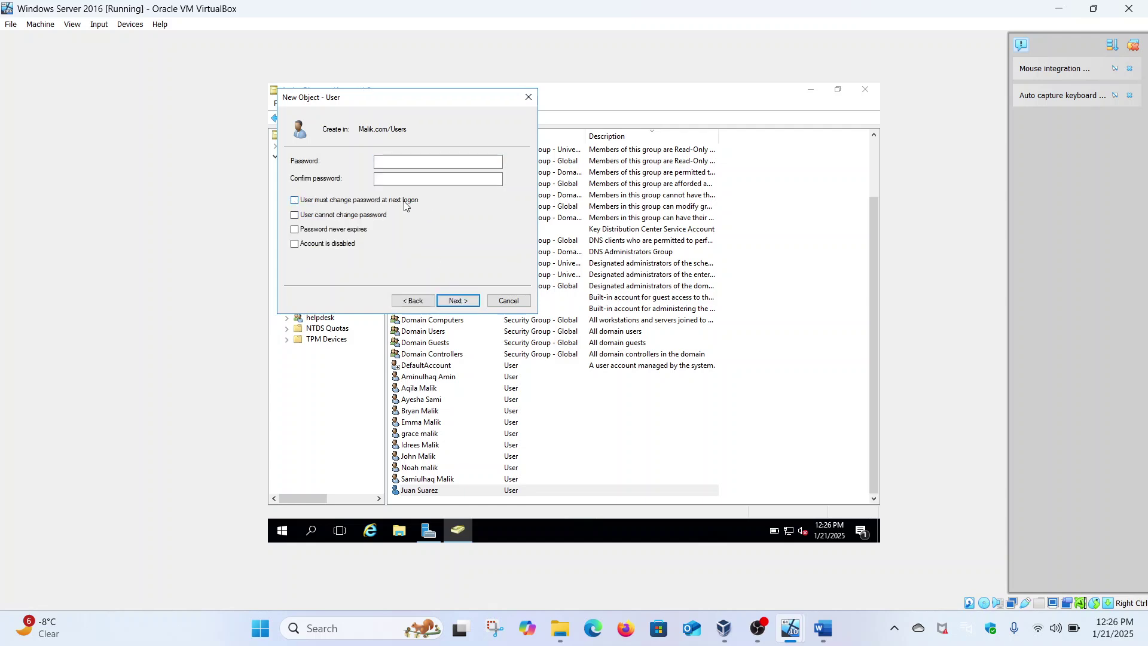
pyautogui.click(409, 162)
pyautogui.write('P')
pyautogui.write('•••••••••')
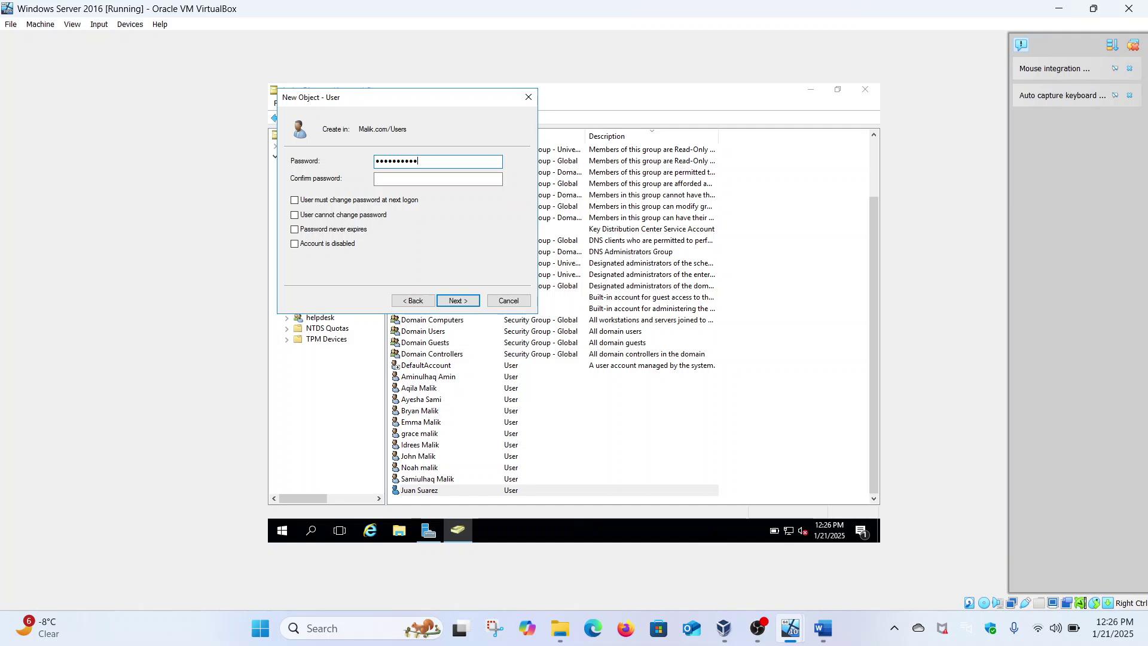
pyautogui.click(398, 178)
pyautogui.write('•••••')
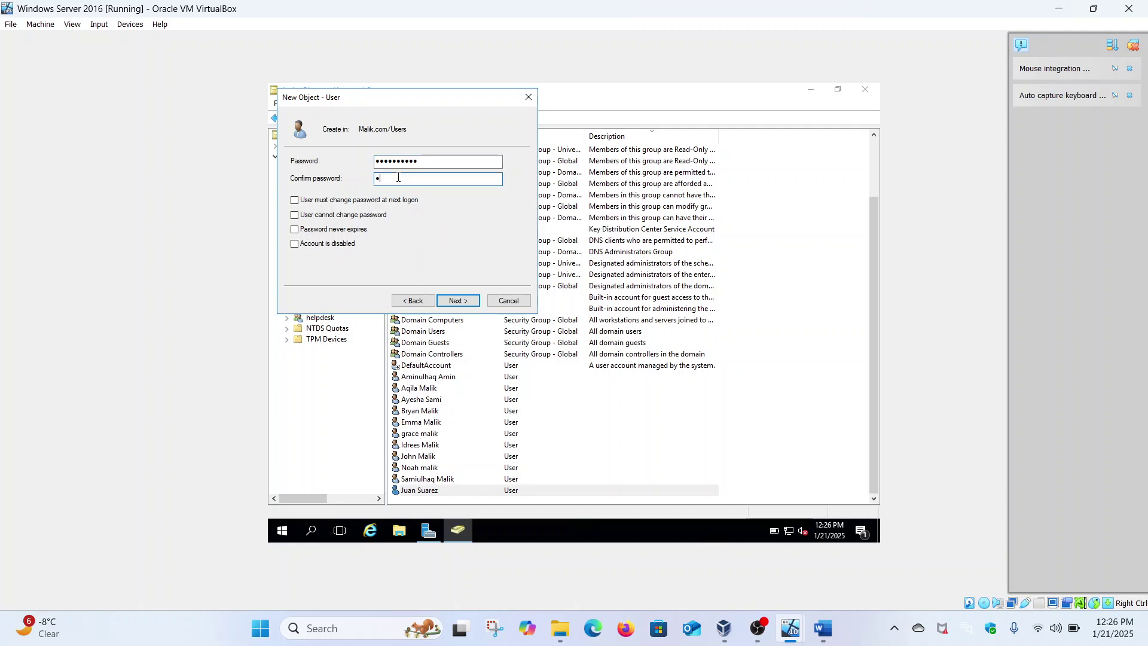
pyautogui.write('•••••')
pyautogui.click(440, 301)
pyautogui.click(441, 302)
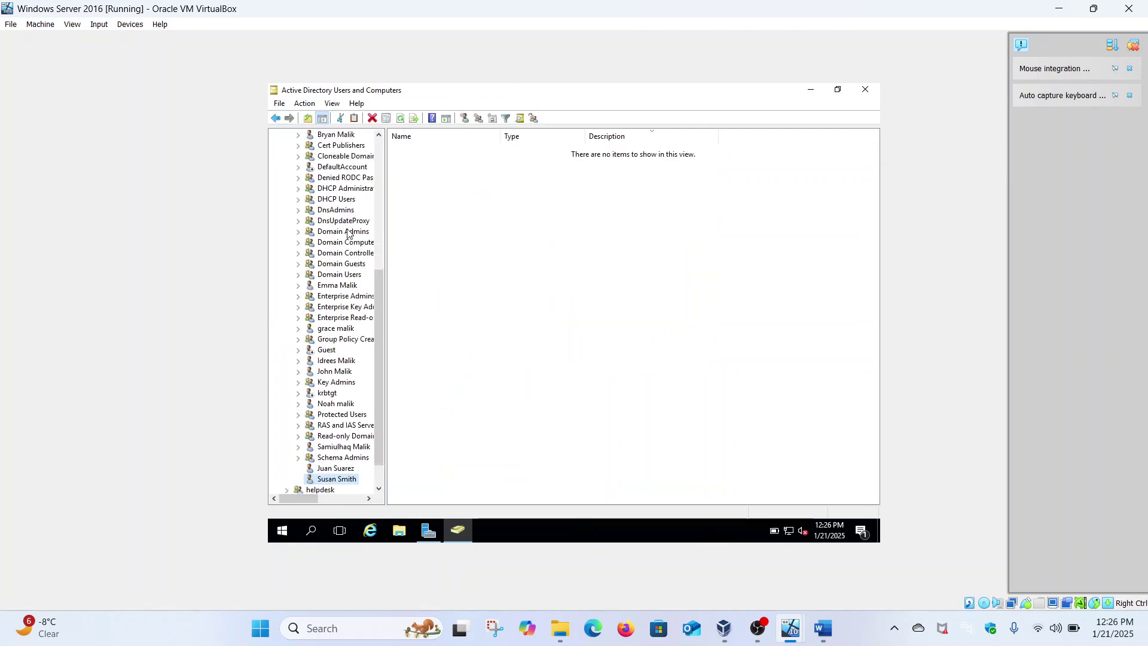
pyautogui.scroll(8, 350, 233)
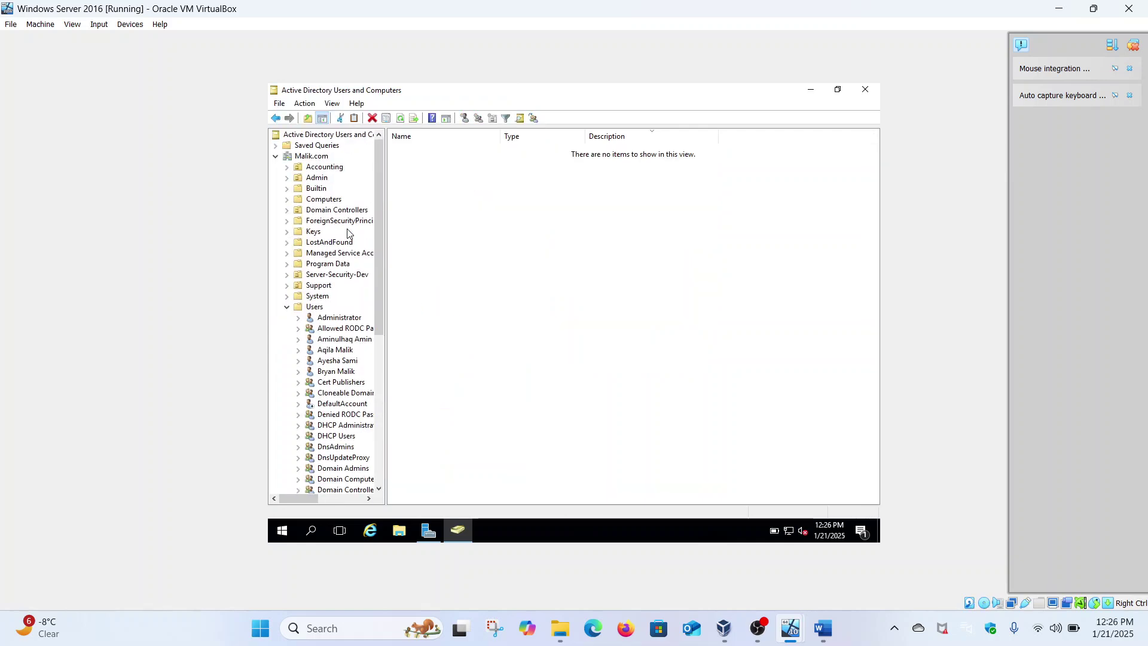
pyautogui.click(287, 307)
pyautogui.scroll(-5, 468, 398)
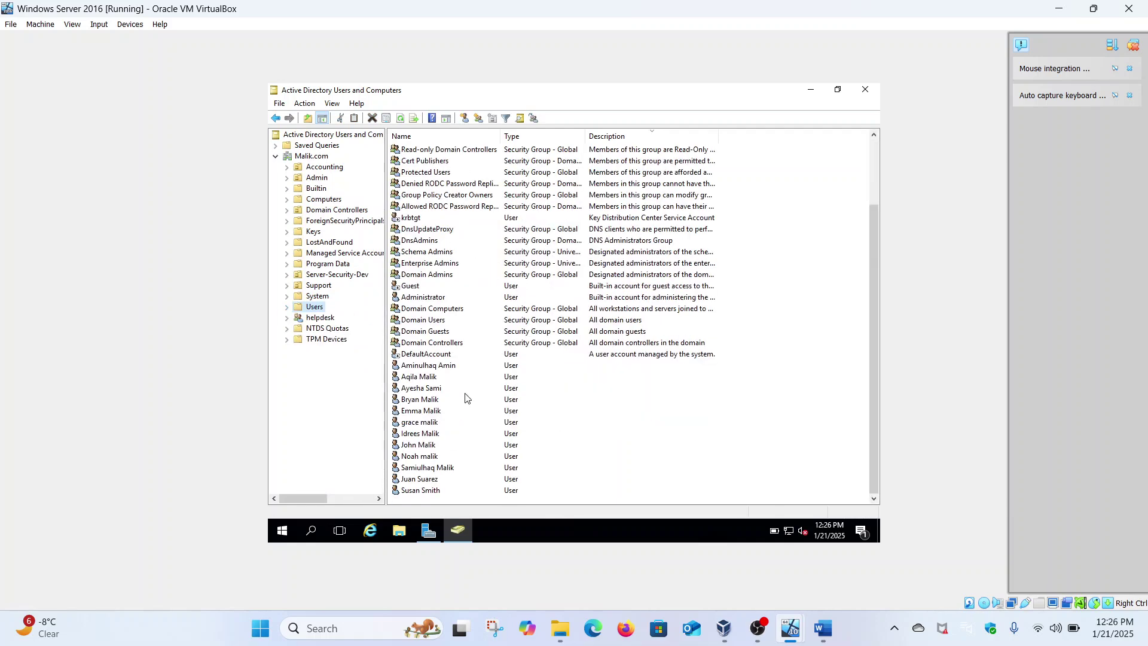
pyautogui.rightClick(434, 491)
pyautogui.click(460, 466)
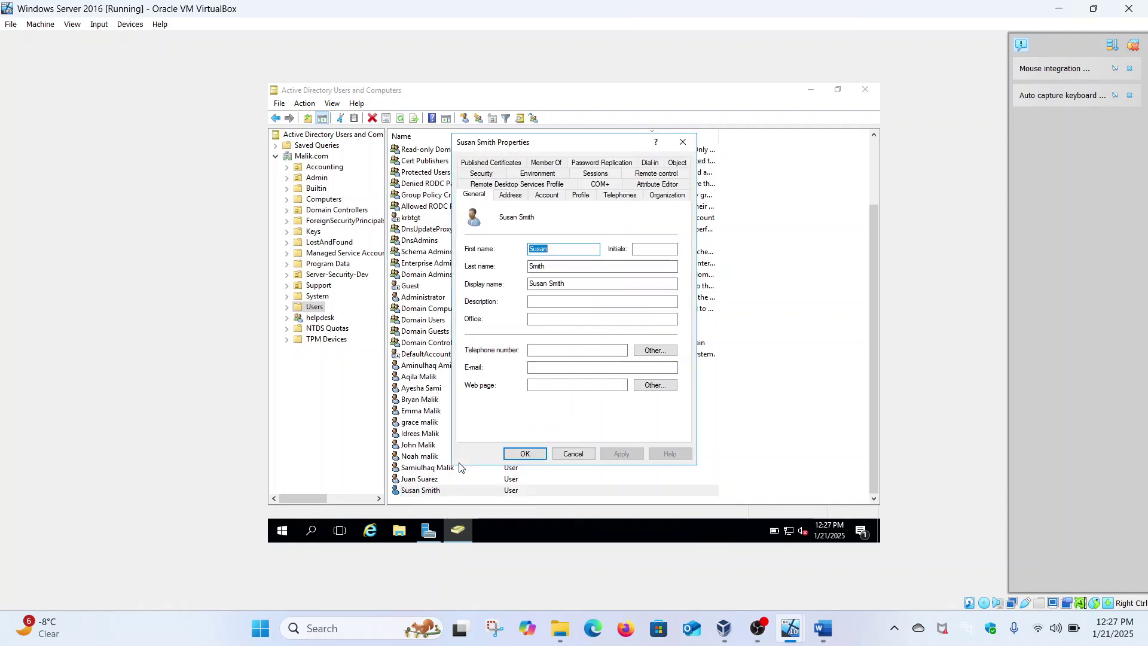
pyautogui.click(549, 197)
pyautogui.click(580, 196)
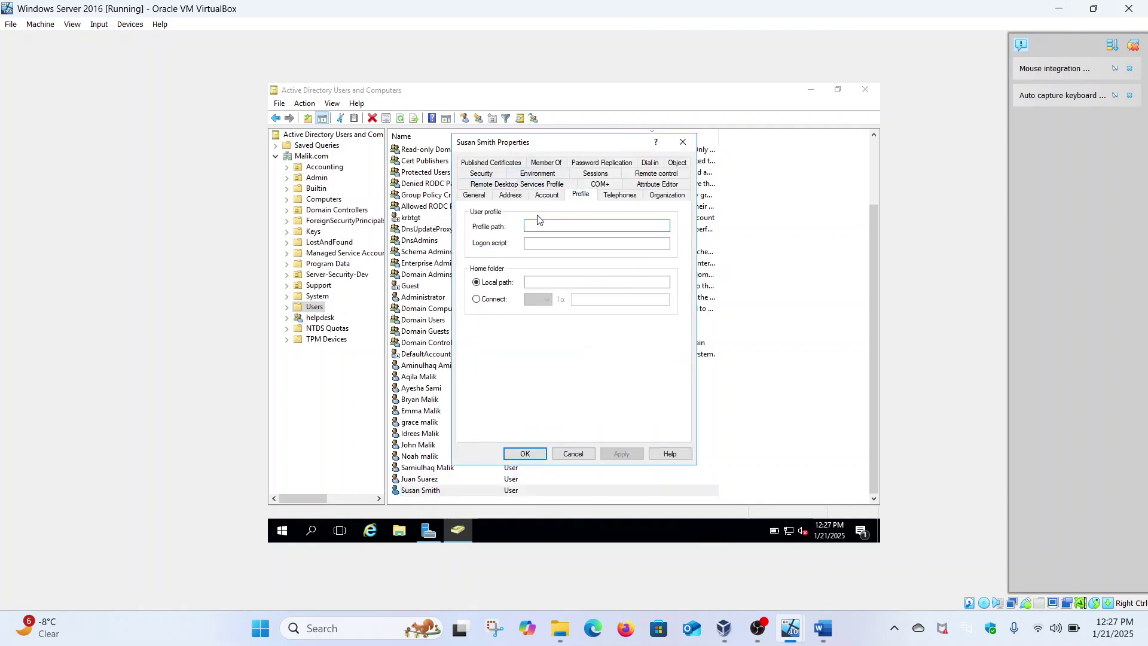
pyautogui.click(664, 196)
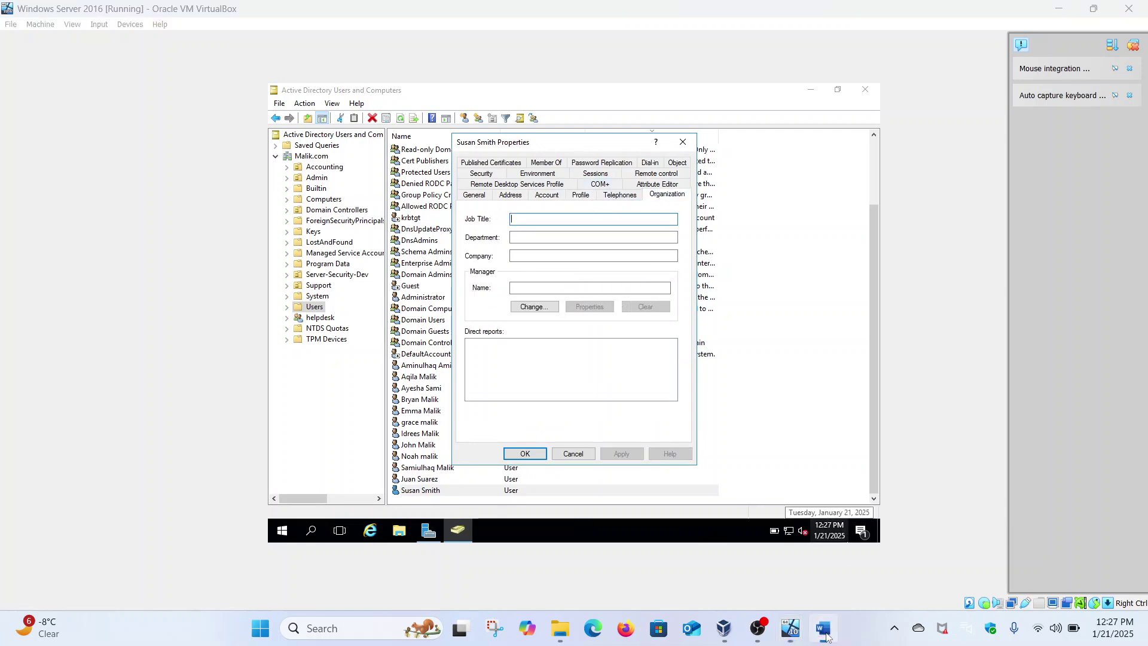
pyautogui.click(823, 628)
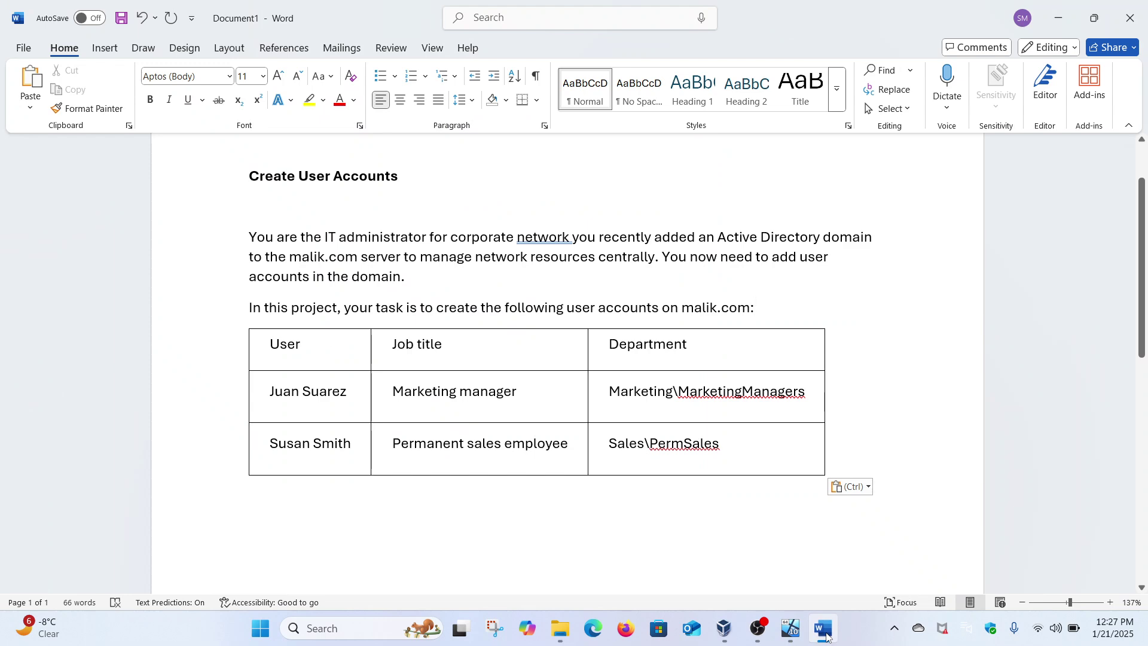
pyautogui.click(826, 635)
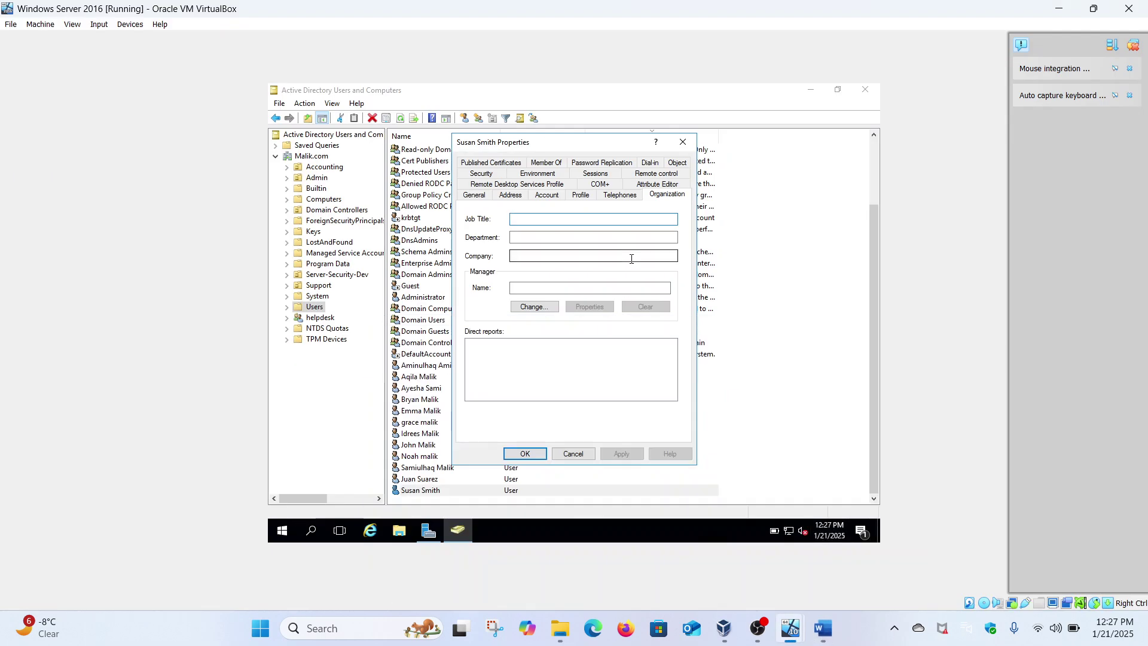
# Enter job title Permanent Sales Employee and department Sales\permSales, then apply and close.
pyautogui.write('Pe')
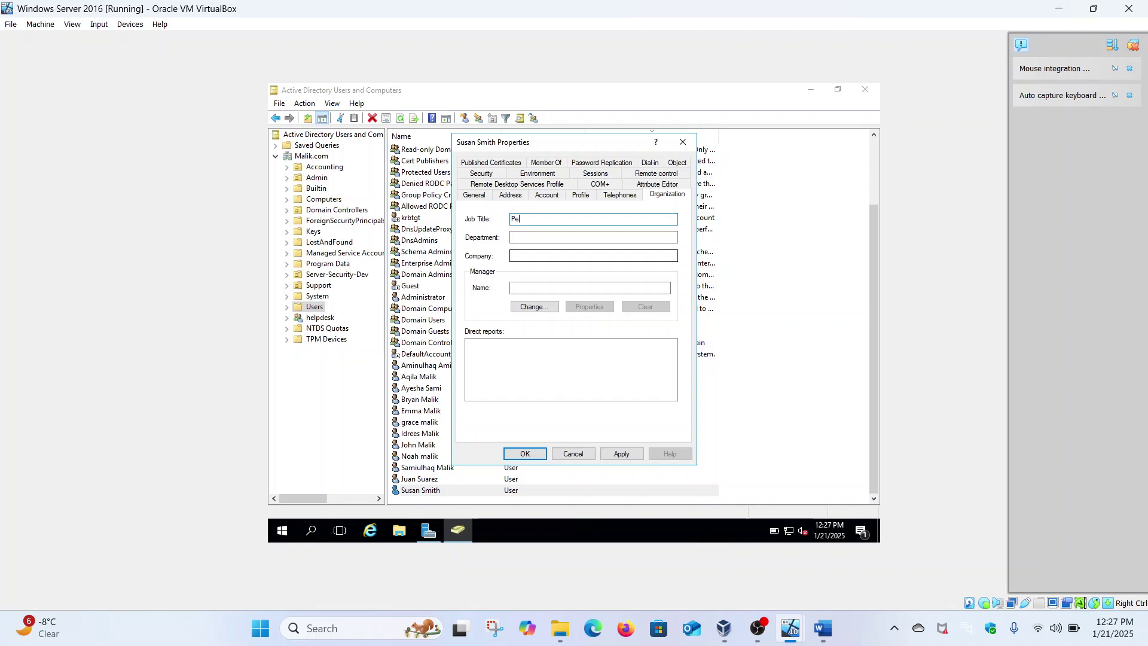
pyautogui.write('rmanent')
pyautogui.click(824, 628)
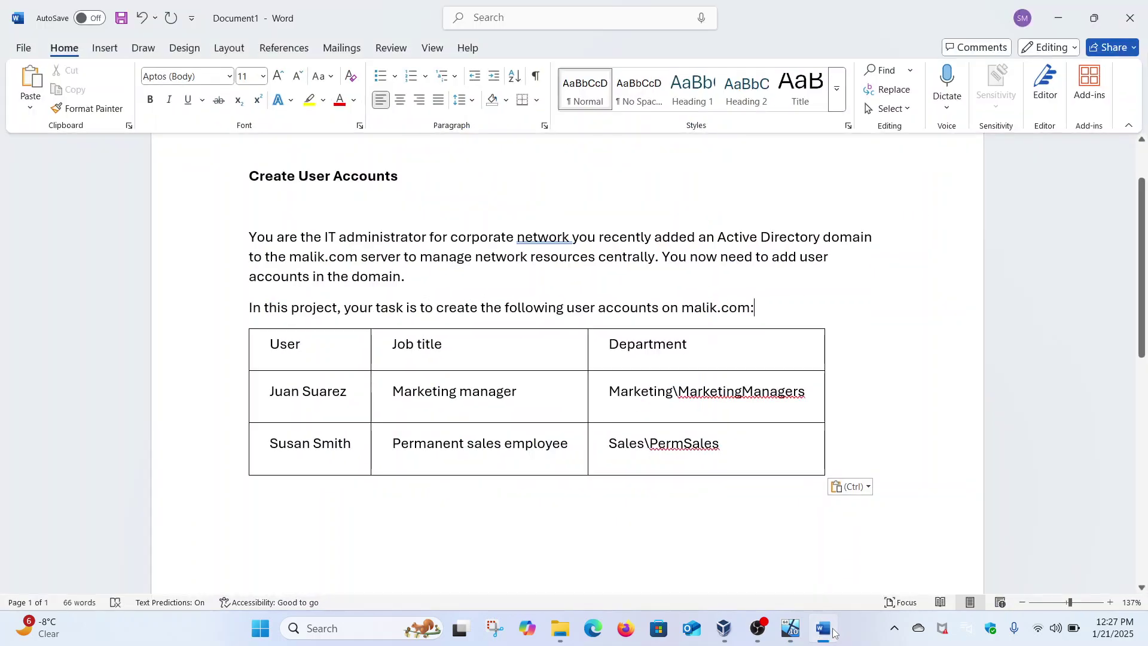
pyautogui.click(833, 632)
pyautogui.write('Sales Employee')
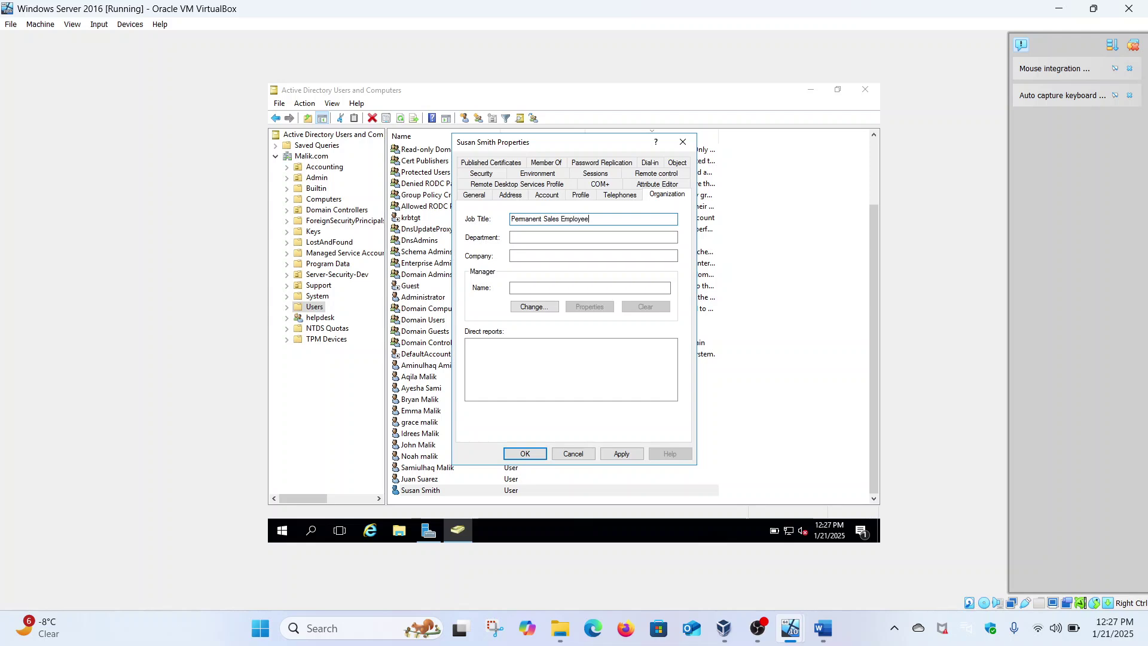
pyautogui.click(623, 236)
pyautogui.click(823, 628)
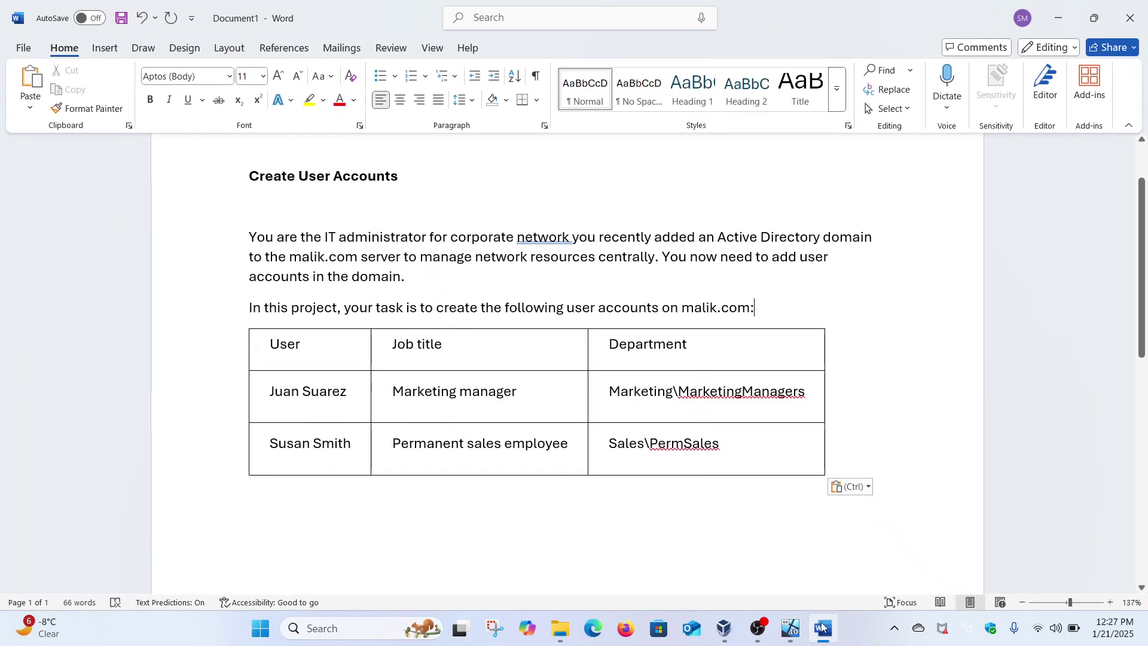
pyautogui.click(823, 628)
pyautogui.write('Sales')
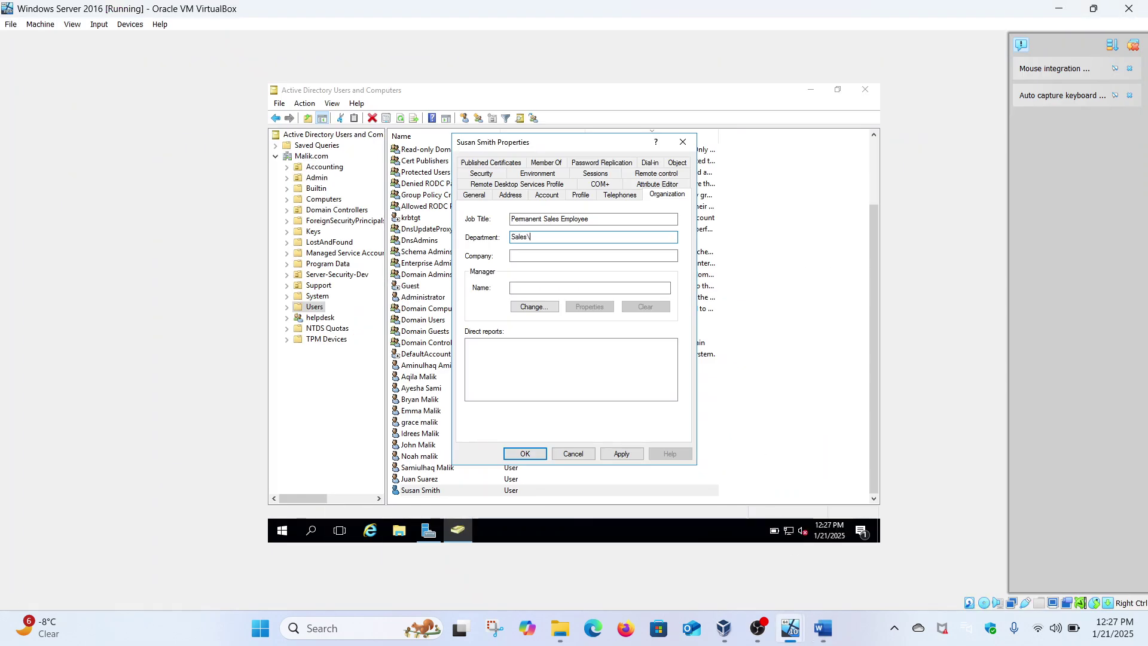
pyautogui.write('\\permSales')
pyautogui.click(622, 455)
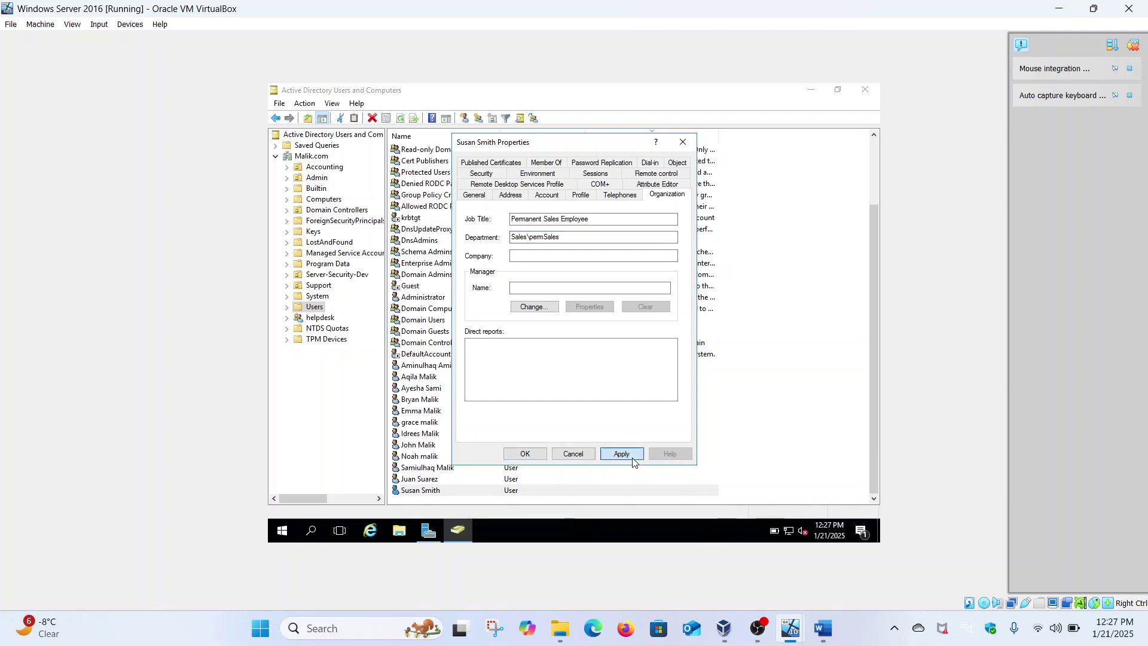
pyautogui.click(524, 454)
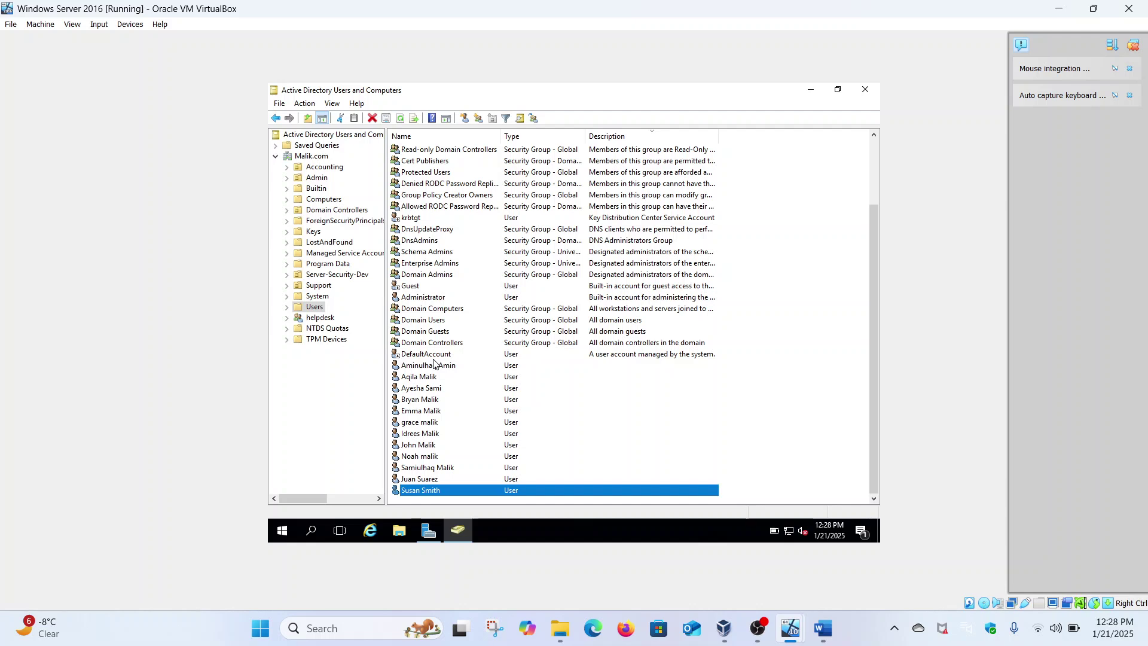
pyautogui.rightClick(417, 480)
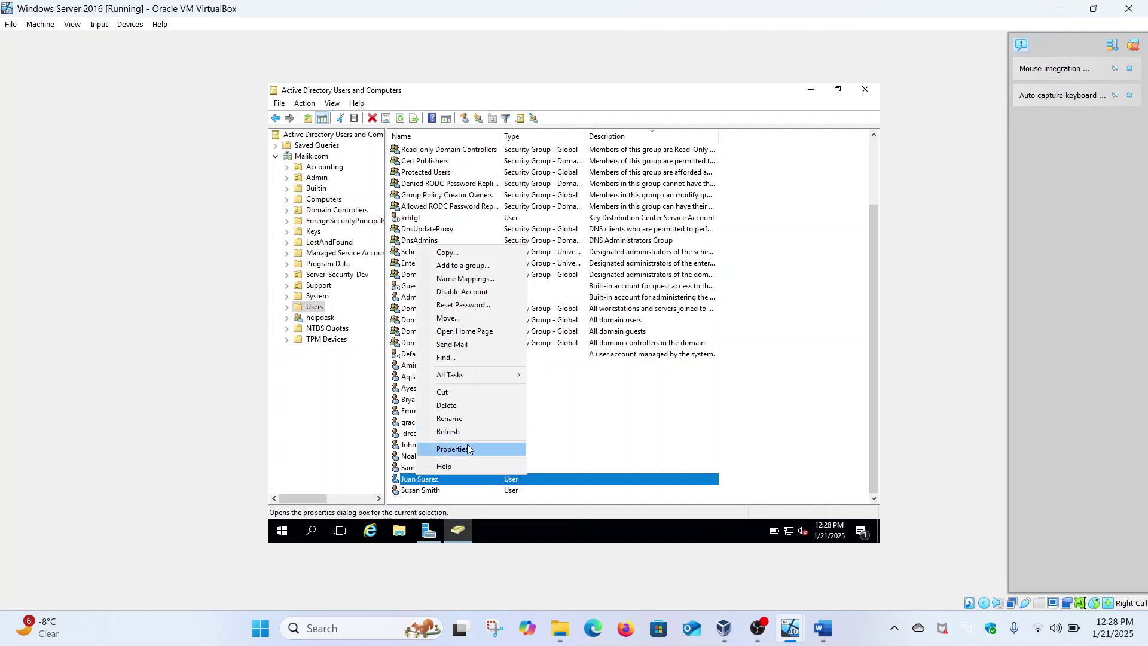
pyautogui.click(468, 447)
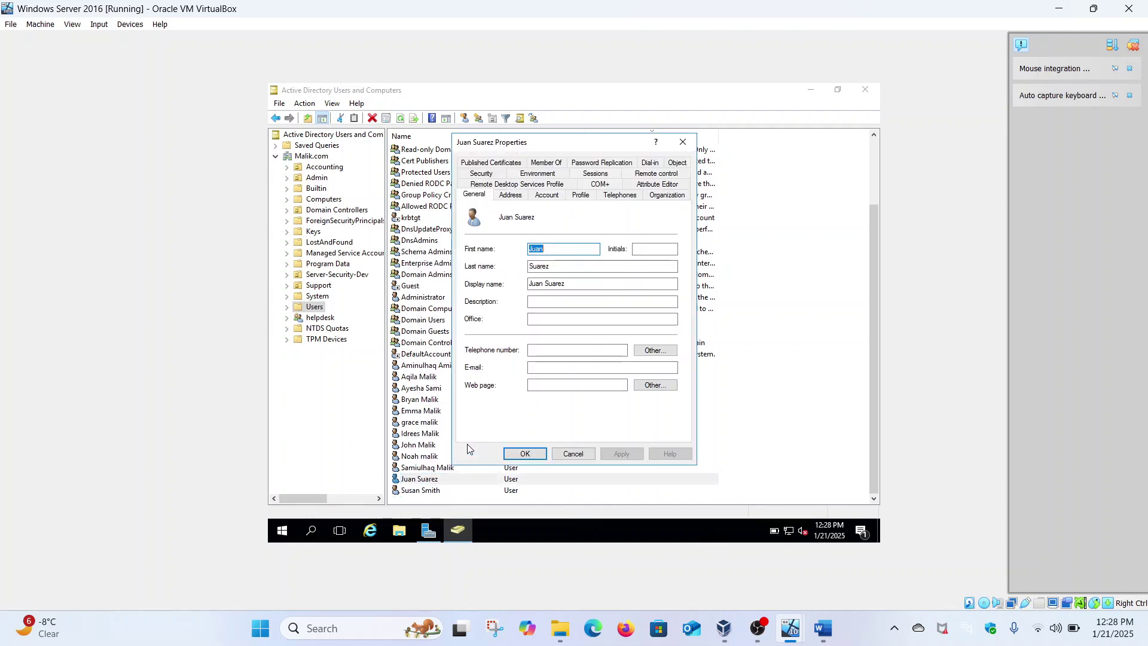
pyautogui.click(546, 196)
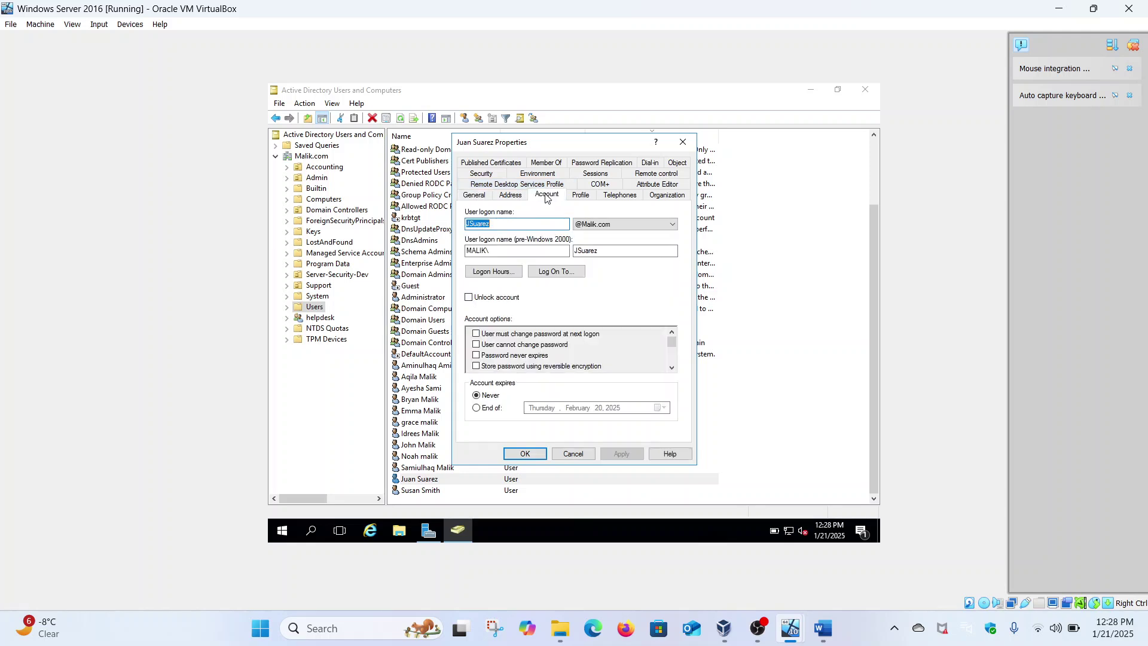
pyautogui.click(494, 272)
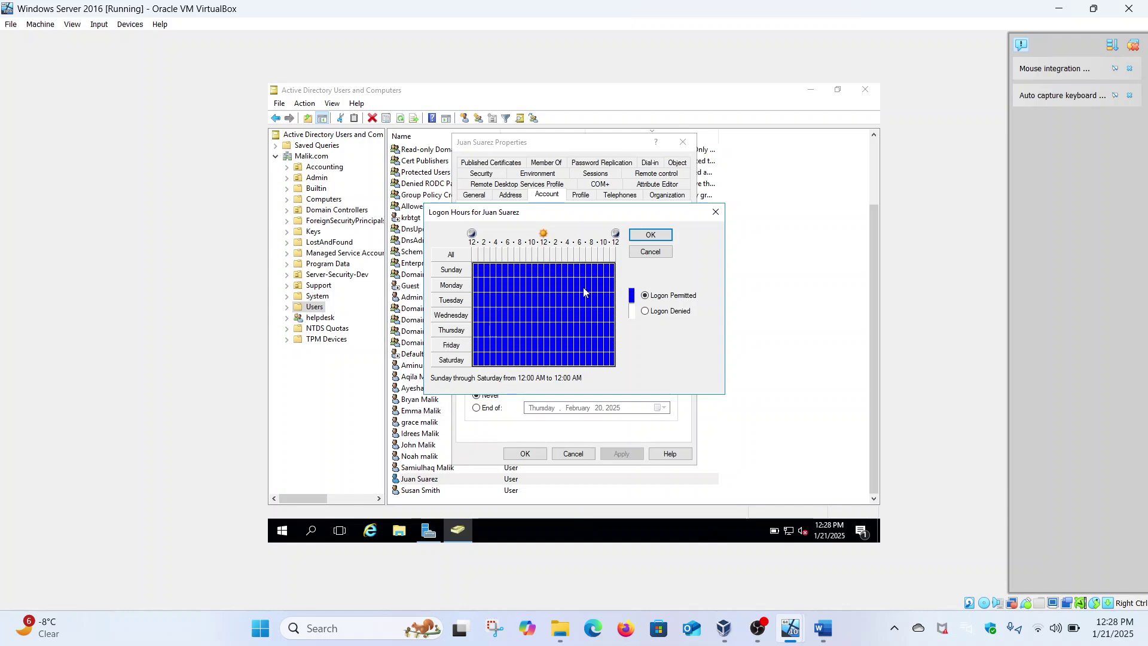
# Deny logon at all times, permit only Monday–Friday 8 AM–5 PM, and confirm.
pyautogui.click(646, 312)
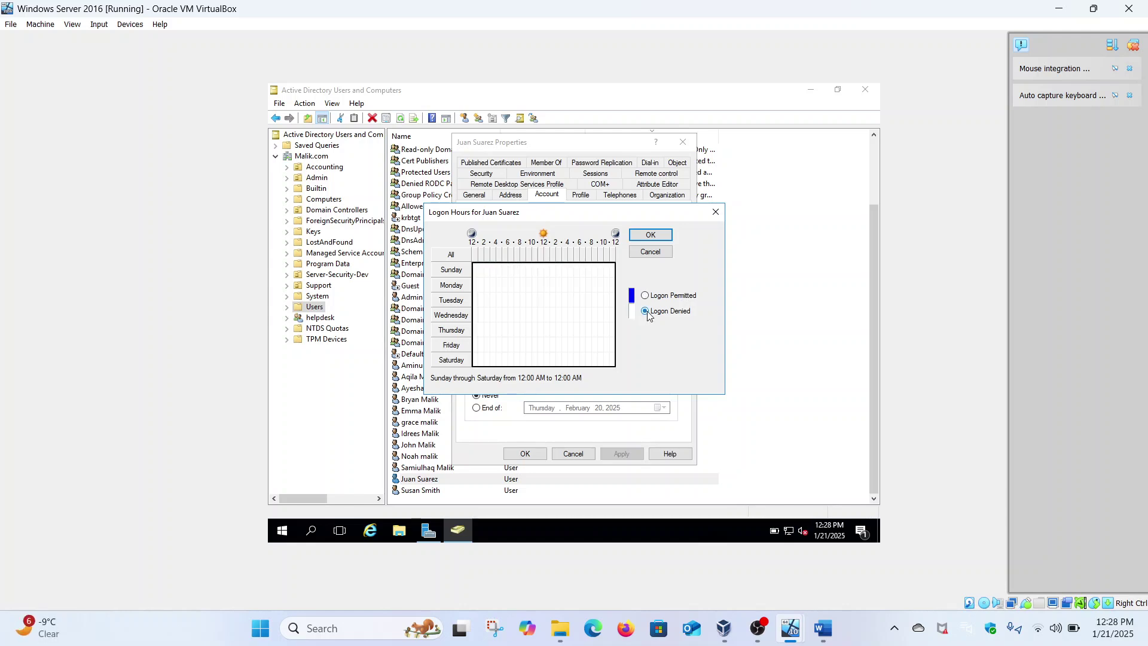
pyautogui.click(523, 270)
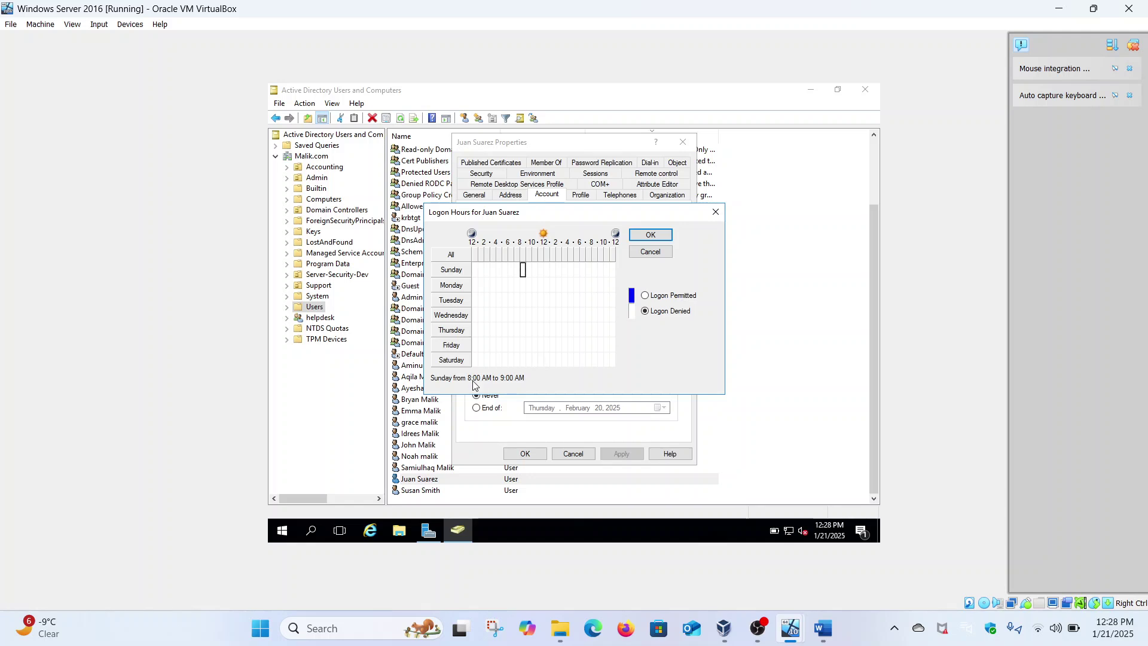
pyautogui.click(523, 286)
pyautogui.moveTo(522, 285); pyautogui.dragTo(573, 349)
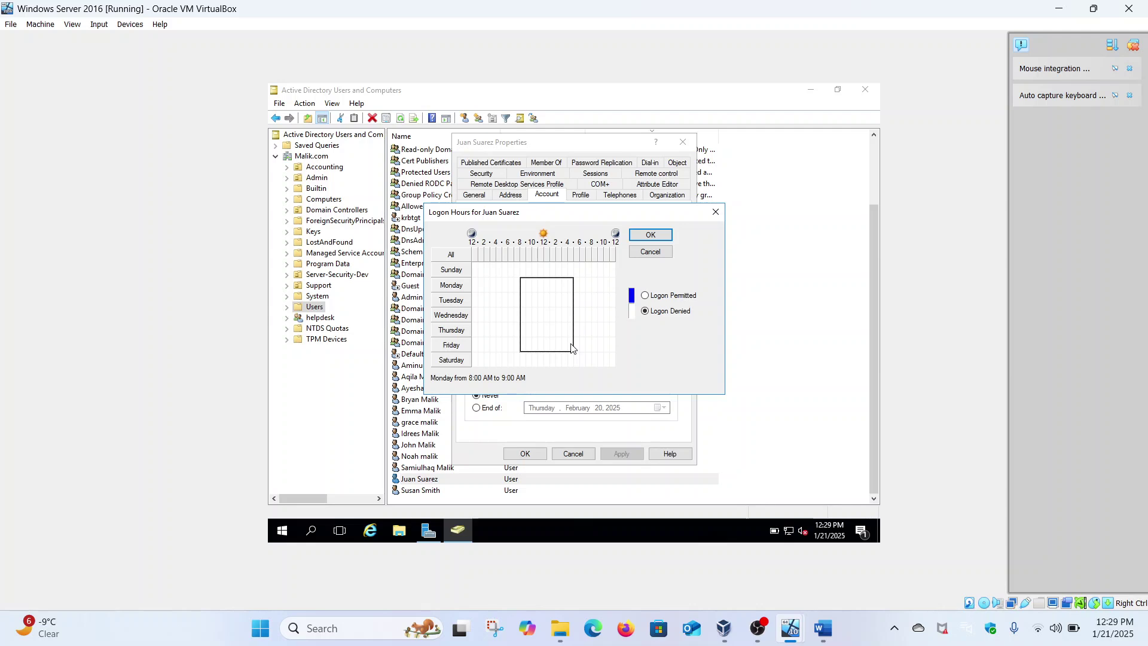
pyautogui.moveTo(572, 348); pyautogui.dragTo(571, 348)
pyautogui.click(646, 296)
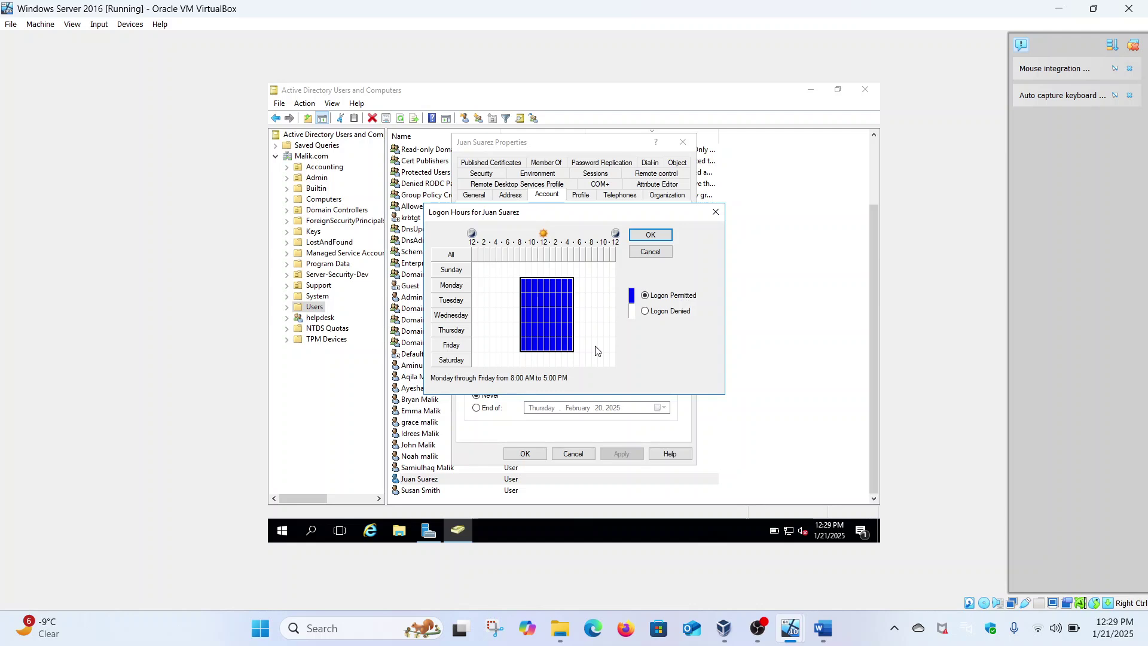
pyautogui.click(653, 235)
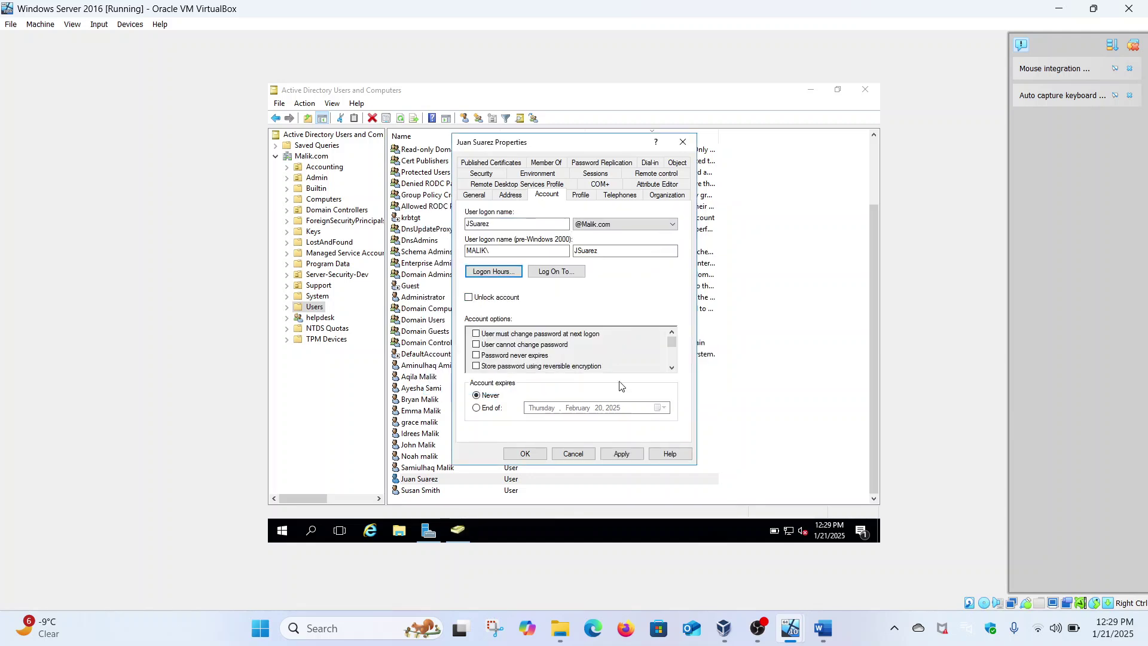
# Apply the user's account setting changes and close their Properties dialog.
pyautogui.click(622, 454)
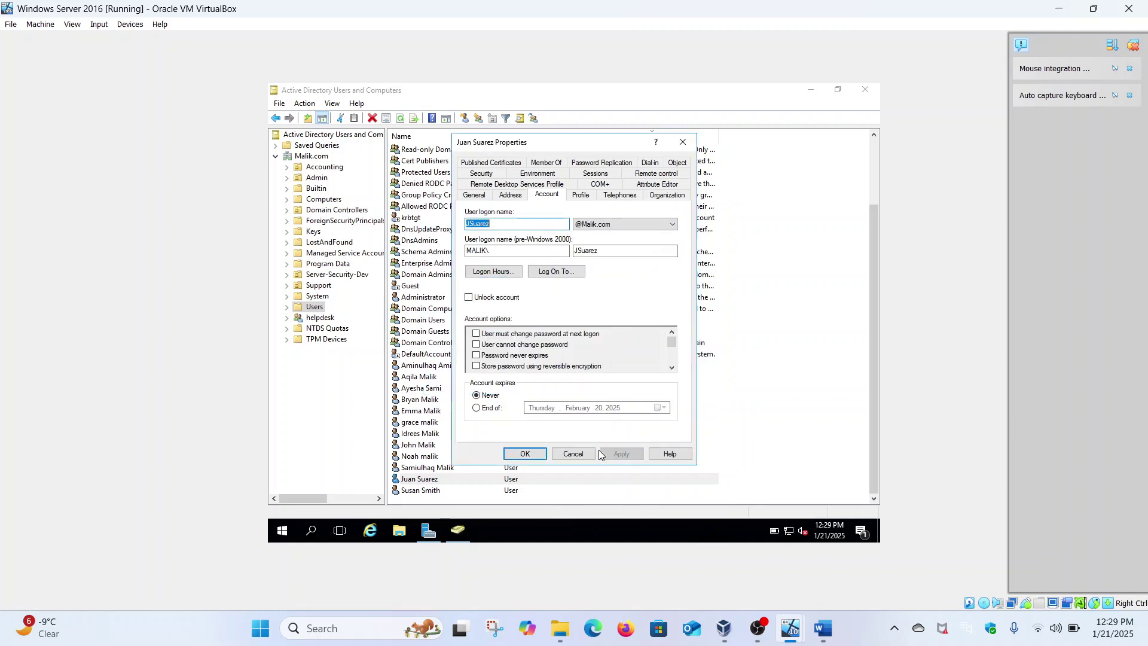
pyautogui.click(524, 453)
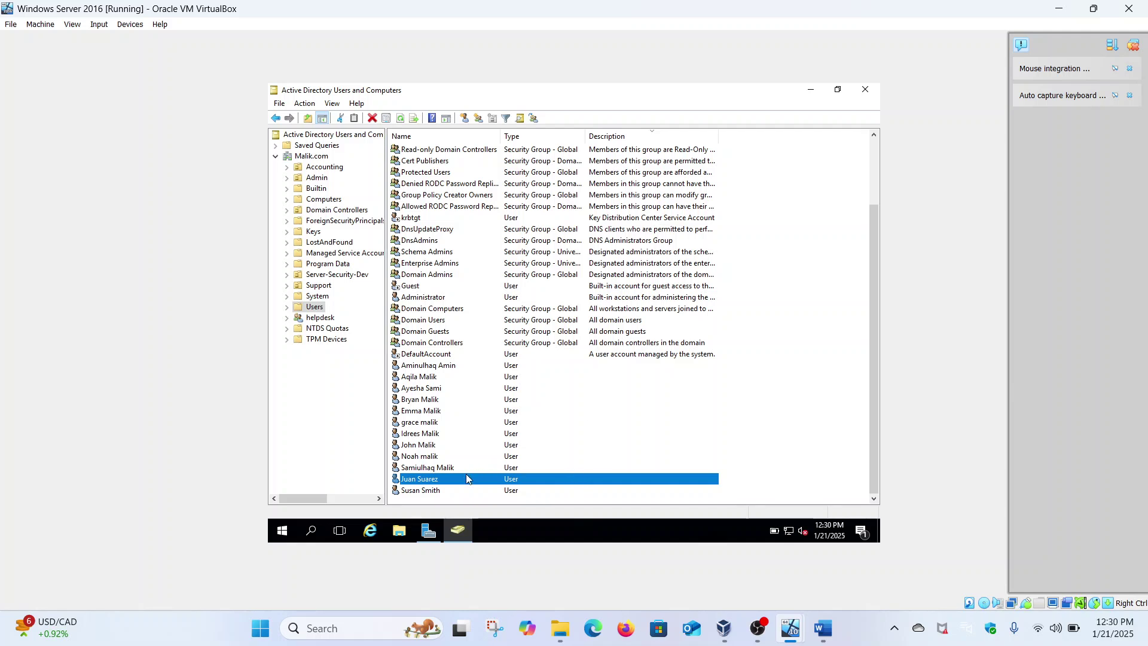
# On the Windows 11 client, wake the sign-in screen, accept the legal notice, and choose Other user.
pyautogui.moveTo(793, 624)
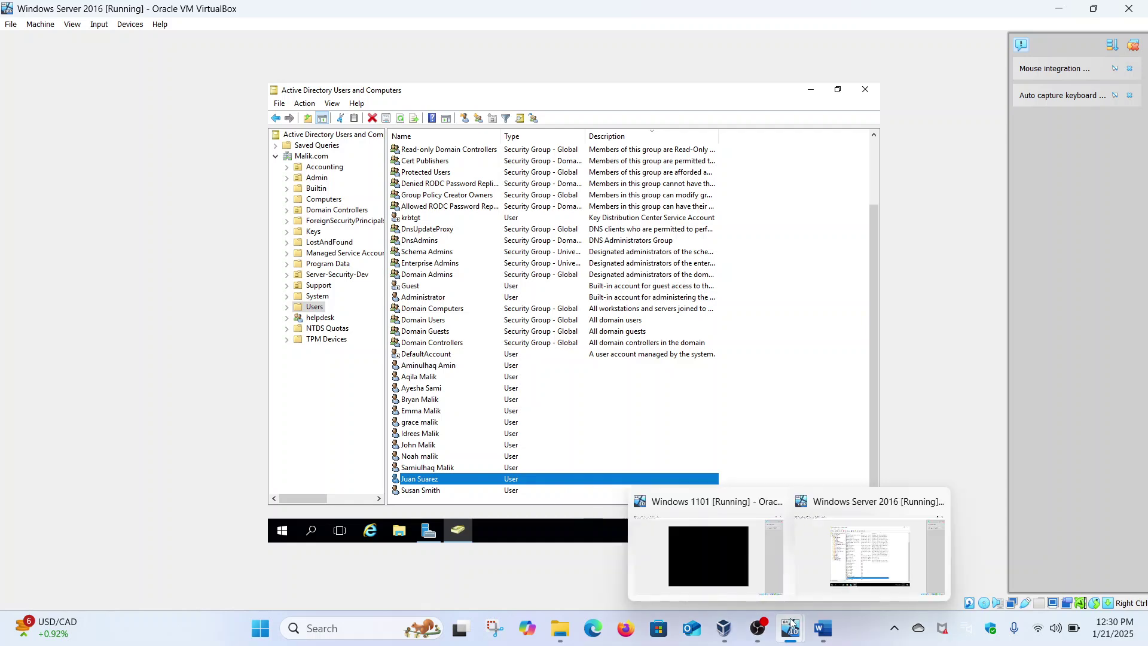
pyautogui.click(731, 551)
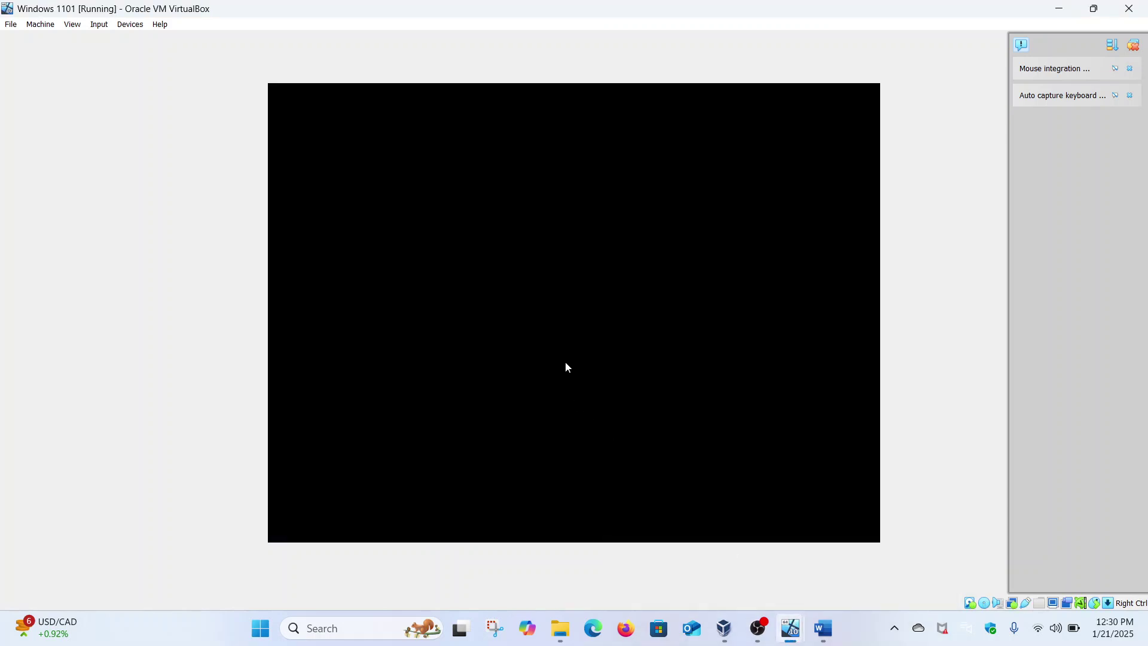
pyautogui.click(565, 362)
pyautogui.click(463, 346)
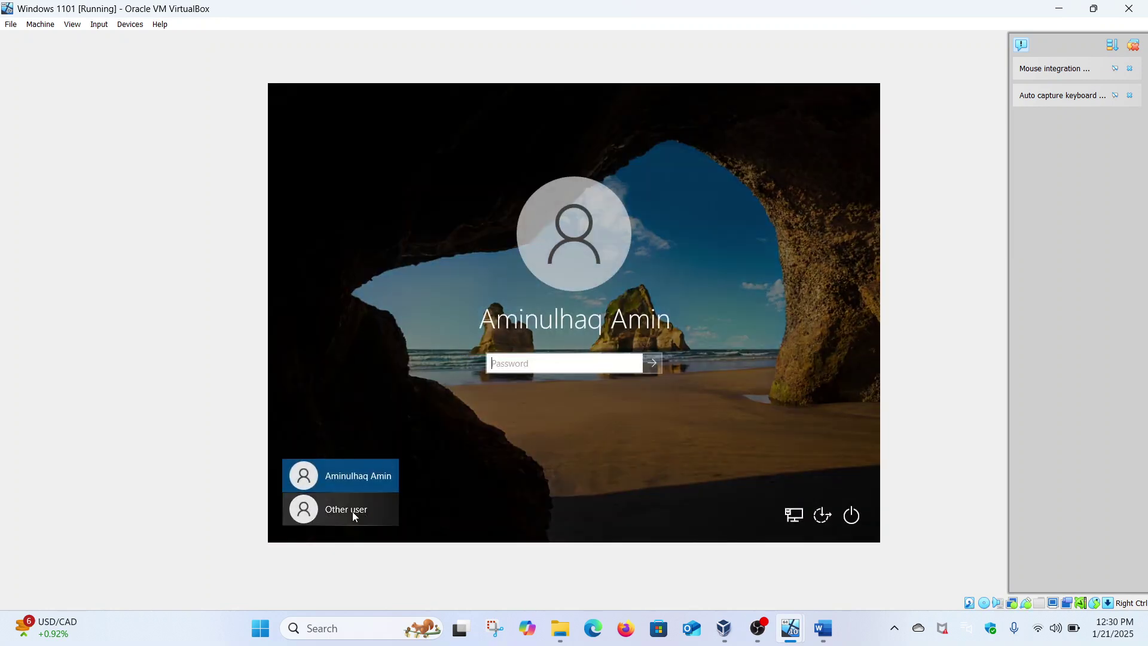
pyautogui.click(353, 511)
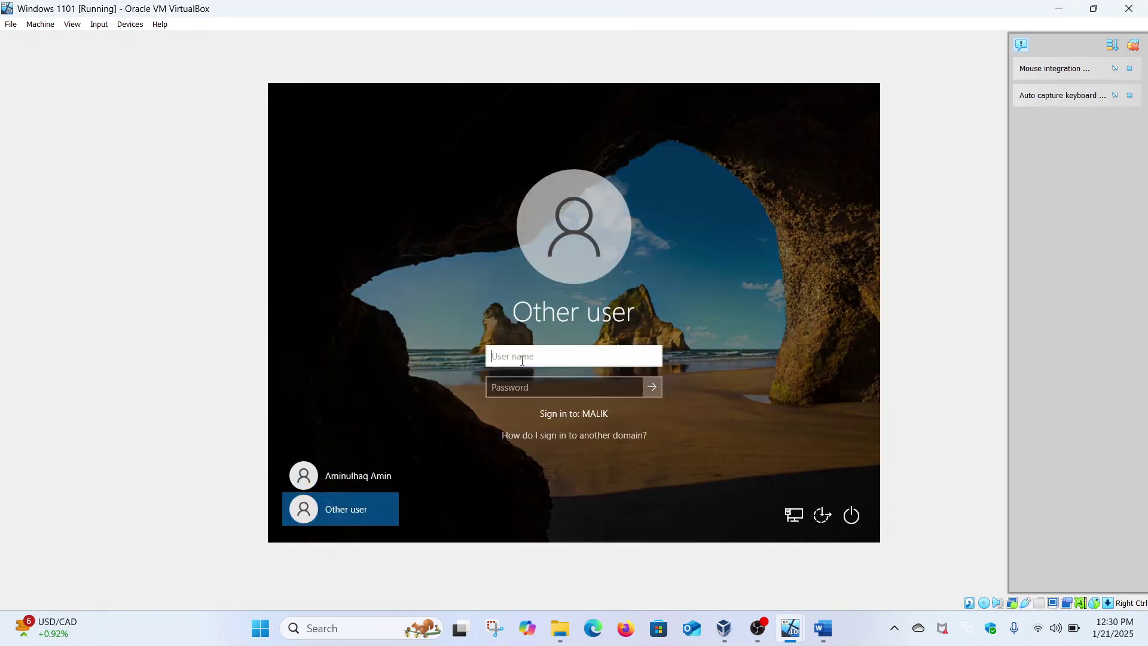
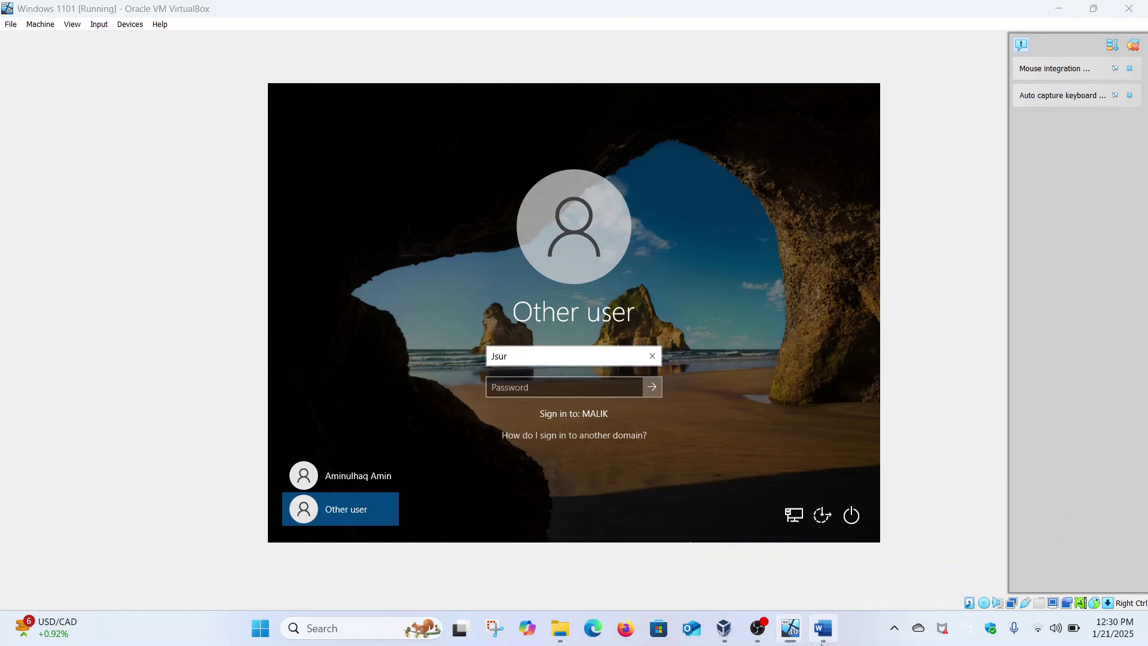
# Enter the restricted user's domain username and password to sign in to MALIK.
pyautogui.click(823, 627)
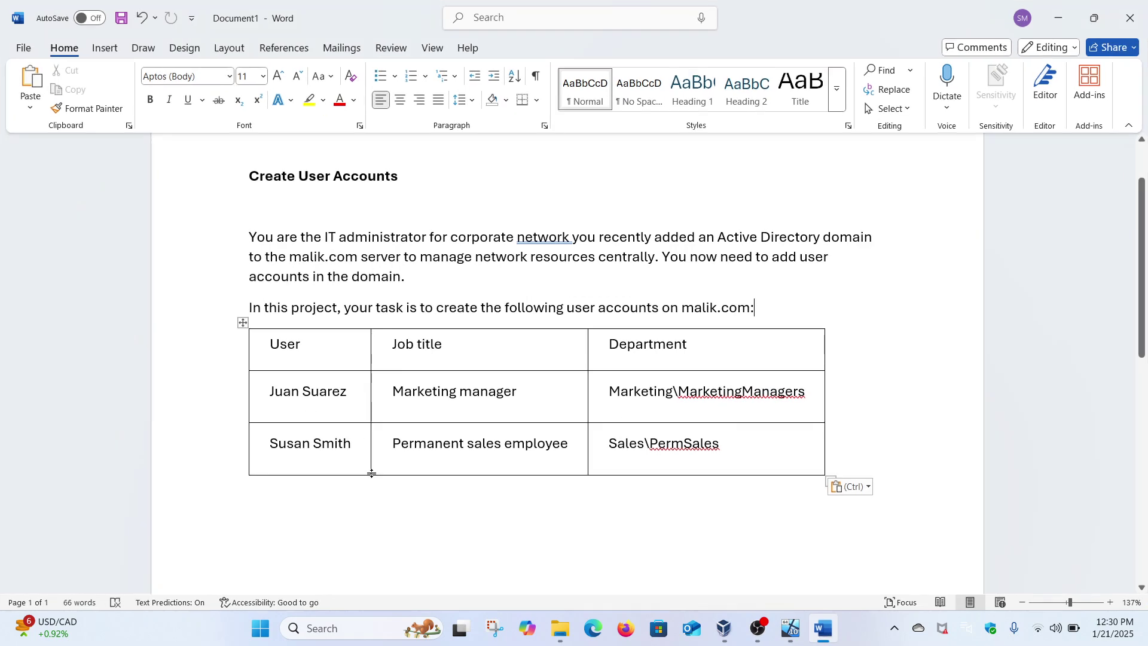
pyautogui.moveTo(791, 628)
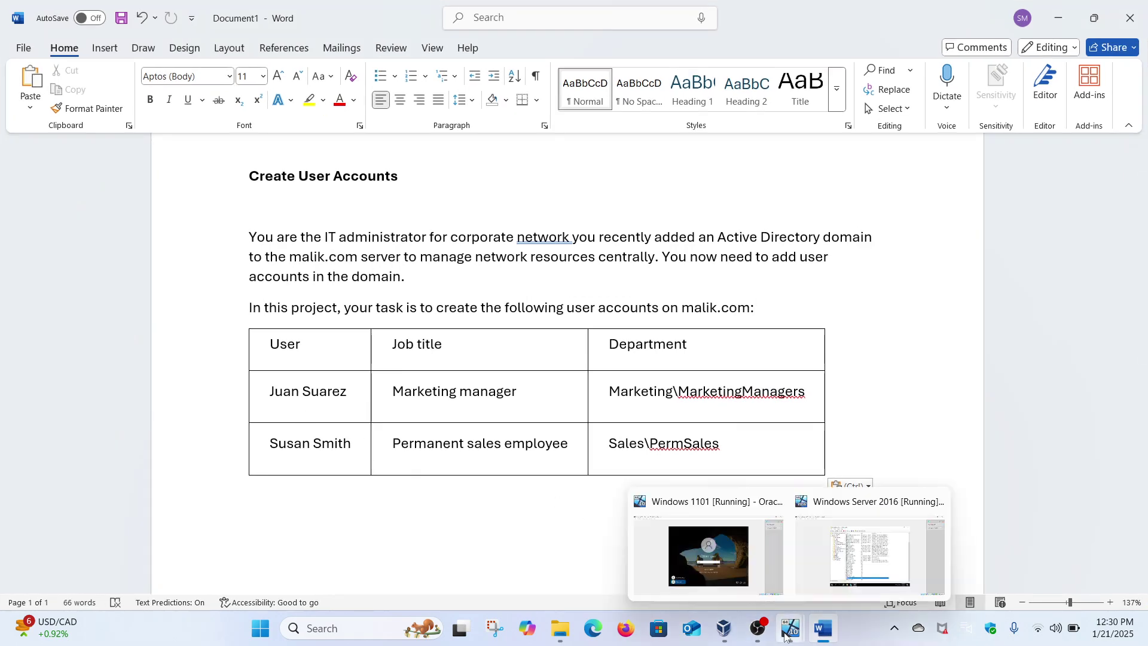
pyautogui.click(748, 576)
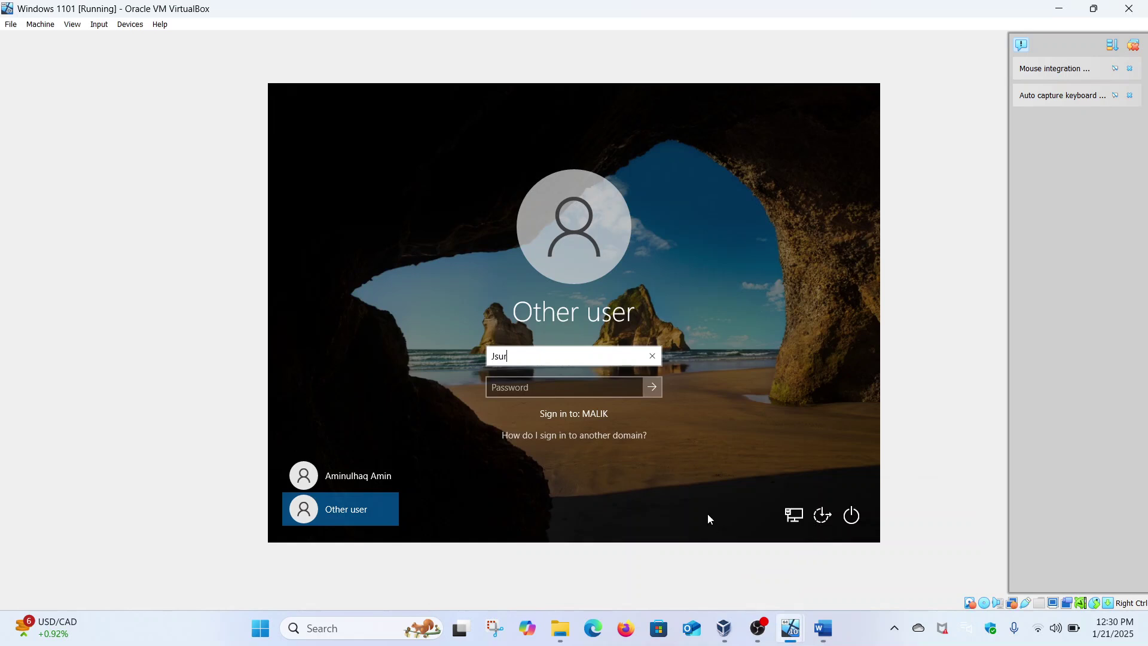
pyautogui.press('BackSpace')
pyautogui.click(558, 387)
pyautogui.write('••••••••••')
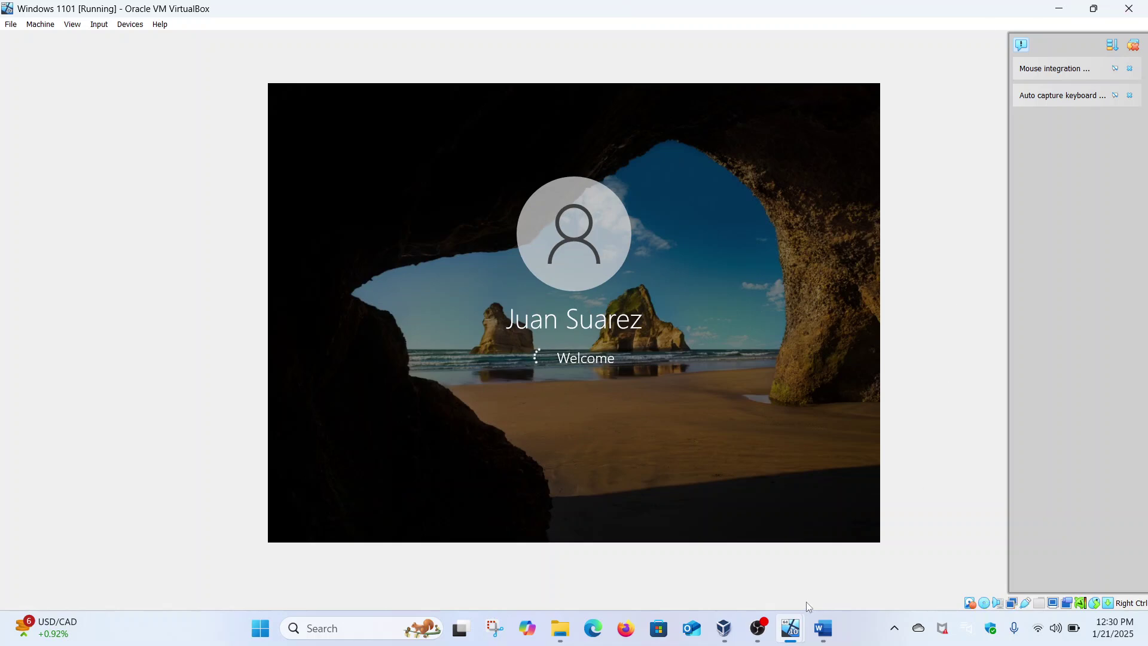
pyautogui.moveTo(791, 626)
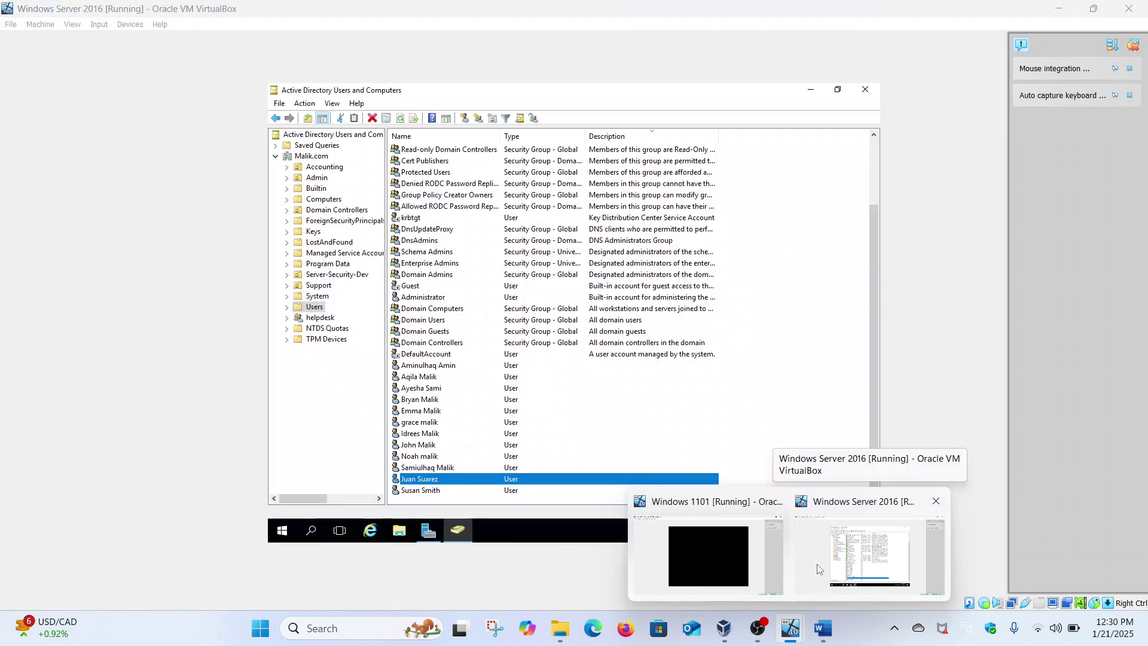
# Back on the server, open the user's Logon Hours schedule from the Account tab.
pyautogui.click(820, 568)
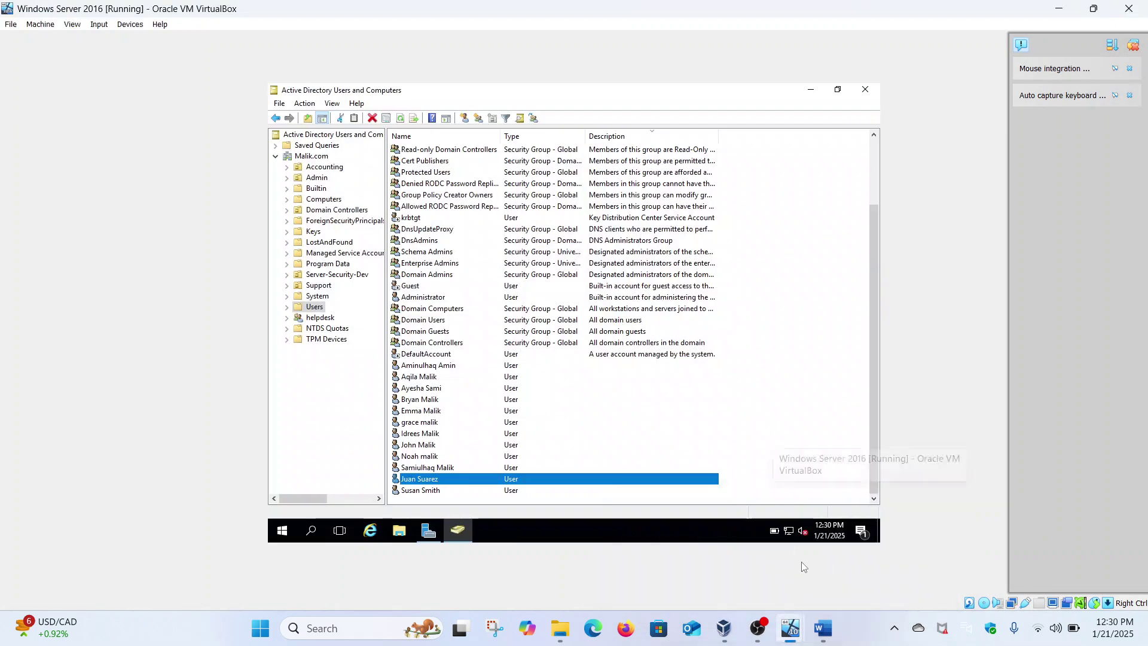
pyautogui.rightClick(459, 482)
pyautogui.click(476, 453)
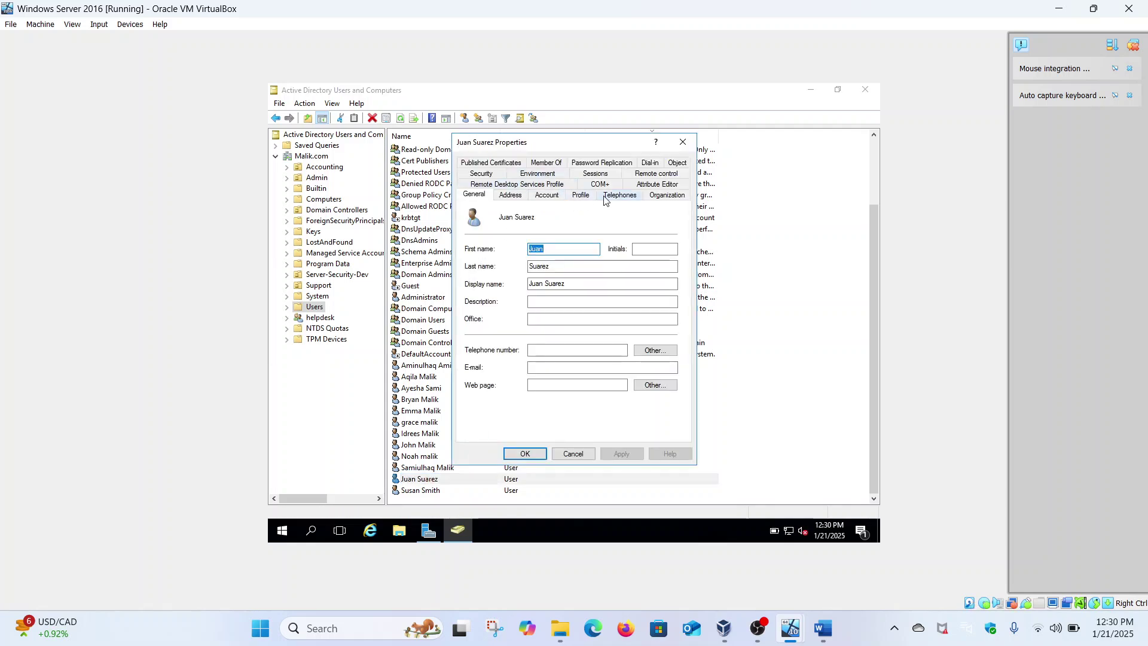
pyautogui.click(512, 196)
pyautogui.click(547, 195)
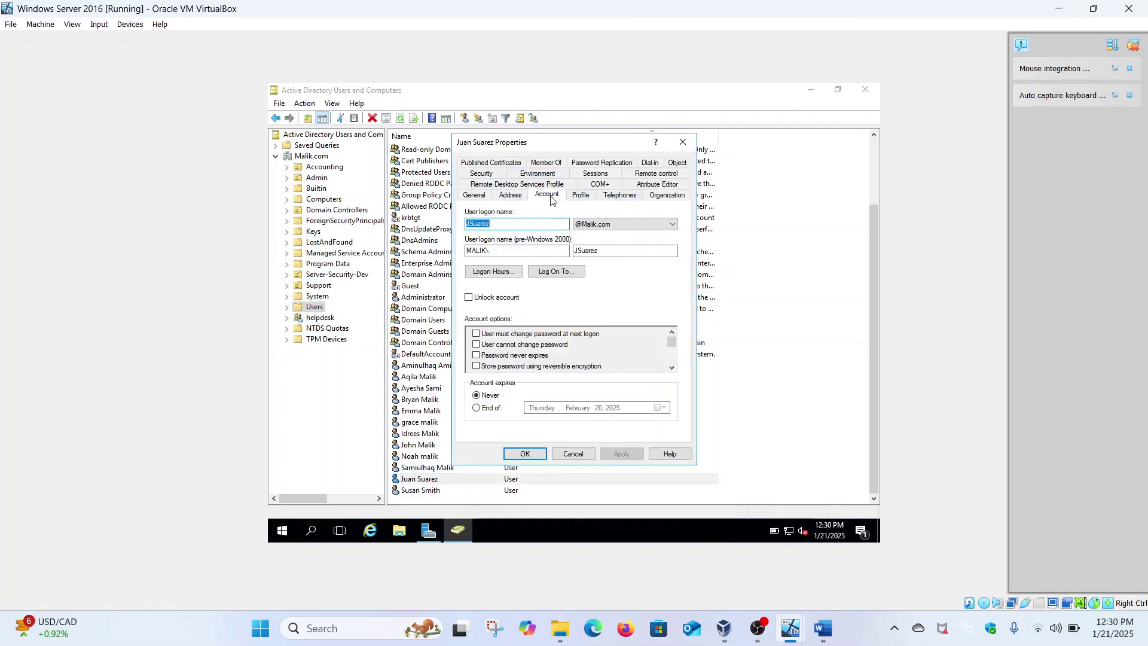
pyautogui.click(502, 270)
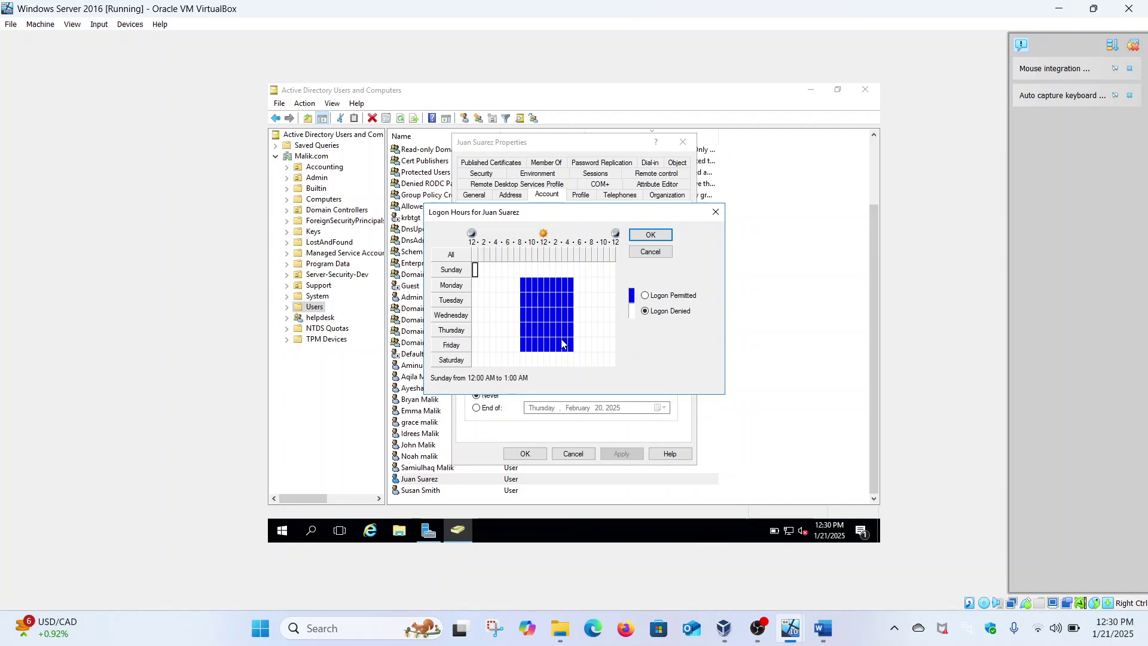
# Try selecting Monday–Thursday morning slots in the grid, then discard the changes.
pyautogui.click(645, 296)
pyautogui.click(511, 283)
pyautogui.click(658, 300)
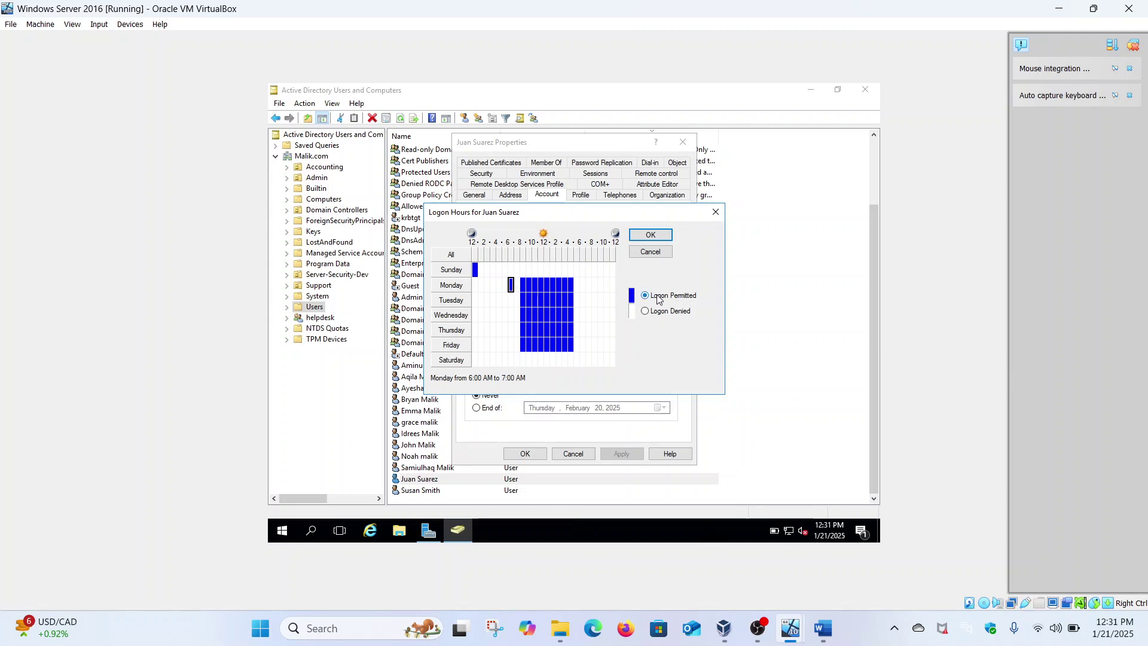
pyautogui.click(660, 314)
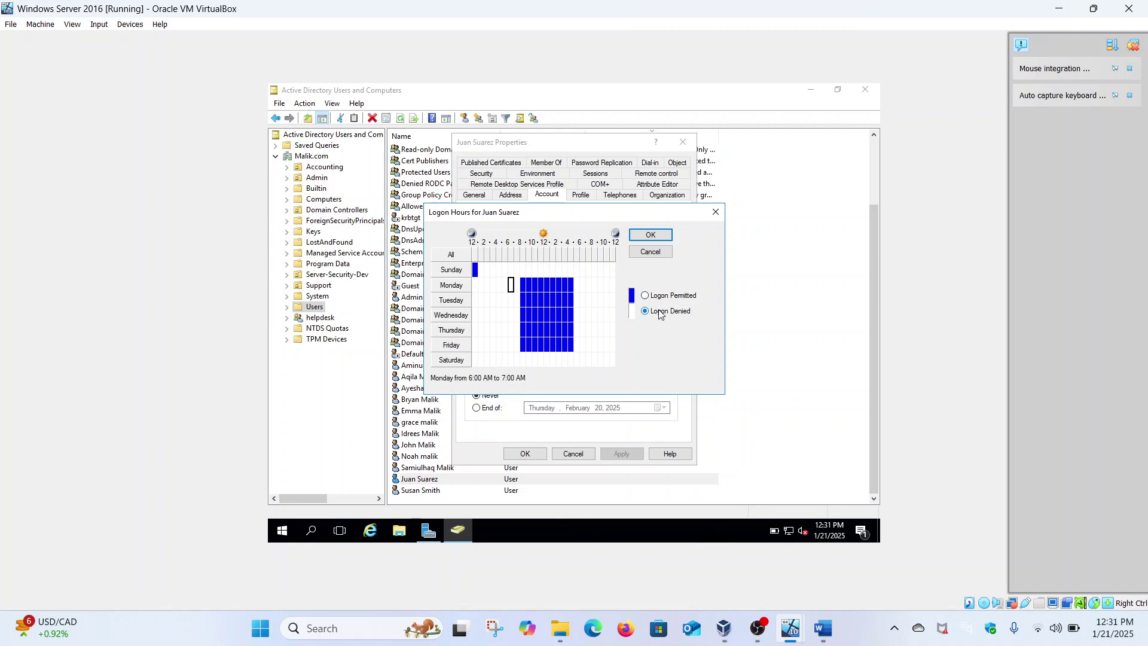
pyautogui.moveTo(512, 287); pyautogui.dragTo(524, 291)
pyautogui.moveTo(524, 290); pyautogui.dragTo(525, 329)
pyautogui.moveTo(524, 328); pyautogui.dragTo(554, 328)
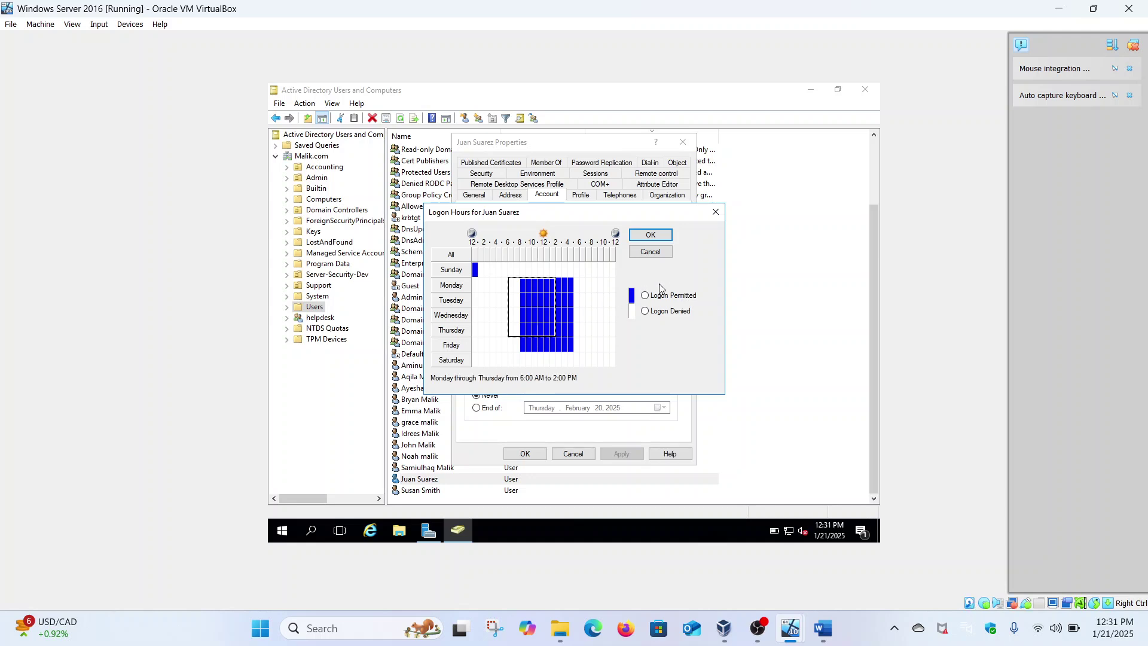
pyautogui.click(662, 251)
# Reopen Logon Hours and experiment with permitting Monday–Wednesday early-morning blocks.
pyautogui.click(505, 272)
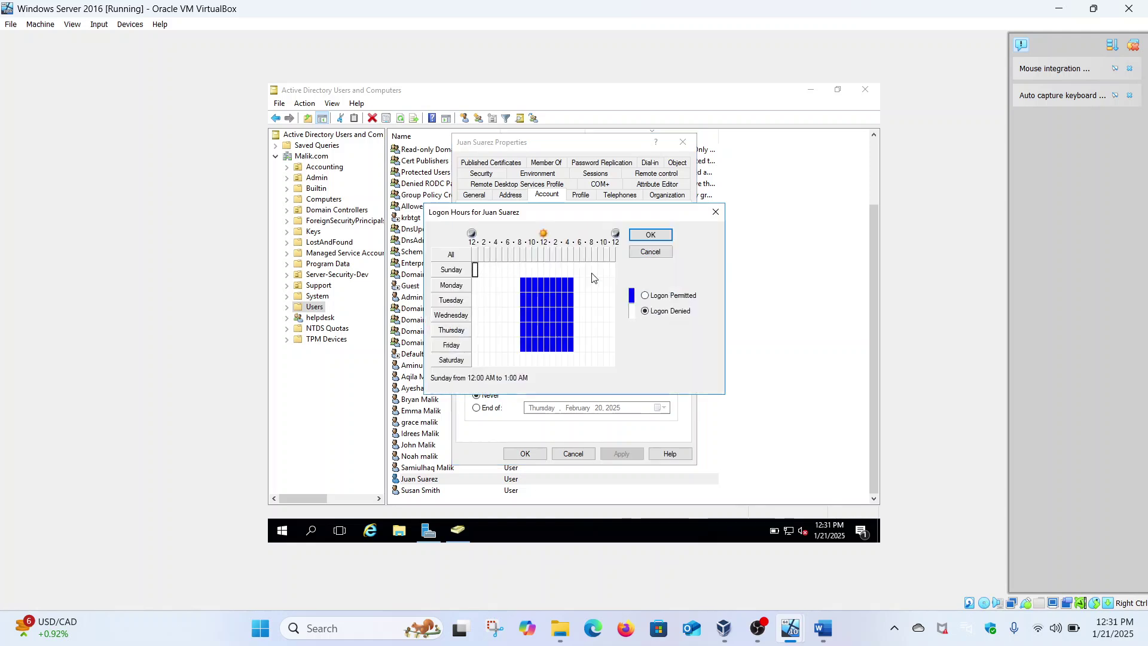
pyautogui.click(646, 298)
pyautogui.click(644, 311)
pyautogui.click(565, 311)
pyautogui.moveTo(566, 311); pyautogui.dragTo(543, 296)
pyautogui.click(501, 289)
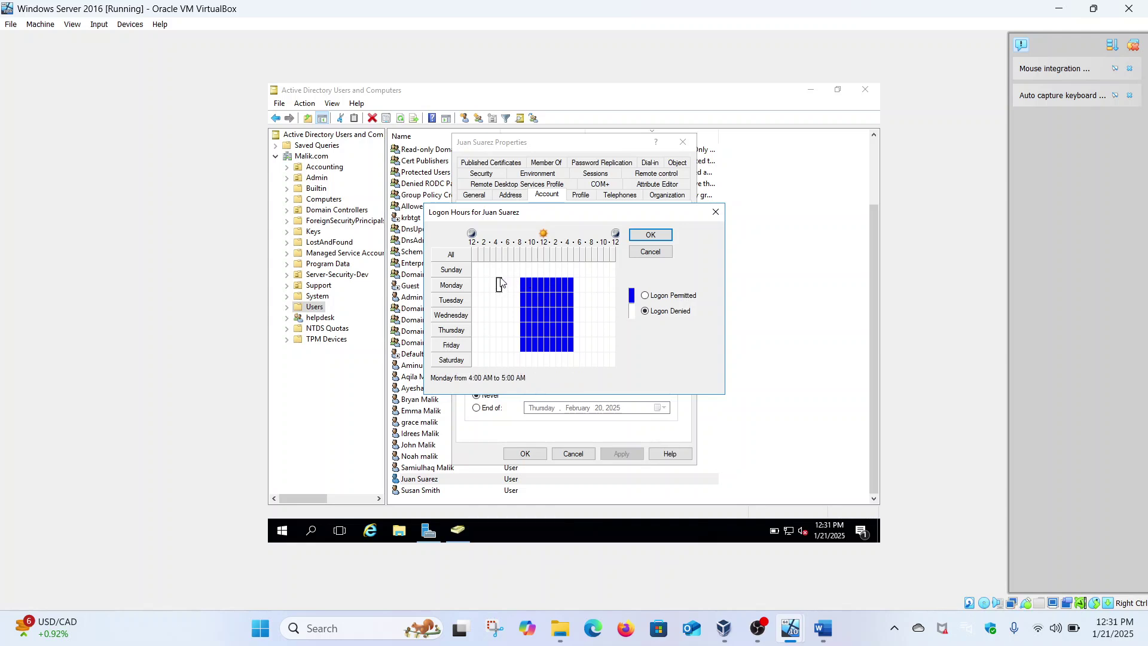
pyautogui.moveTo(499, 285); pyautogui.dragTo(550, 325)
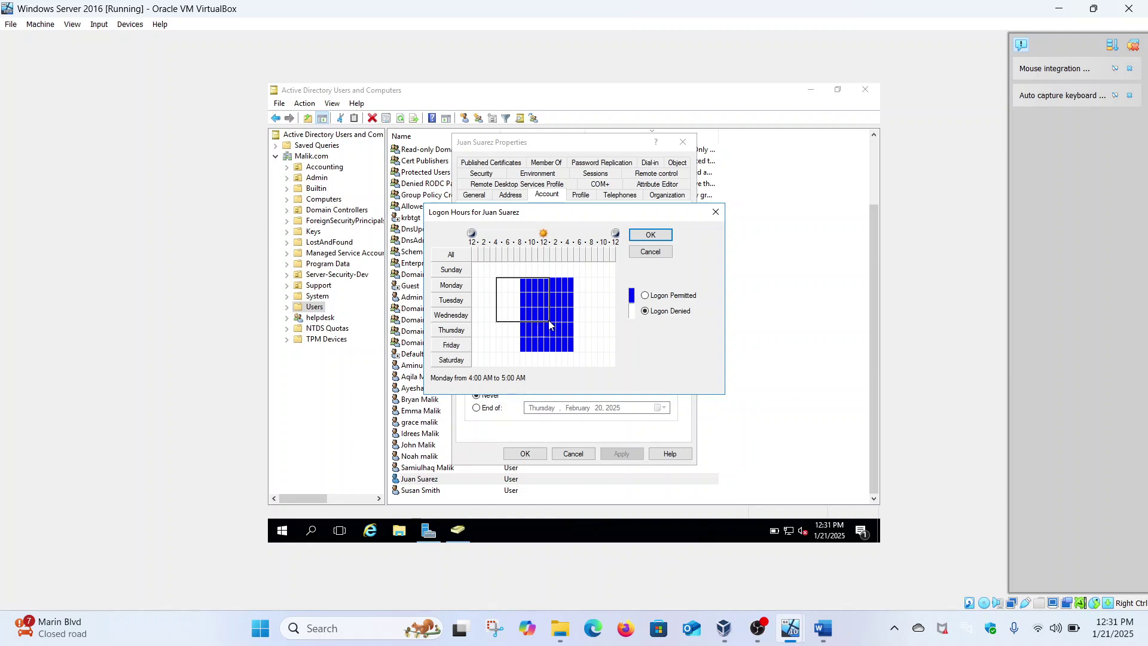
pyautogui.moveTo(550, 325); pyautogui.dragTo(538, 322)
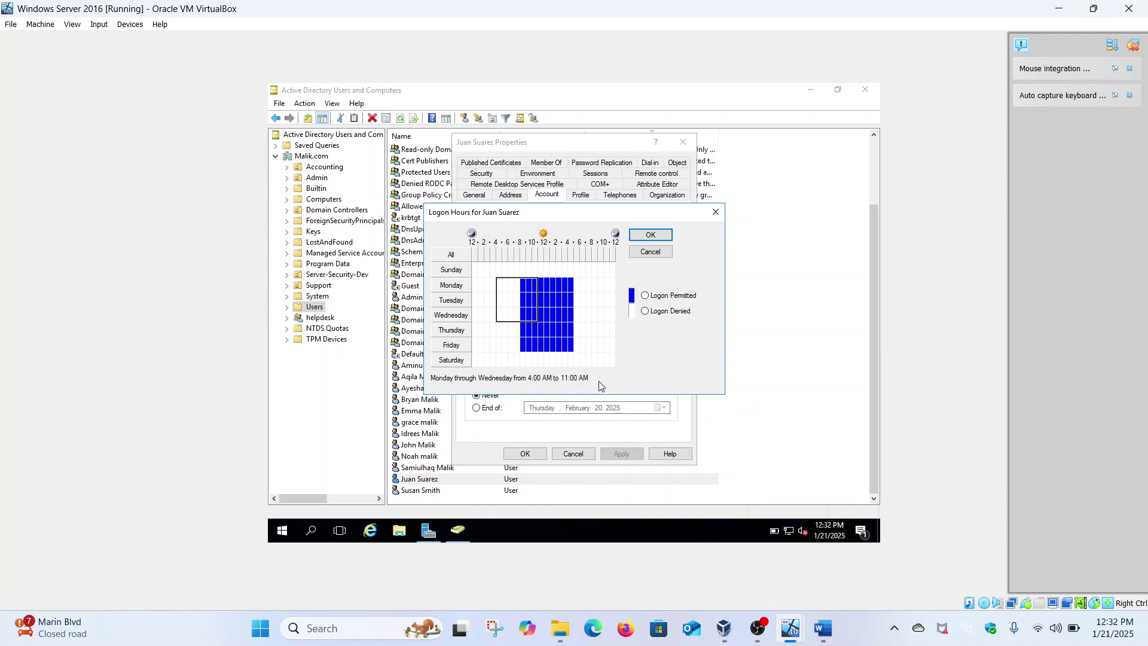
pyautogui.click(645, 312)
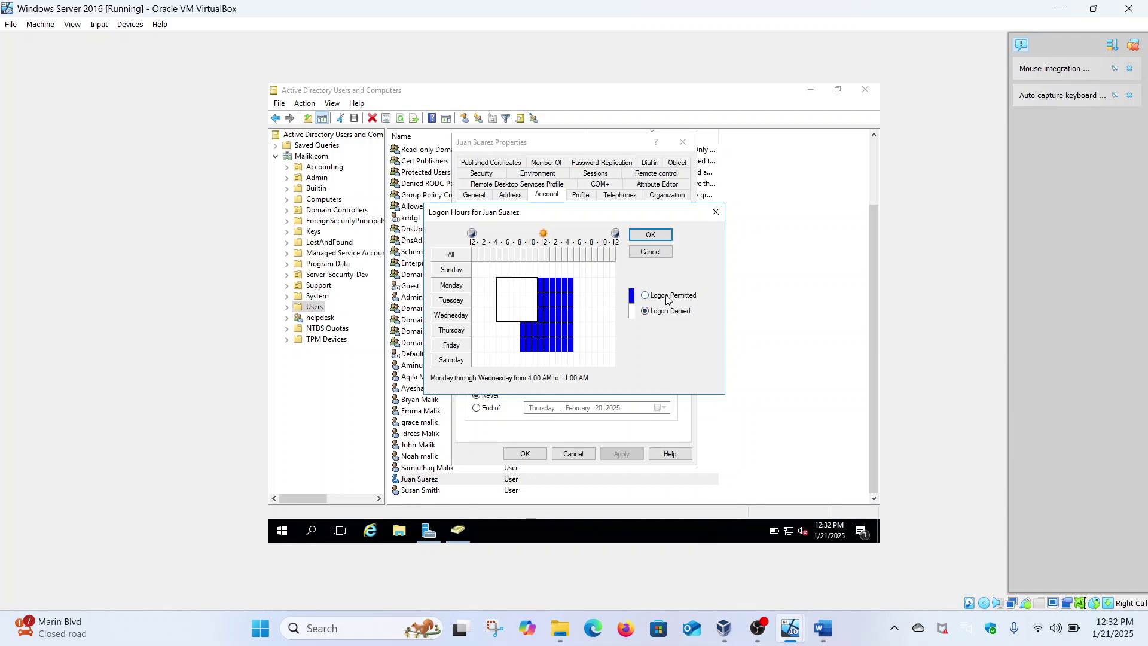
pyautogui.click(667, 300)
# Deny the stray blocks, permit only Monday–Friday 4–10 AM, and save the user's properties.
pyautogui.click(565, 315)
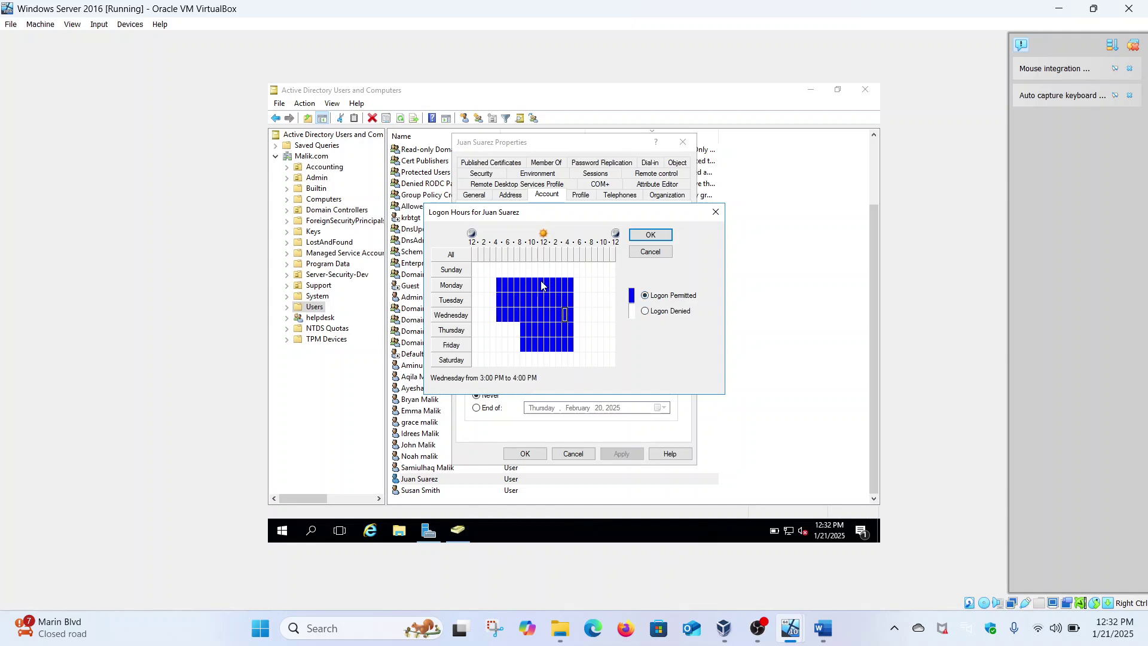
pyautogui.moveTo(499, 280); pyautogui.dragTo(543, 318)
pyautogui.click(661, 316)
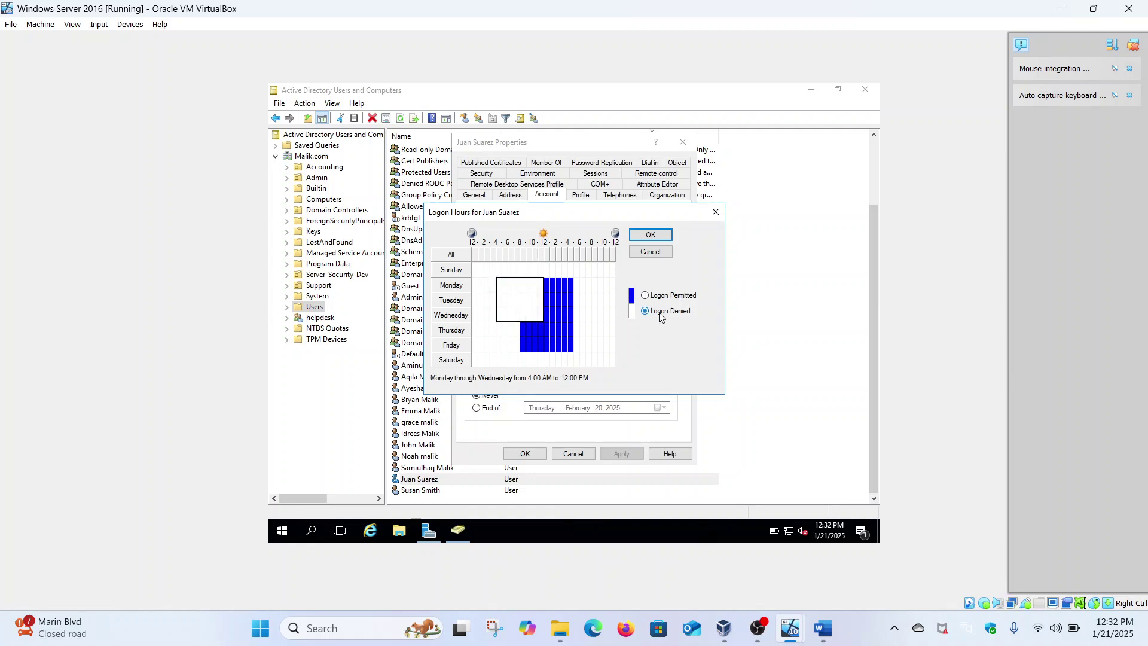
pyautogui.moveTo(546, 280); pyautogui.dragTo(573, 349)
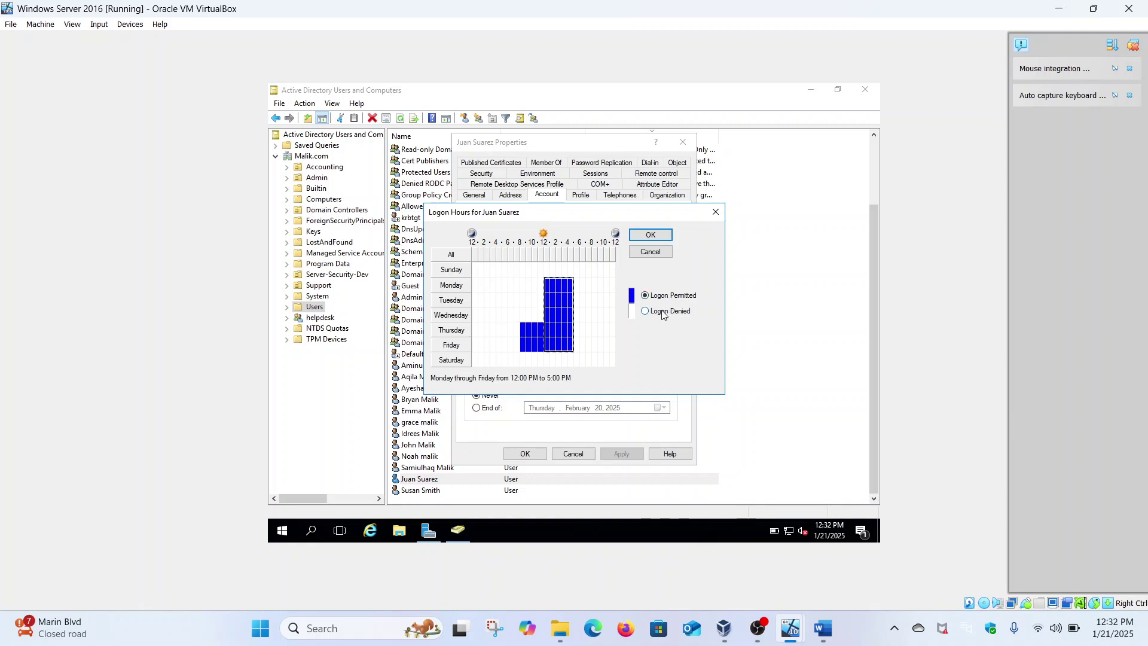
pyautogui.click(662, 311)
pyautogui.moveTo(522, 323); pyautogui.dragTo(549, 350)
pyautogui.click(670, 313)
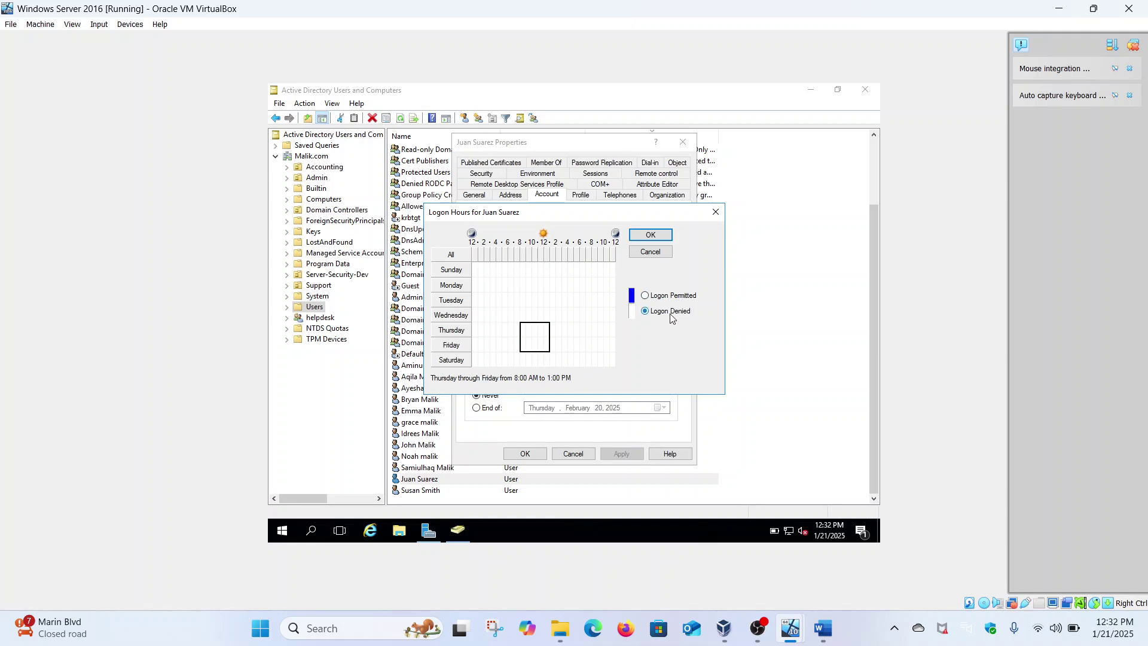
pyautogui.click(501, 284)
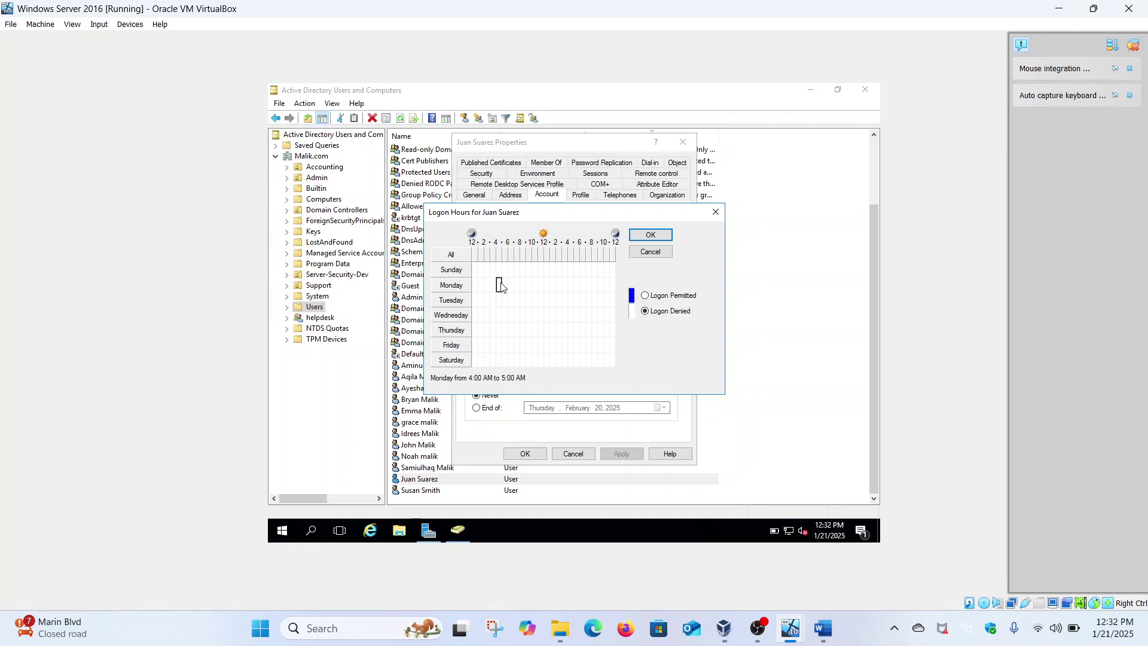
pyautogui.moveTo(501, 285); pyautogui.dragTo(531, 345)
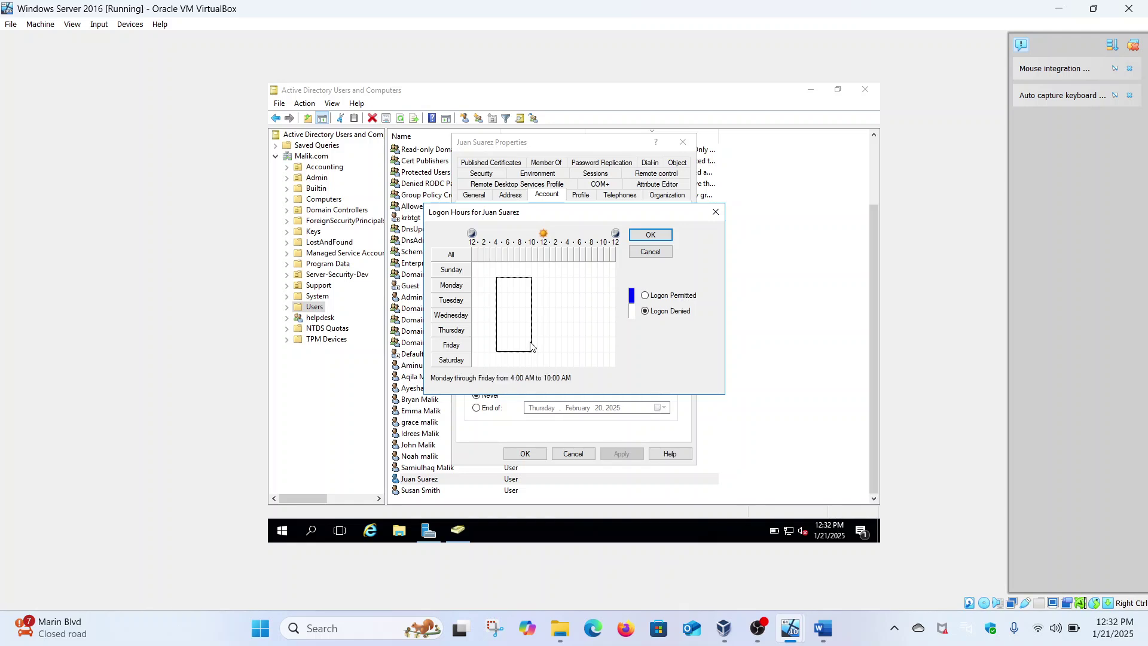
pyautogui.click(660, 294)
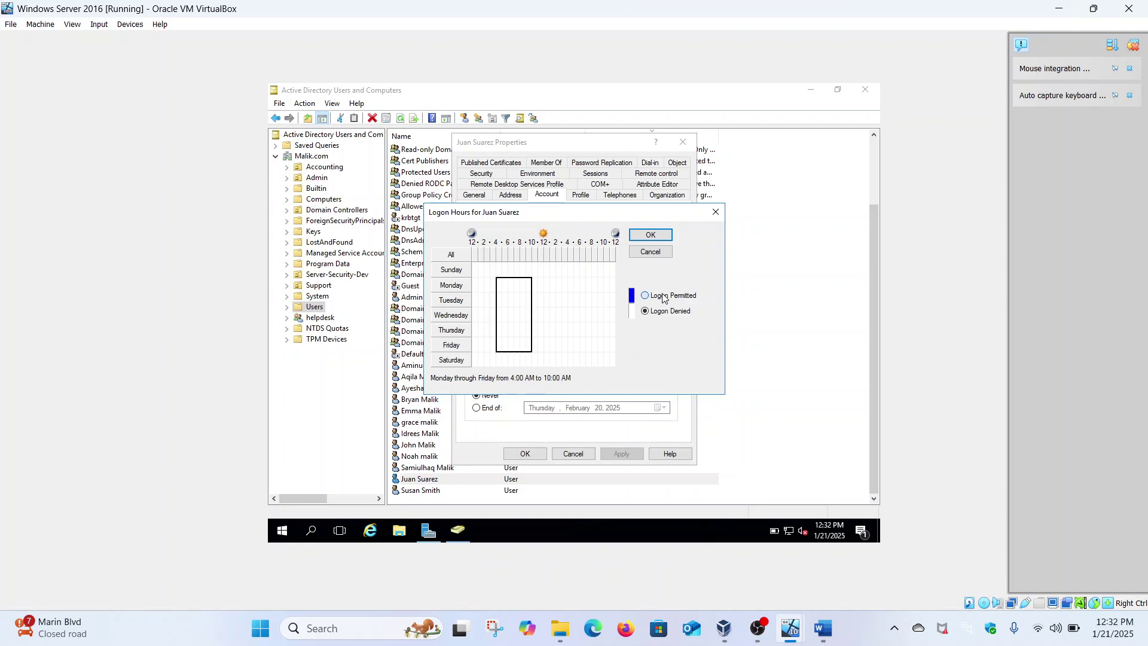
pyautogui.click(662, 236)
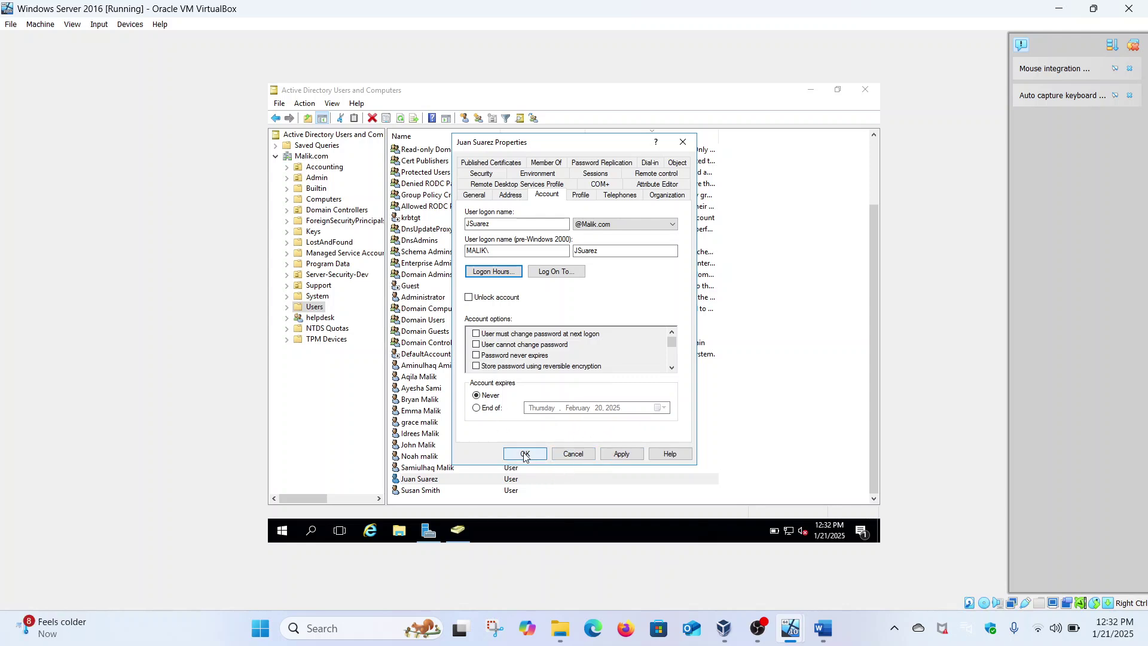
pyautogui.click(617, 454)
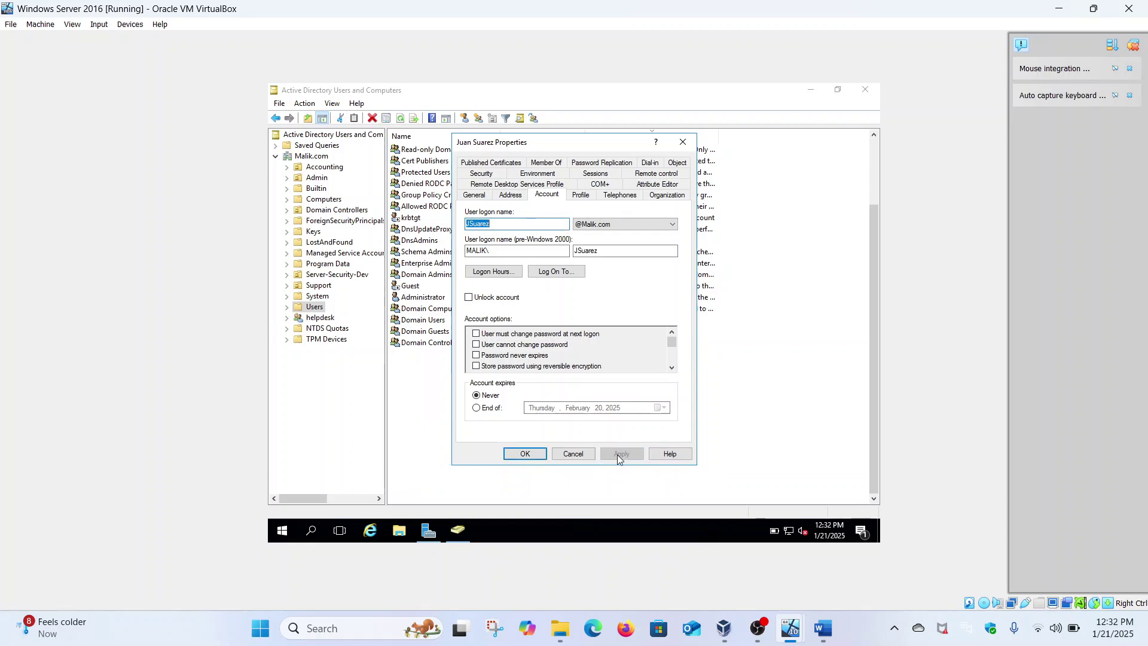
pyautogui.click(525, 454)
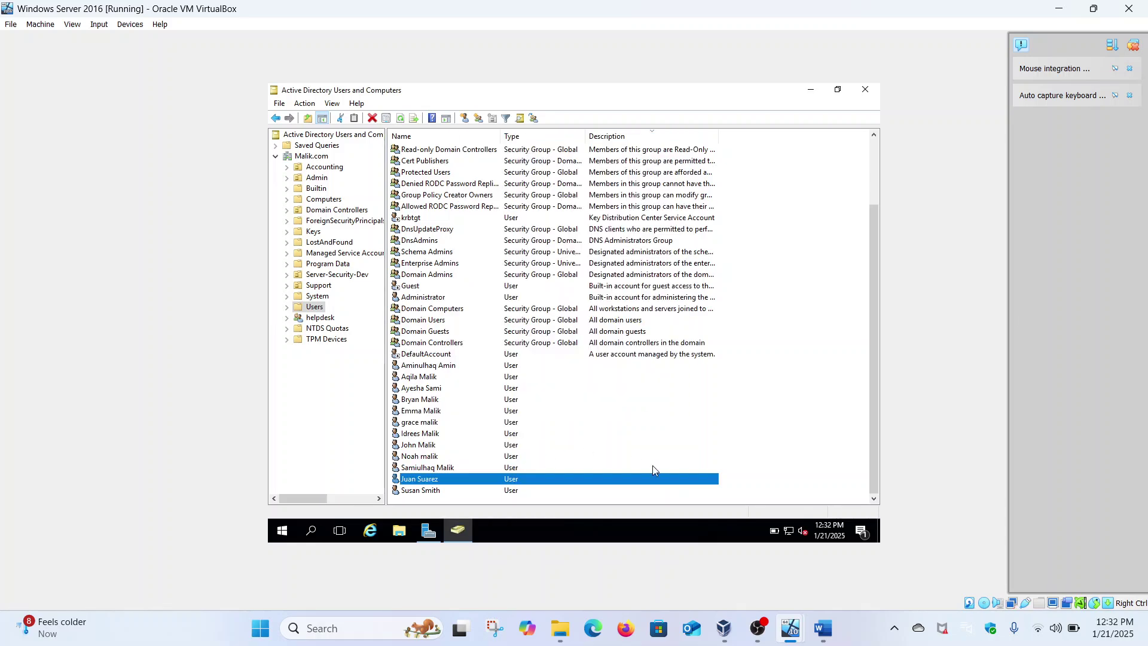
# On the Windows 11 client, close the Edge welcome prompt and open the Start menu.
pyautogui.moveTo(787, 613)
pyautogui.click(742, 556)
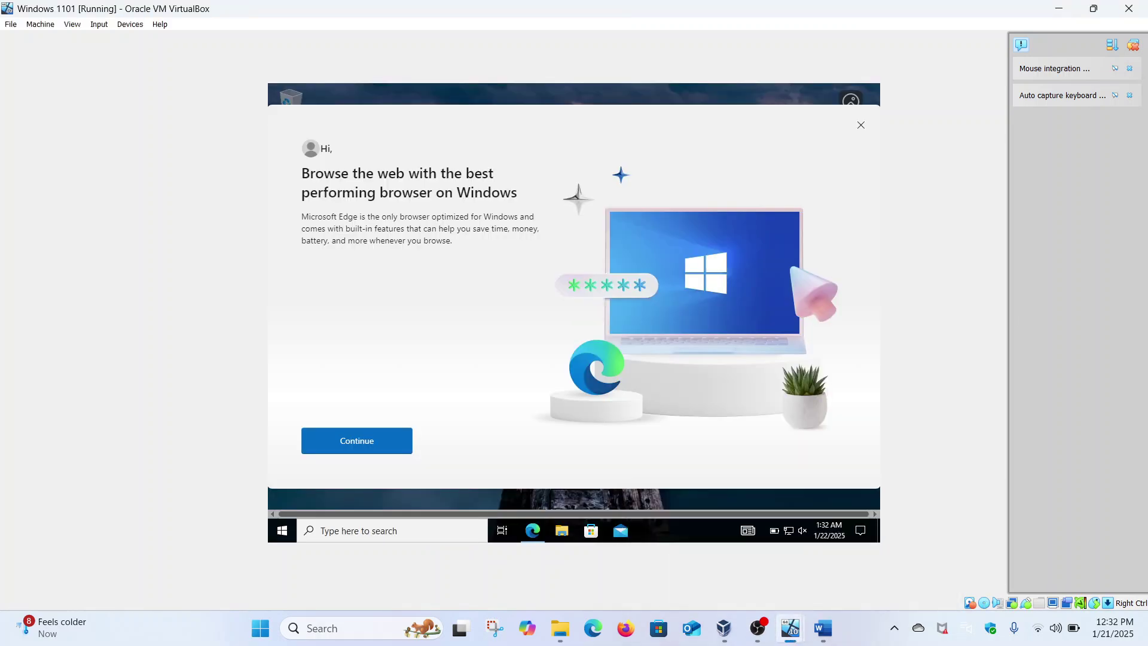
pyautogui.click(863, 126)
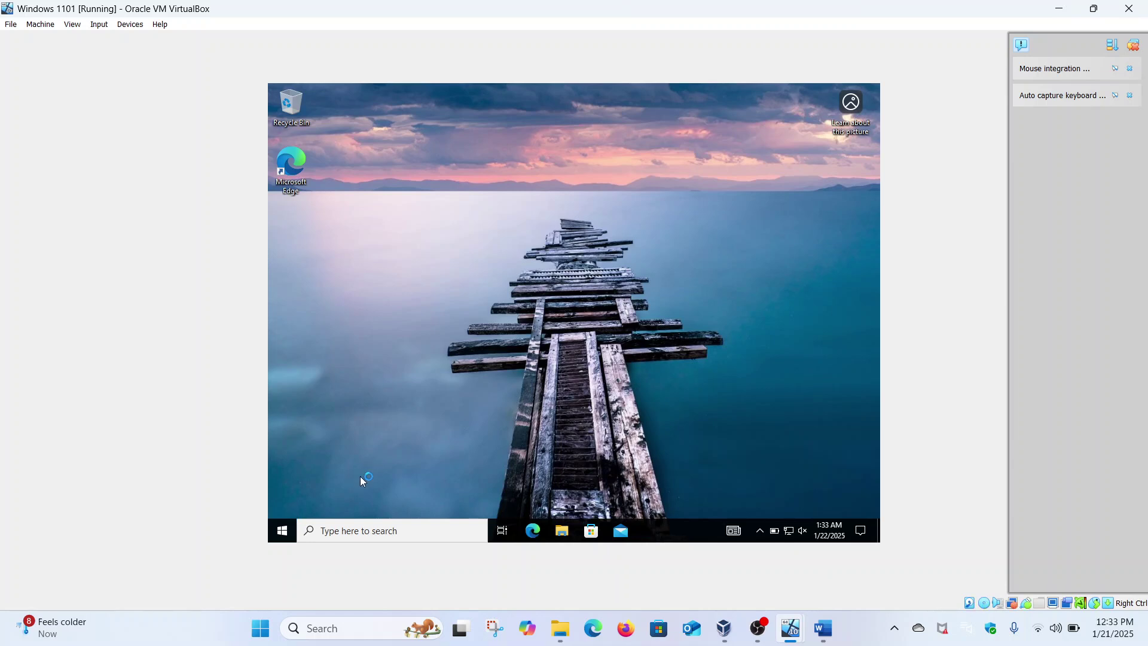
pyautogui.click(284, 532)
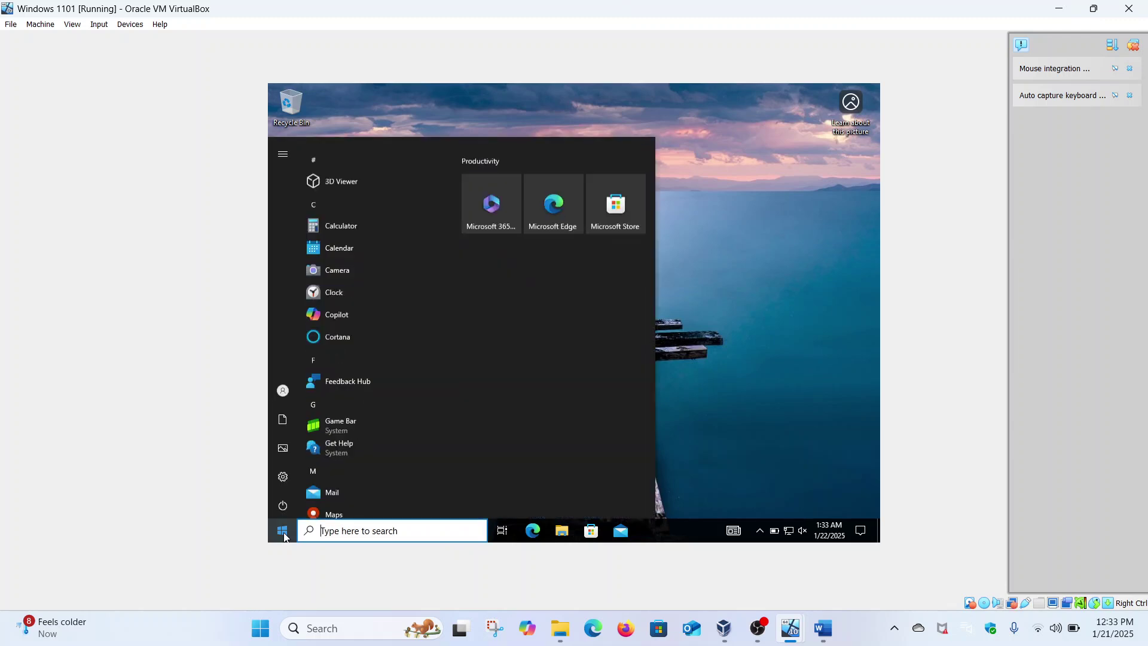
# Sign out the current user and get back to the Other user sign-in prompt.
pyautogui.click(284, 391)
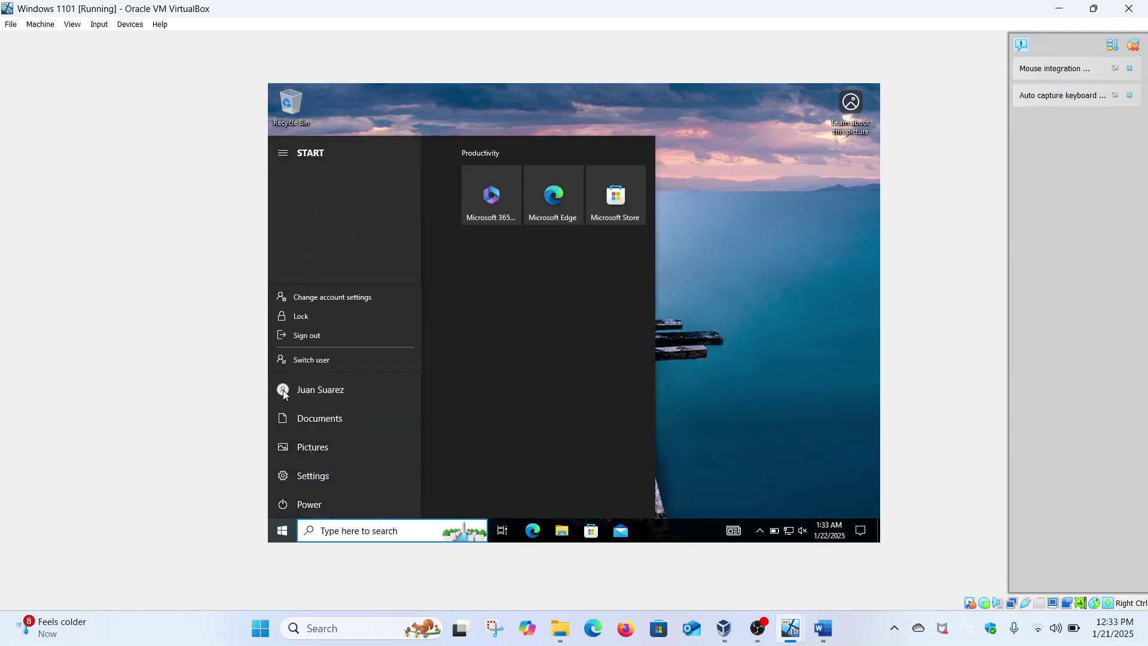
pyautogui.click(307, 336)
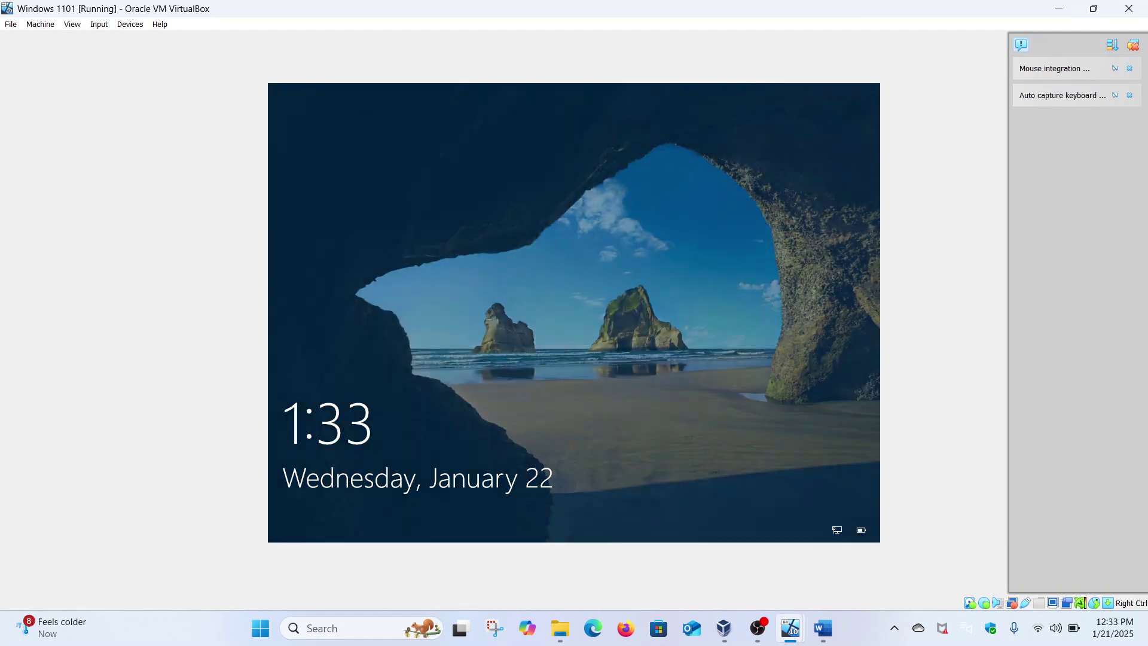
pyautogui.click(399, 339)
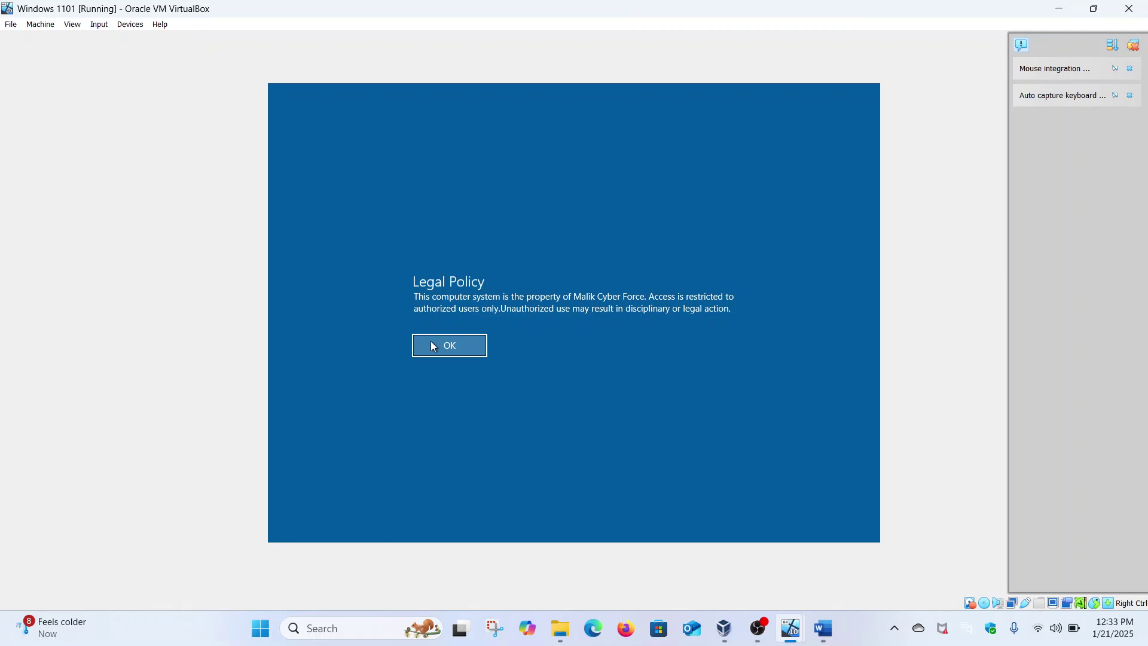
pyautogui.click(464, 352)
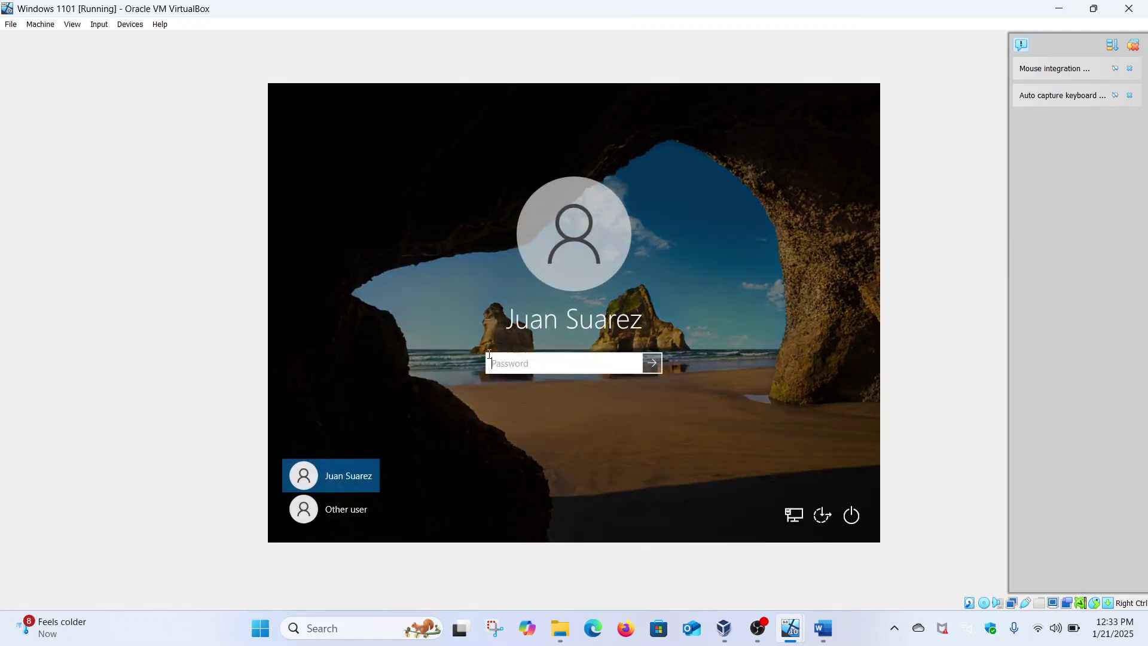
pyautogui.click(343, 500)
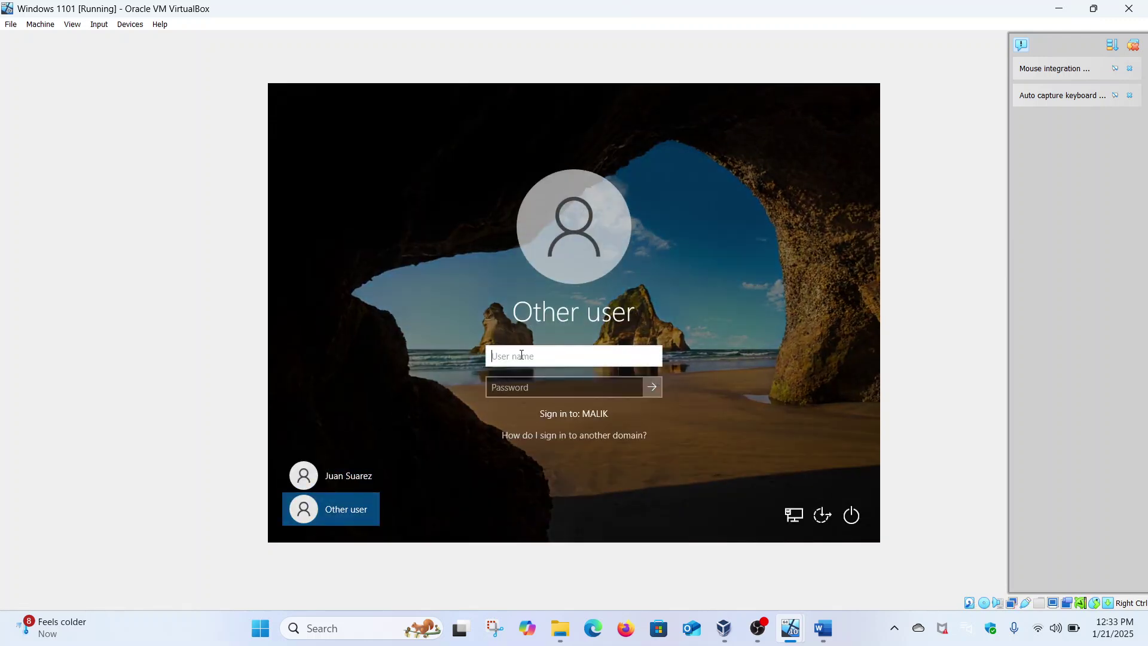
# Attempt sign-in as the restricted user, dismiss the logon-time error, and return to the server.
pyautogui.click(536, 389)
pyautogui.write('p********')
pyautogui.press('Return')
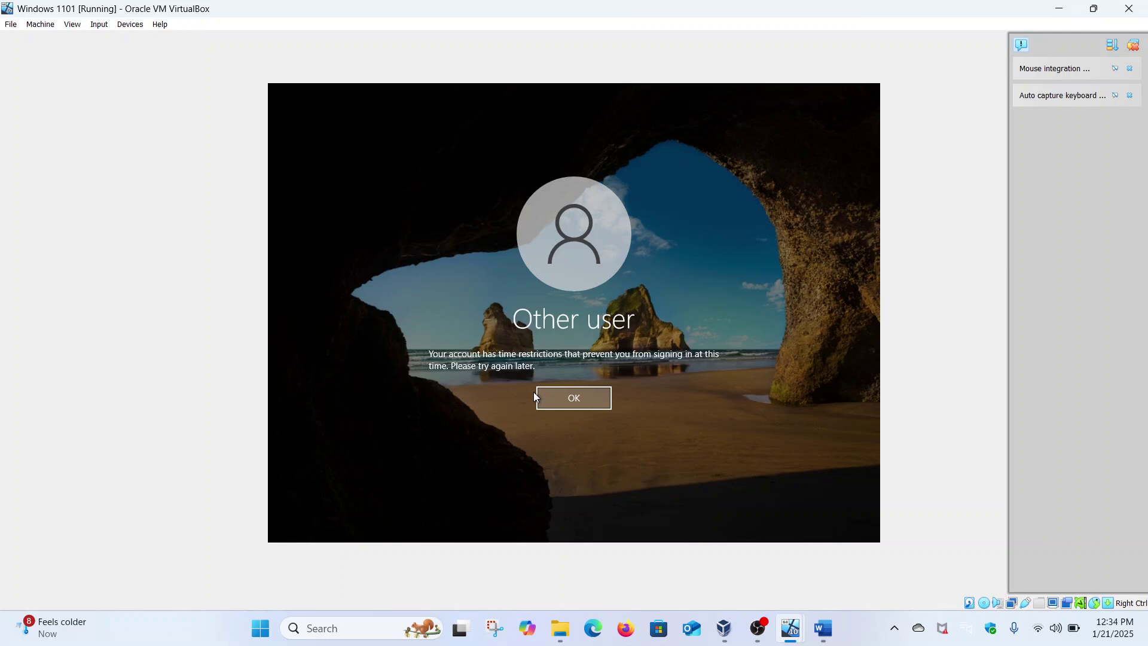
pyautogui.click(579, 405)
pyautogui.moveTo(792, 626)
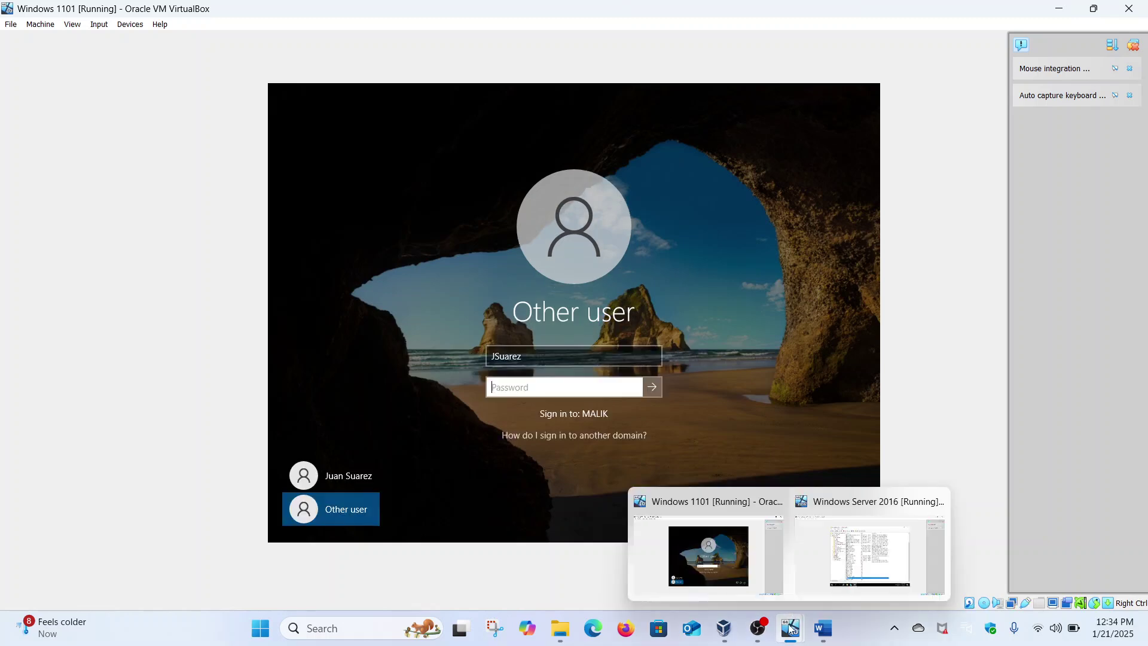
pyautogui.click(806, 567)
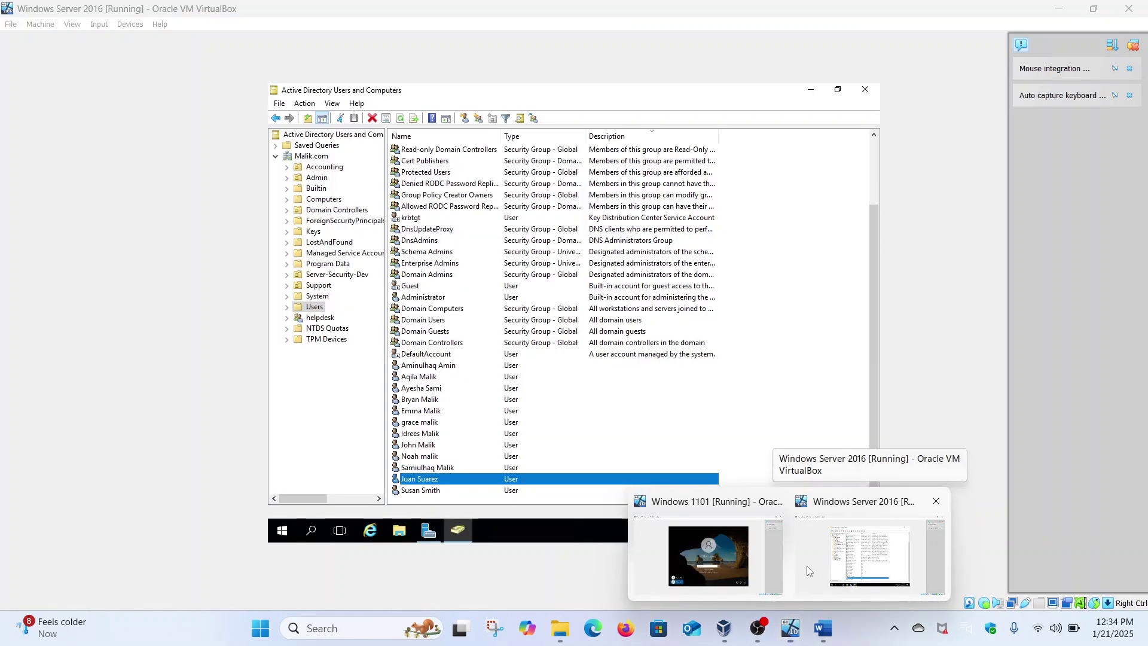
# Open the user's Account tab and set Account expires to an End of date.
pyautogui.rightClick(441, 483)
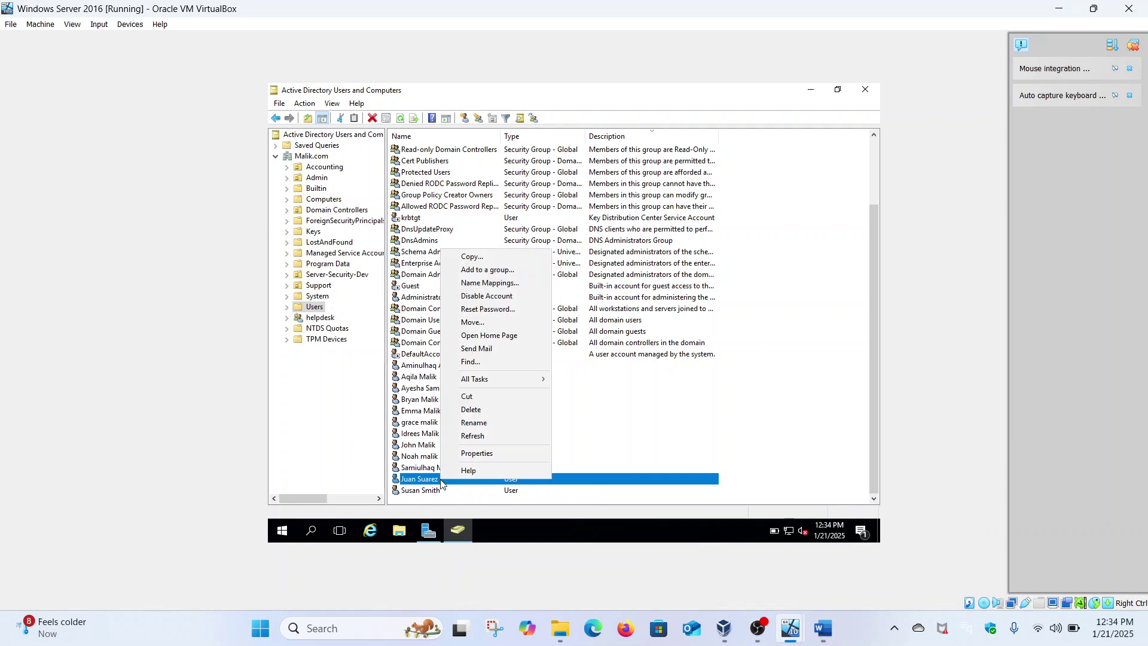
pyautogui.click(476, 454)
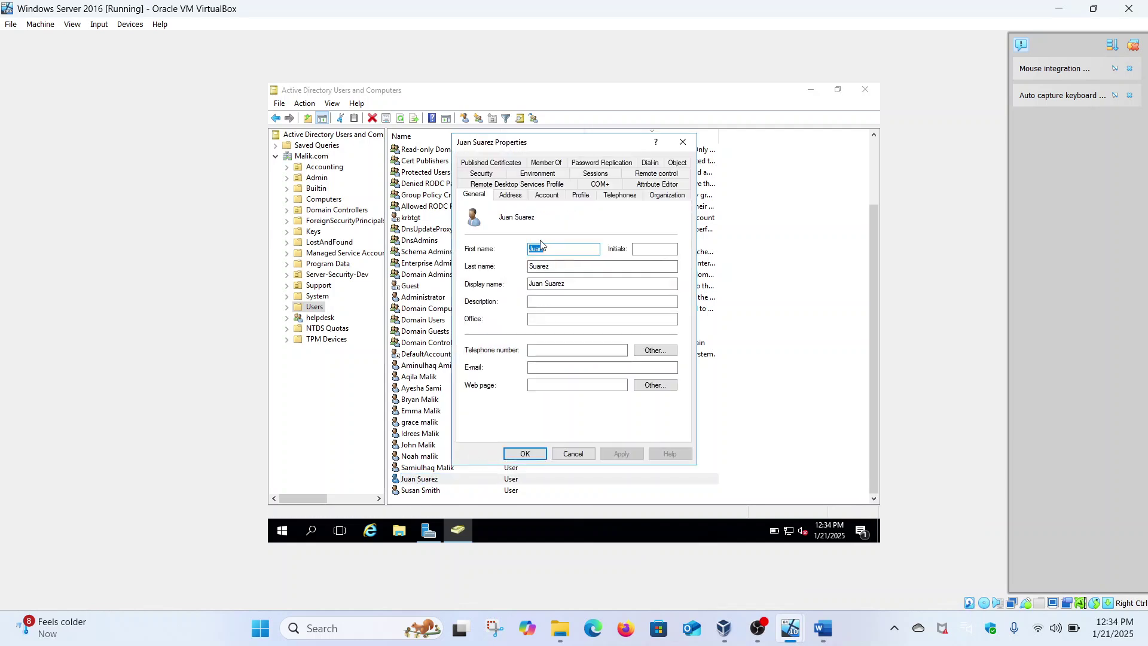
pyautogui.click(547, 196)
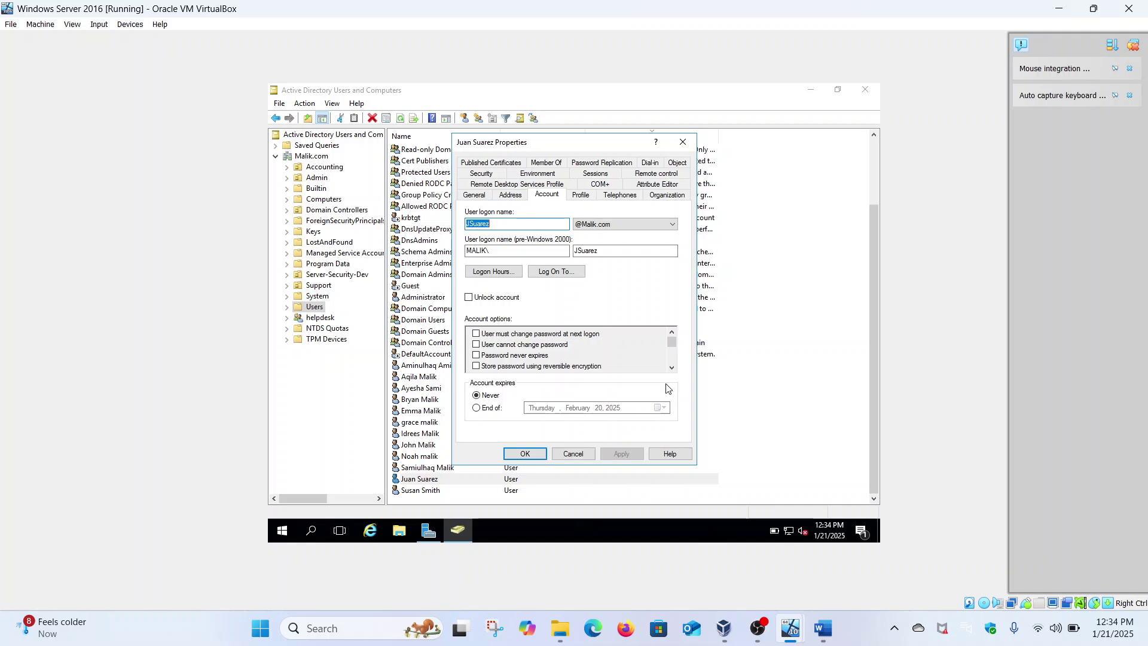
pyautogui.click(496, 412)
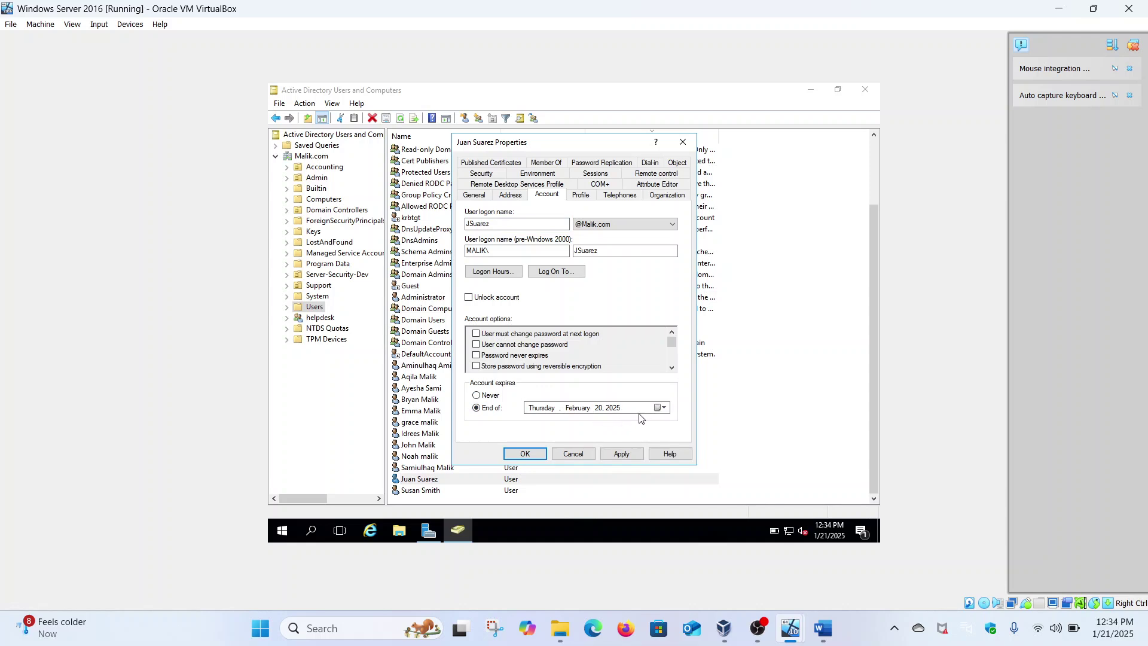
# Pick December 31, 2025 as the expiry date, then apply and close the properties.
pyautogui.click(664, 408)
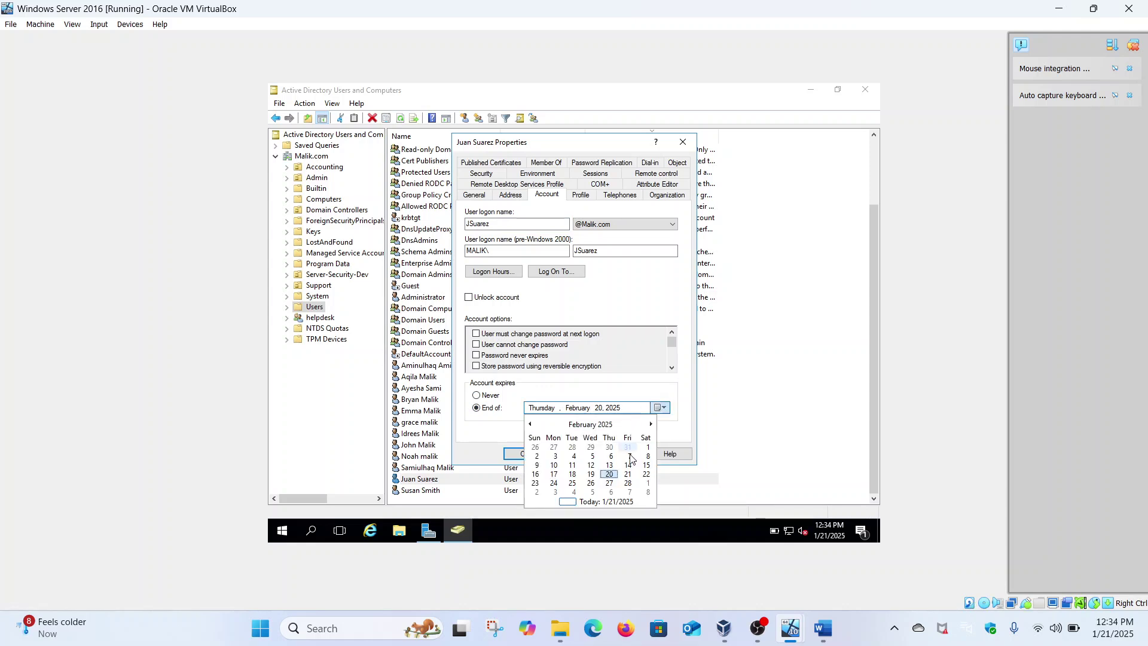
pyautogui.click(649, 424)
pyautogui.click(649, 424)
pyautogui.click(649, 425)
pyautogui.click(648, 425)
pyautogui.click(649, 424)
pyautogui.click(649, 425)
pyautogui.click(649, 425)
pyautogui.click(649, 425)
pyautogui.click(649, 425)
pyautogui.click(649, 425)
pyautogui.click(649, 425)
pyautogui.click(649, 424)
pyautogui.click(649, 424)
pyautogui.click(532, 427)
pyautogui.click(532, 427)
pyautogui.click(532, 427)
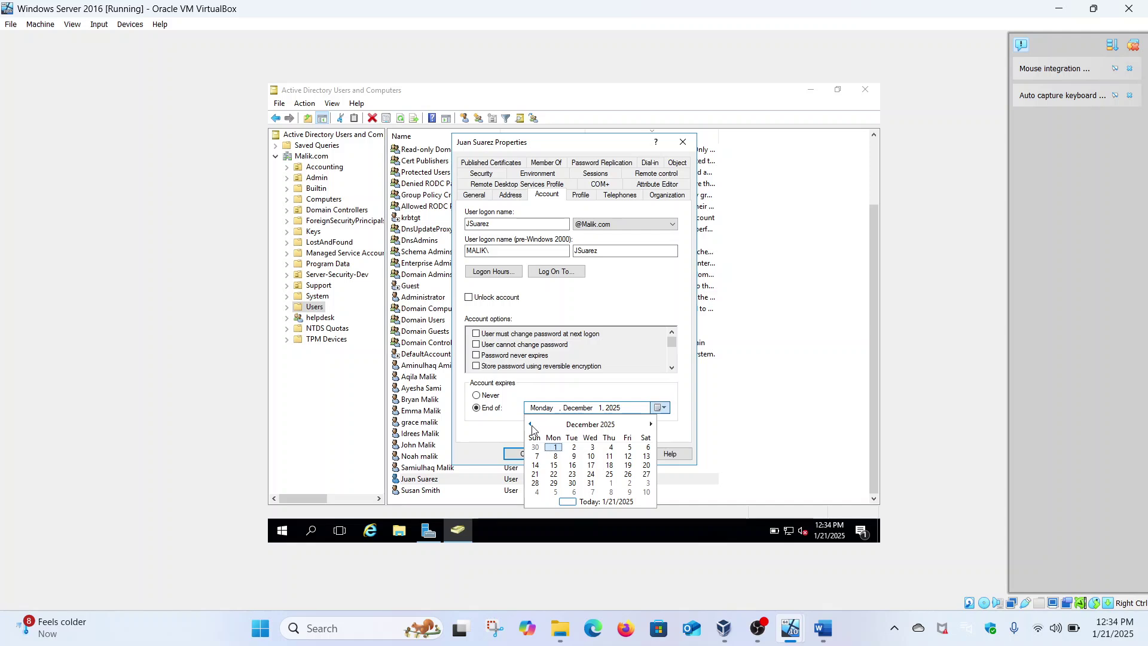
pyautogui.click(592, 484)
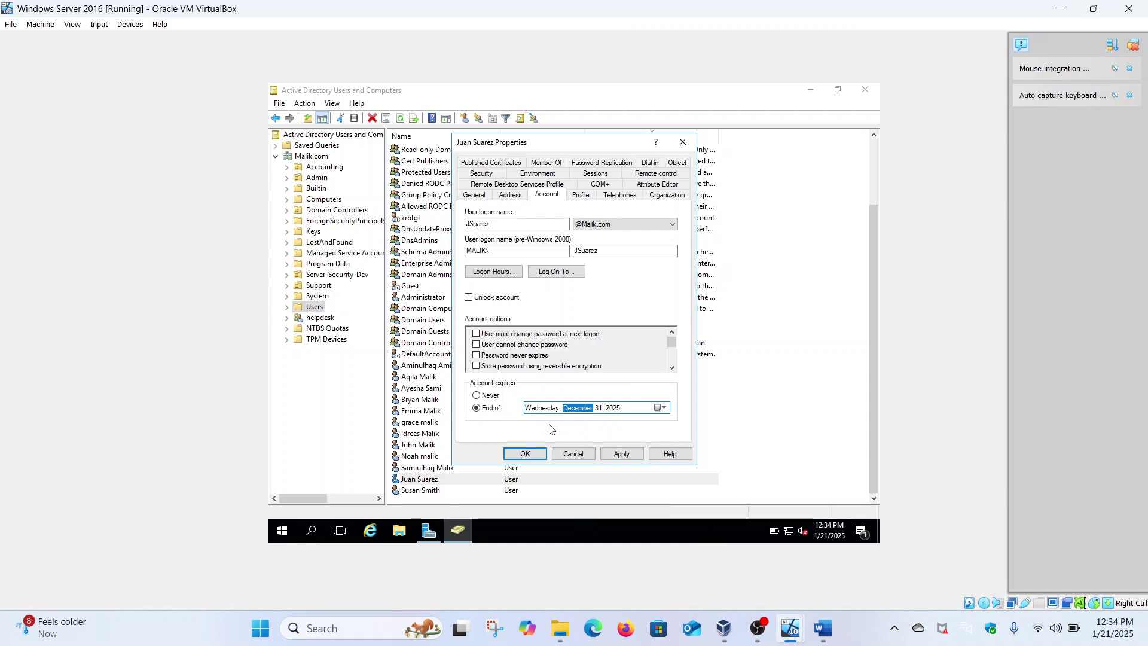
pyautogui.click(619, 450)
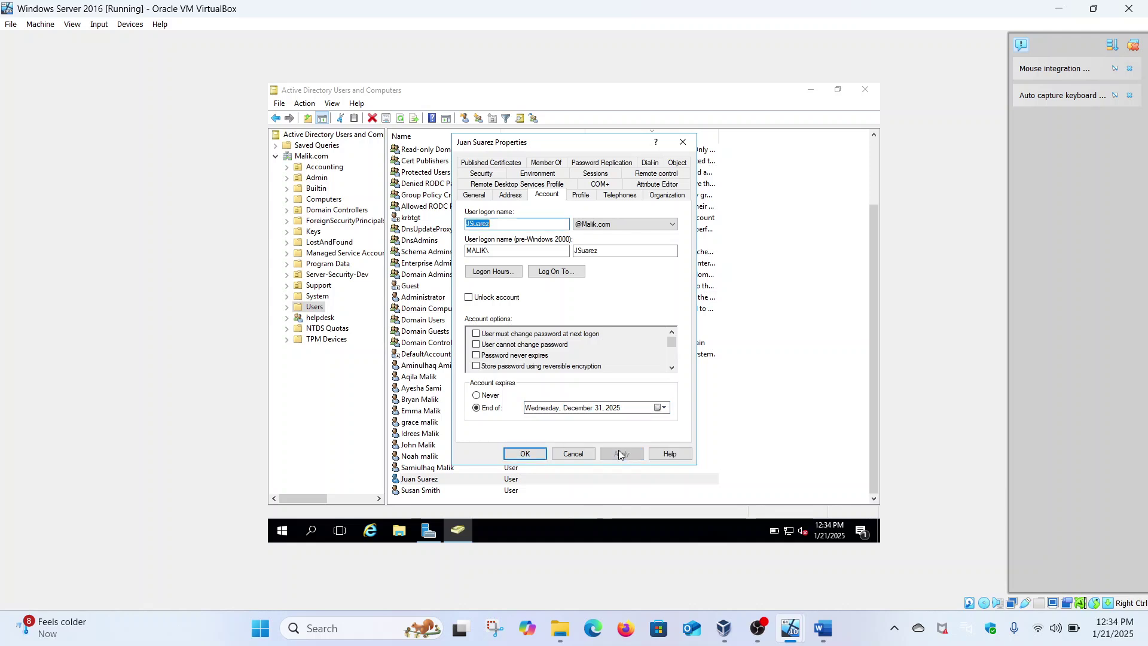
pyautogui.click(526, 454)
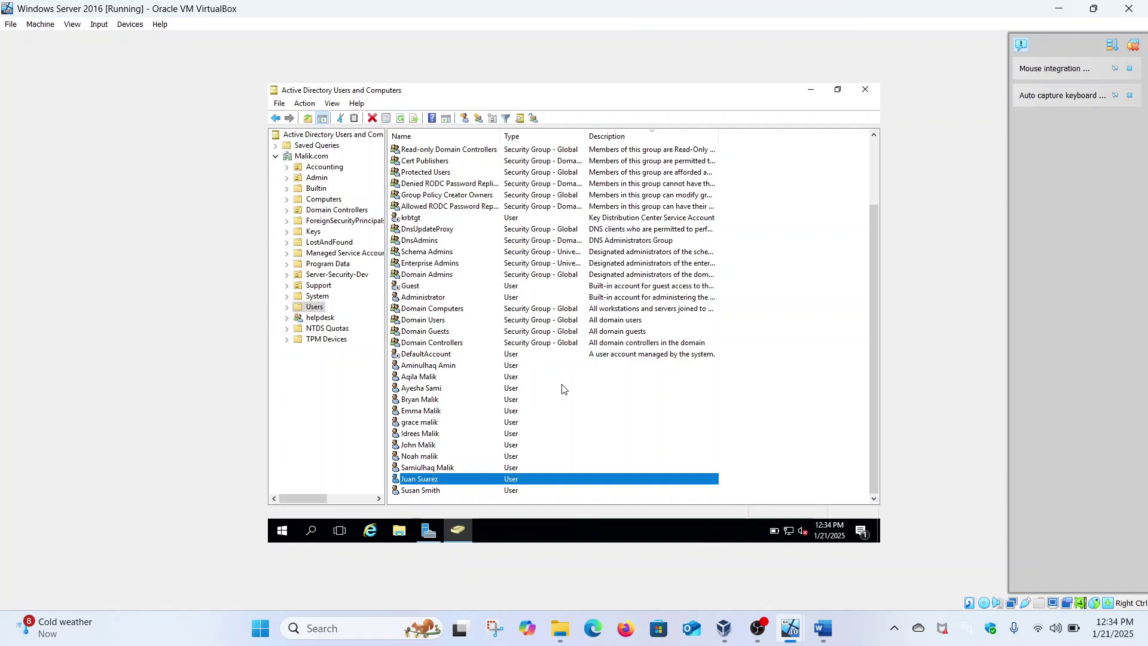
# For the last user, deny all logon hours and permit only Monday–Friday 4–11 AM.
pyautogui.rightClick(428, 490)
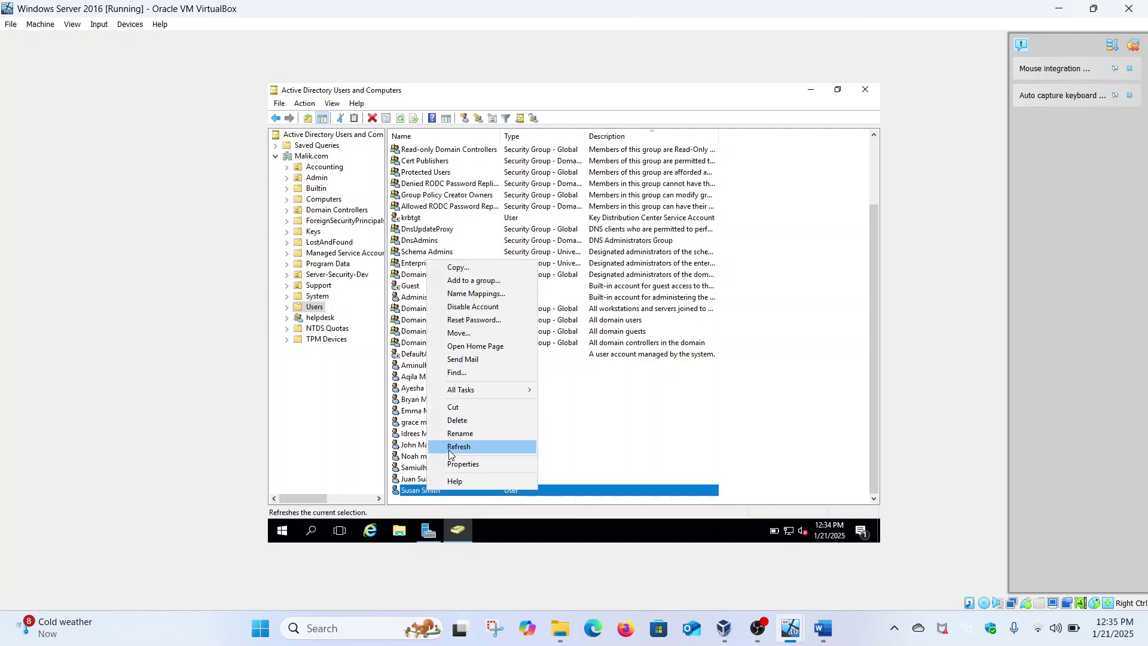
pyautogui.click(461, 464)
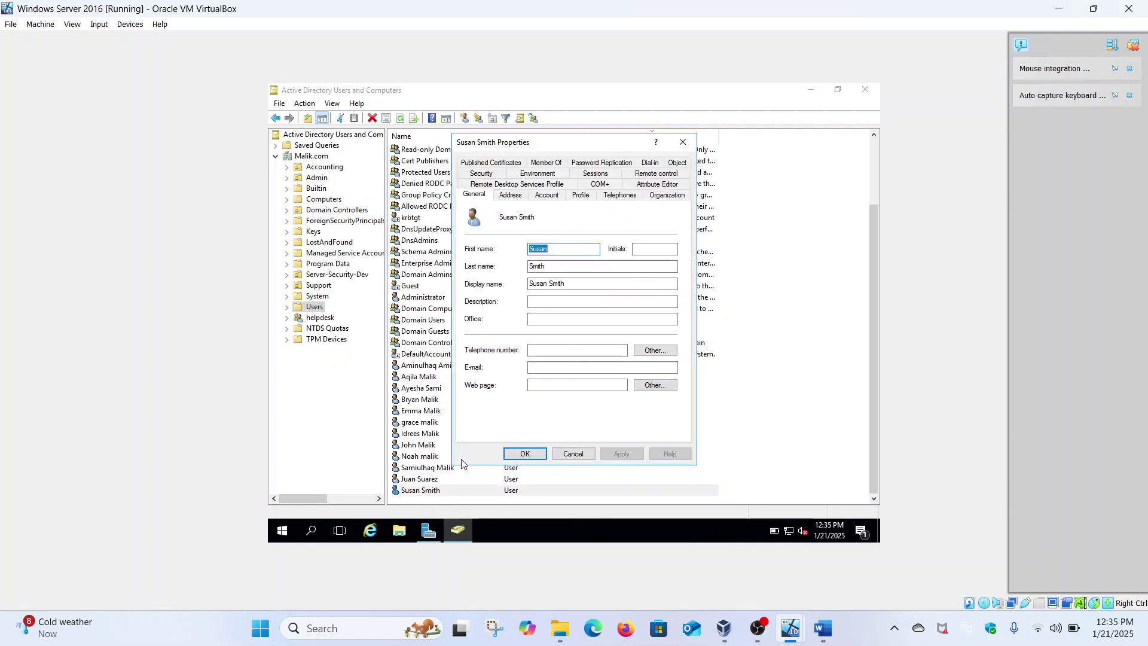
pyautogui.click(547, 195)
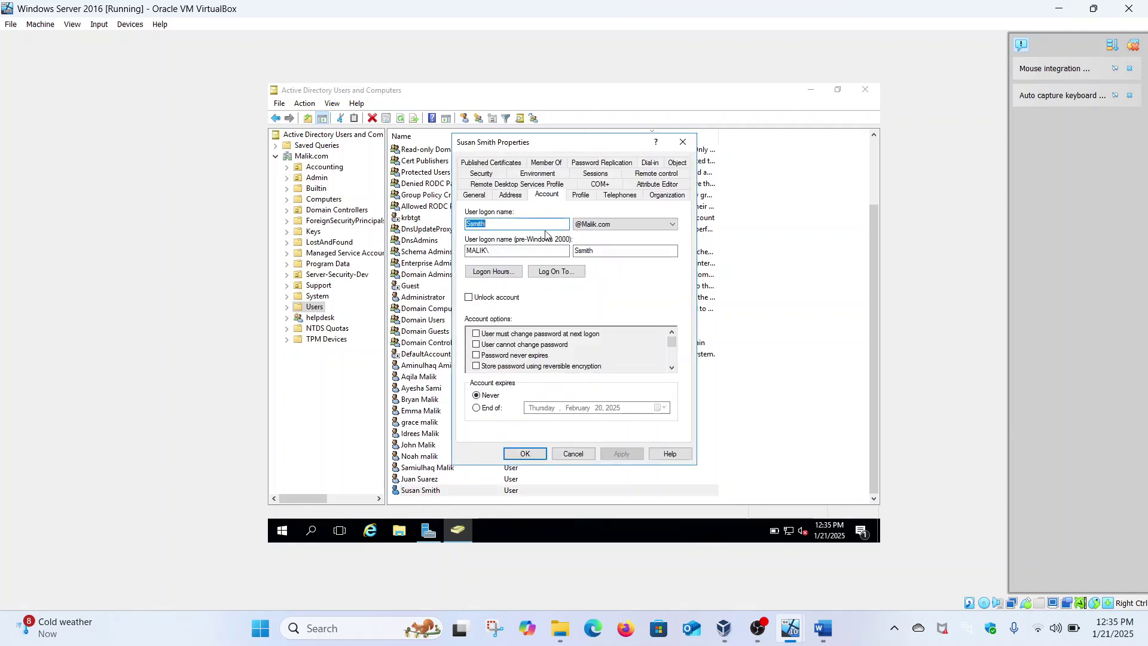
pyautogui.click(505, 271)
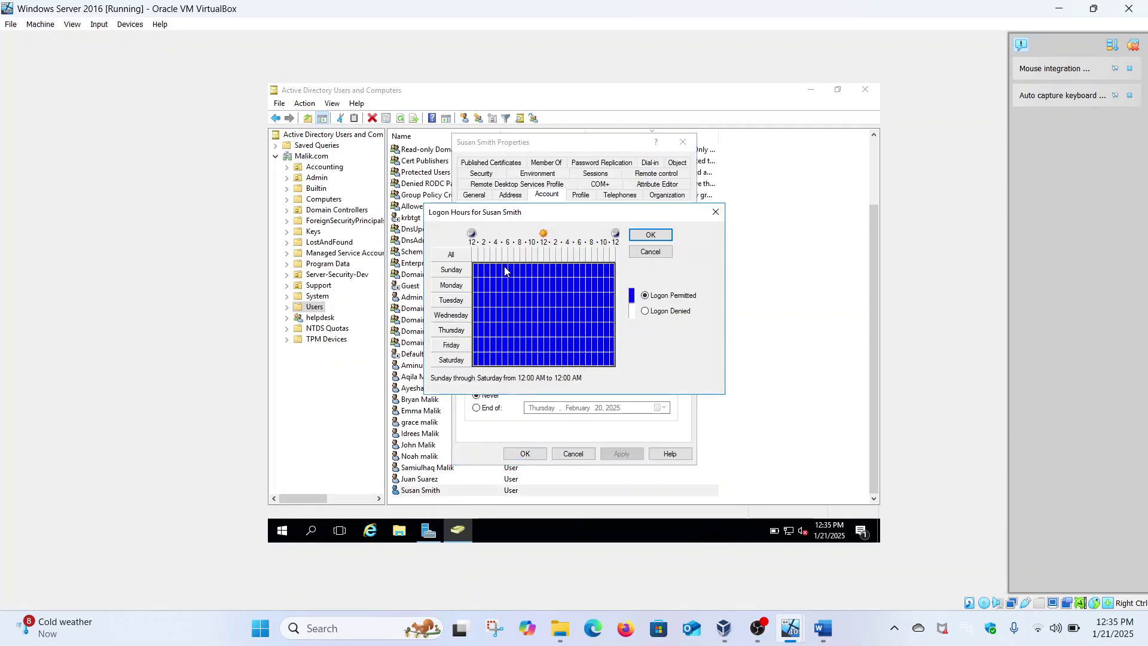
pyautogui.click(644, 311)
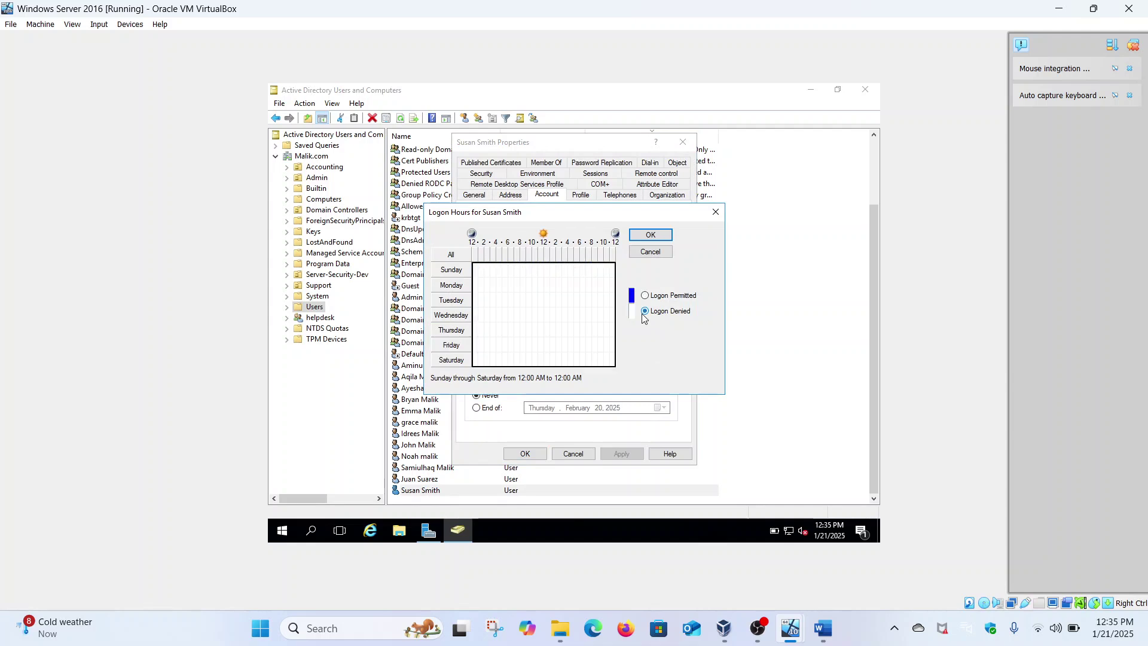
pyautogui.click(502, 283)
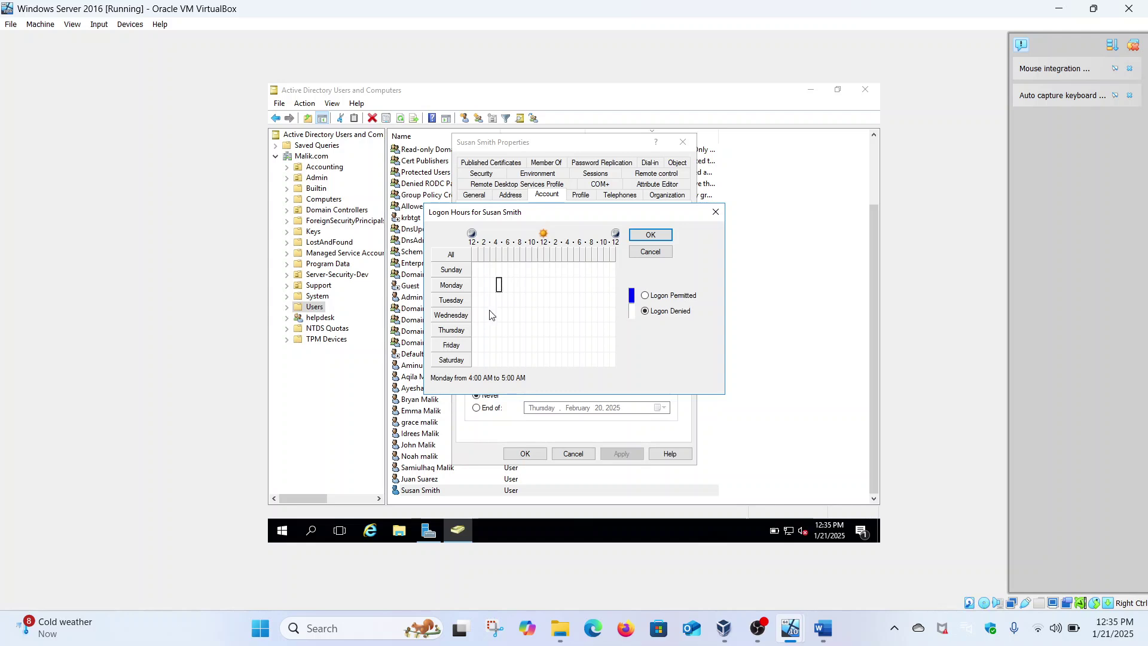
pyautogui.moveTo(501, 292); pyautogui.dragTo(506, 357)
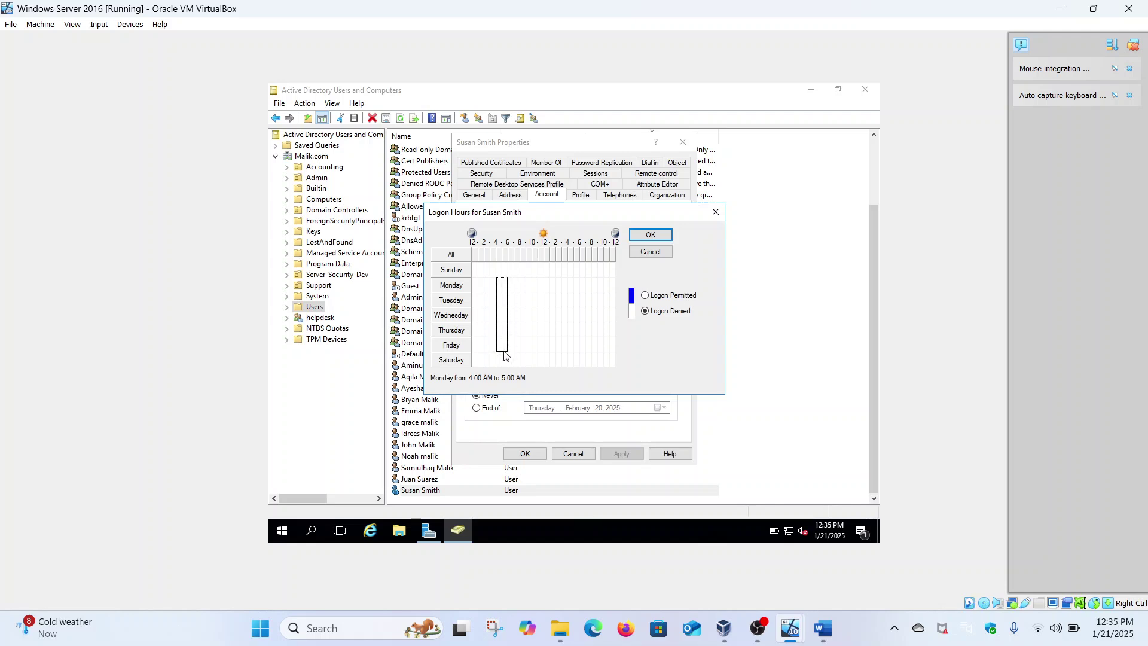
pyautogui.moveTo(504, 354); pyautogui.dragTo(536, 352)
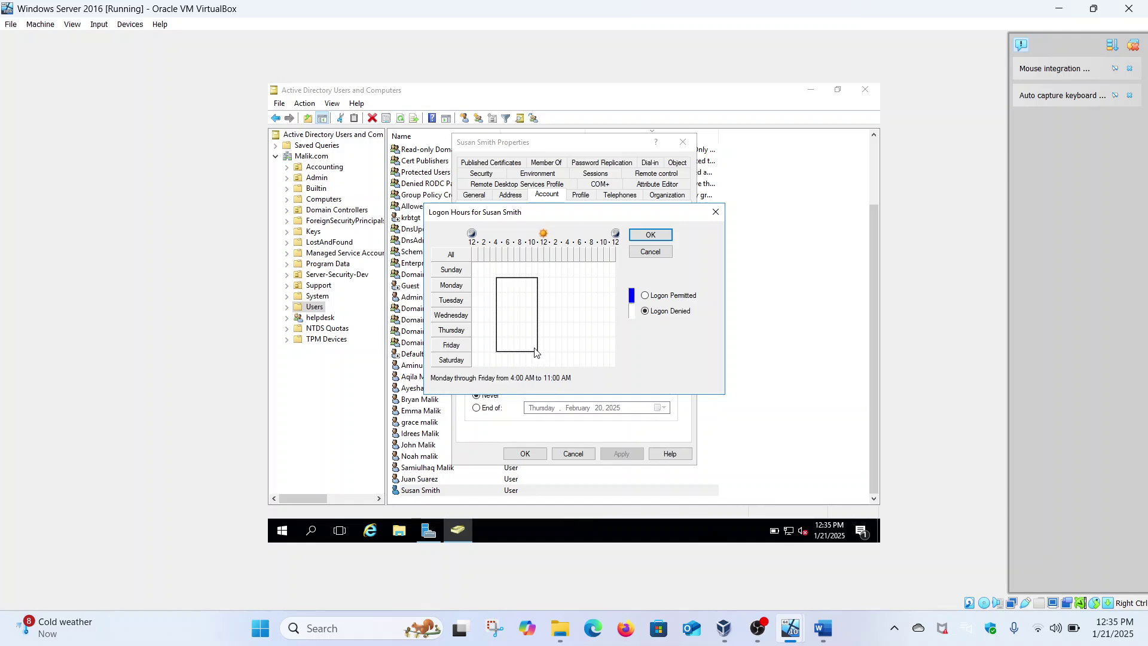
pyautogui.click(658, 296)
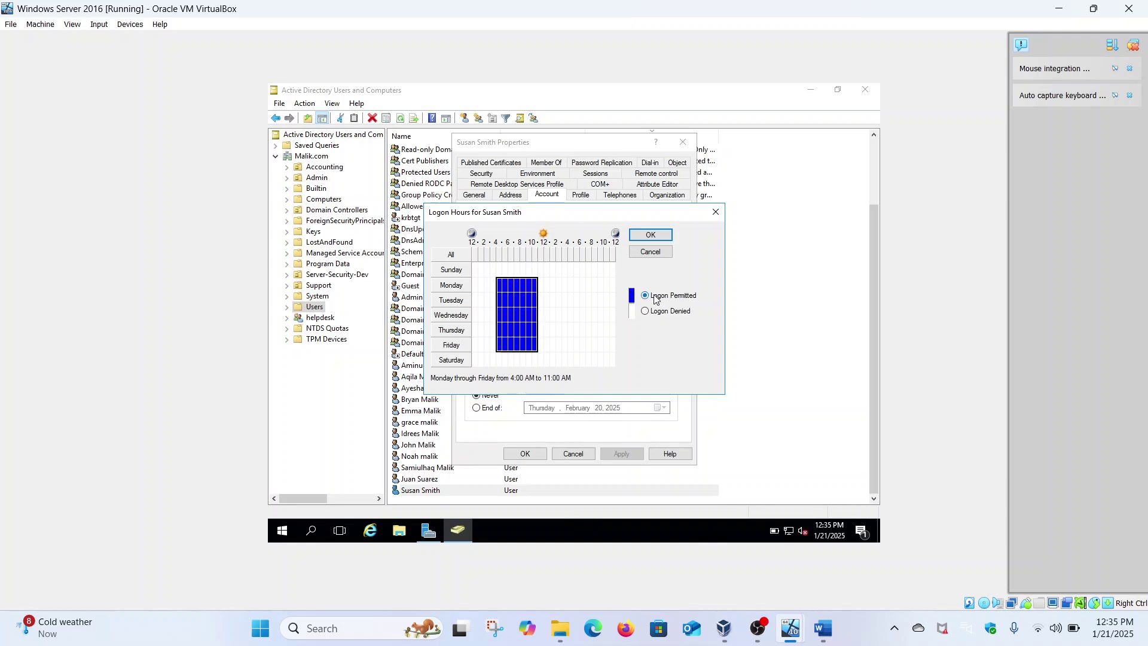
pyautogui.click(652, 235)
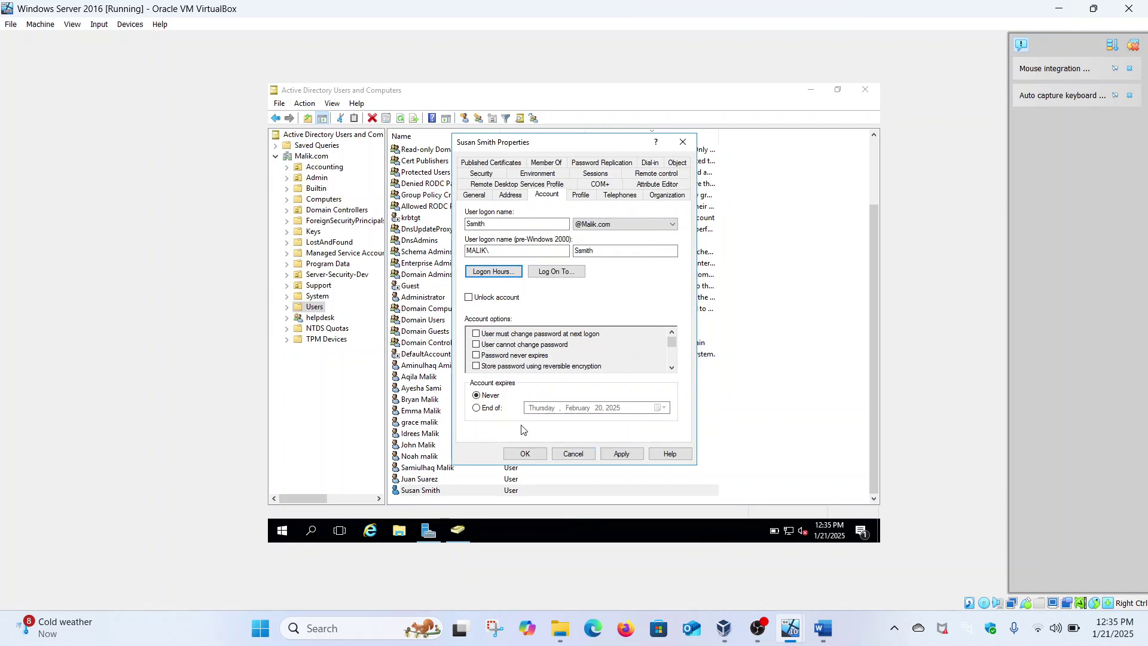
# Set Account expires to End of December 31, 2025, then apply and close the properties.
pyautogui.click(499, 408)
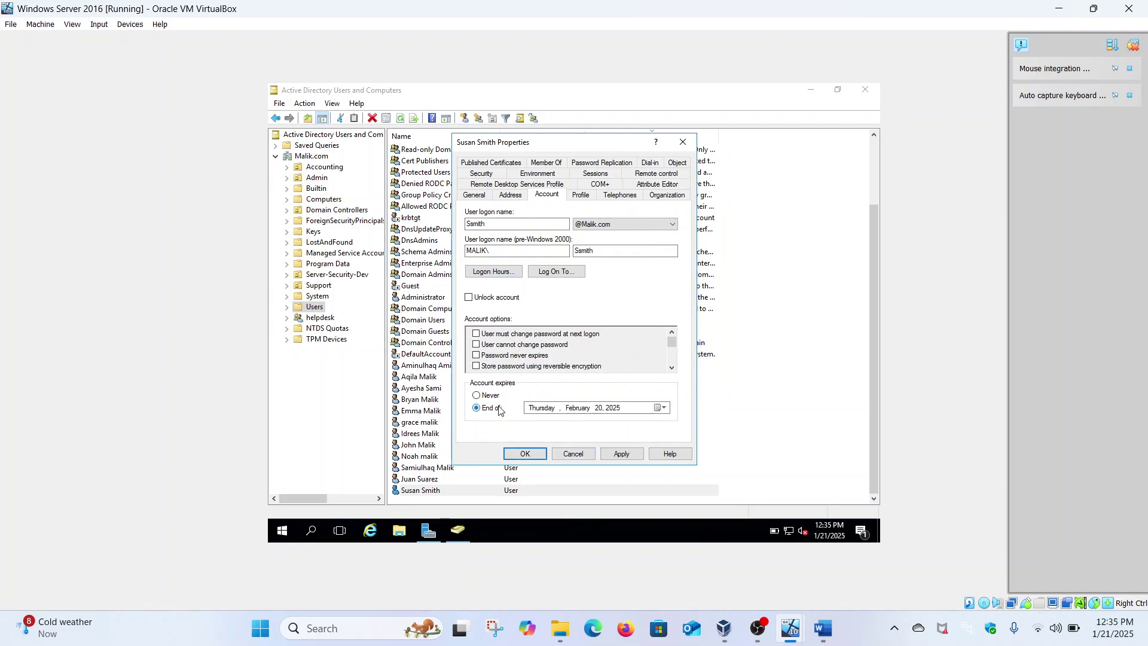
pyautogui.click(661, 409)
pyautogui.click(651, 424)
pyautogui.click(651, 424)
pyautogui.click(651, 424)
pyautogui.click(652, 424)
pyautogui.click(651, 424)
pyautogui.click(651, 424)
pyautogui.click(651, 424)
pyautogui.click(651, 424)
pyautogui.click(651, 424)
pyautogui.click(651, 424)
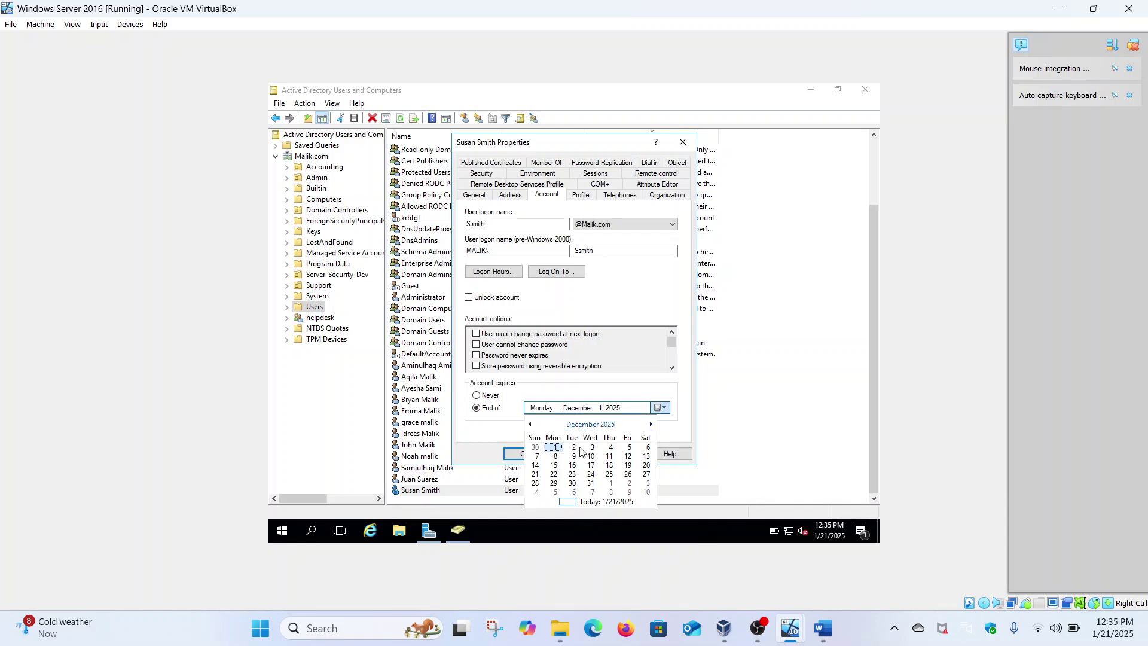
pyautogui.click(591, 484)
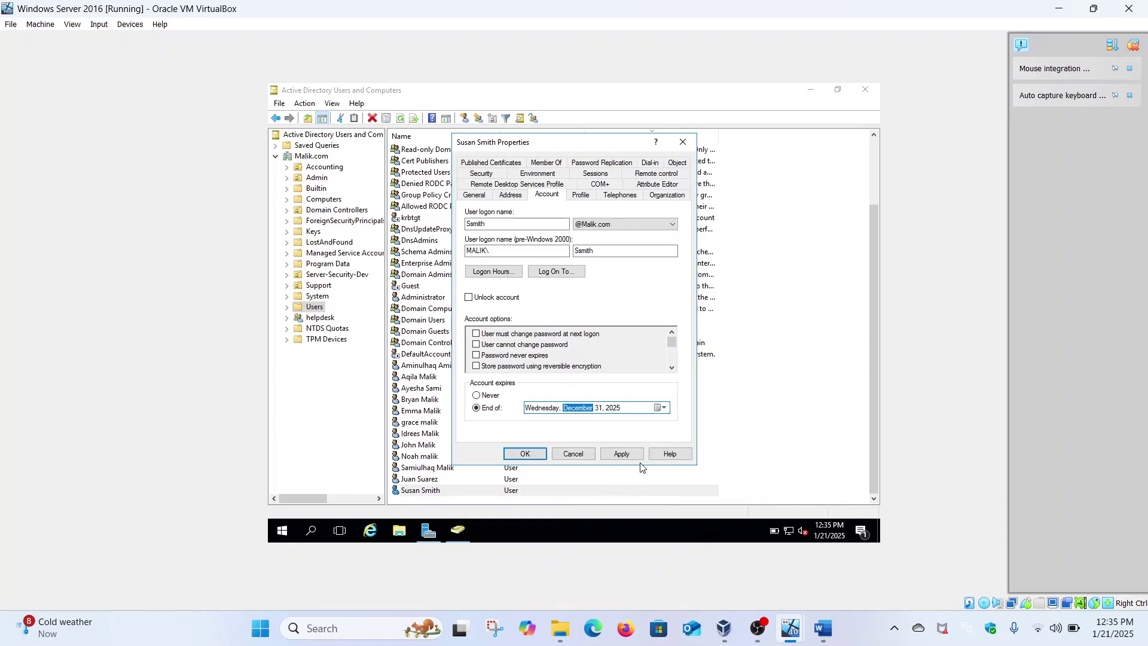
pyautogui.click(622, 456)
pyautogui.click(521, 456)
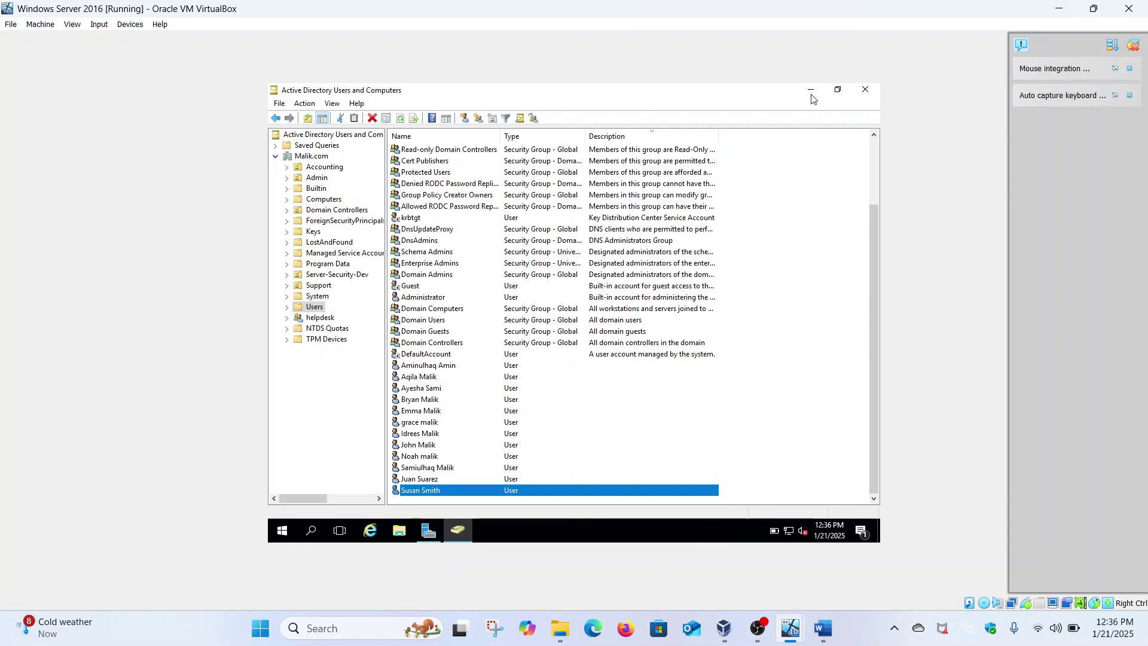
# Close ADUC, relaunch it from Server Manager's Tools menu, and select the Malik.com node.
pyautogui.click(865, 91)
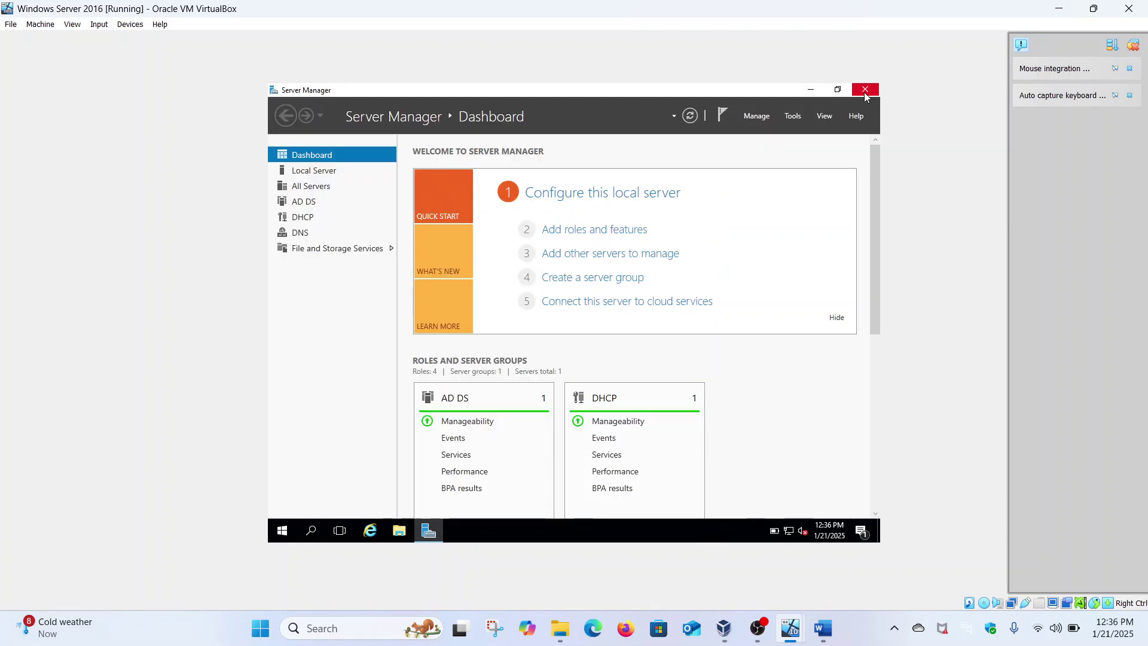
pyautogui.click(798, 116)
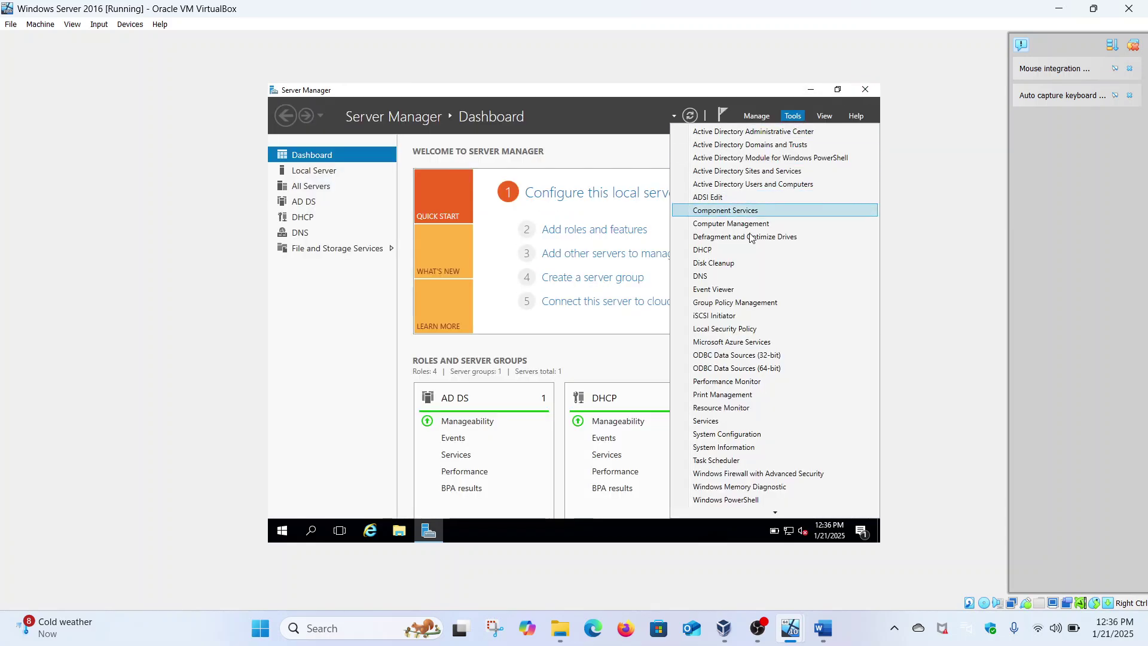
pyautogui.click(751, 185)
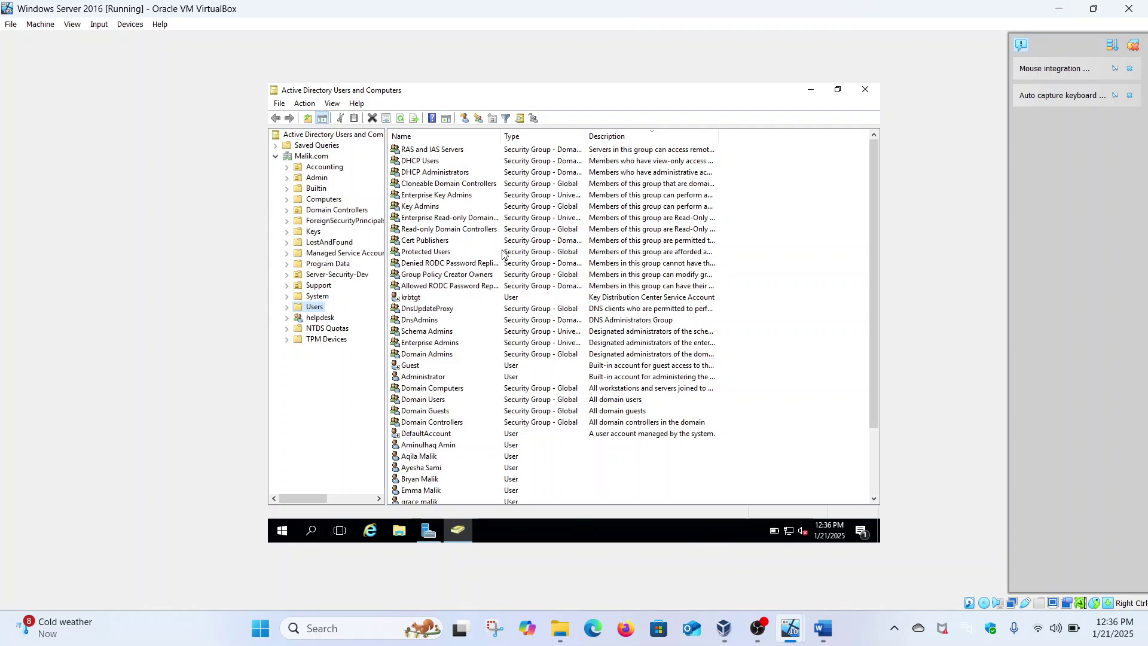
pyautogui.click(325, 157)
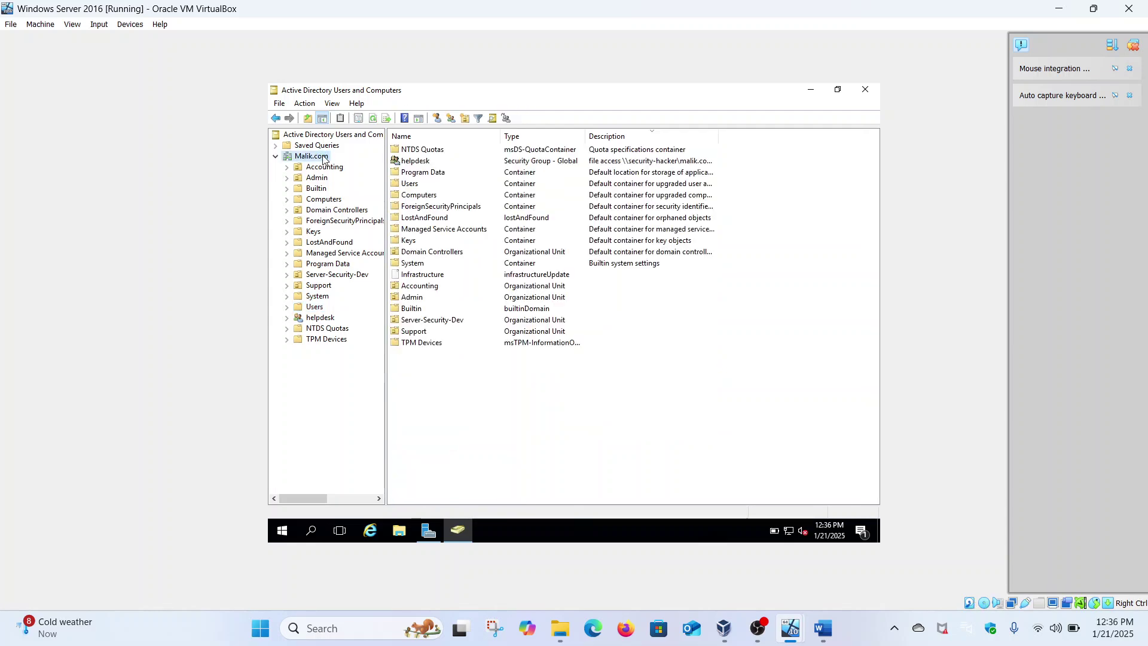
# Add an organizational unit named 'Accountant' directly beneath the Malik.com domain.
pyautogui.rightClick(324, 157)
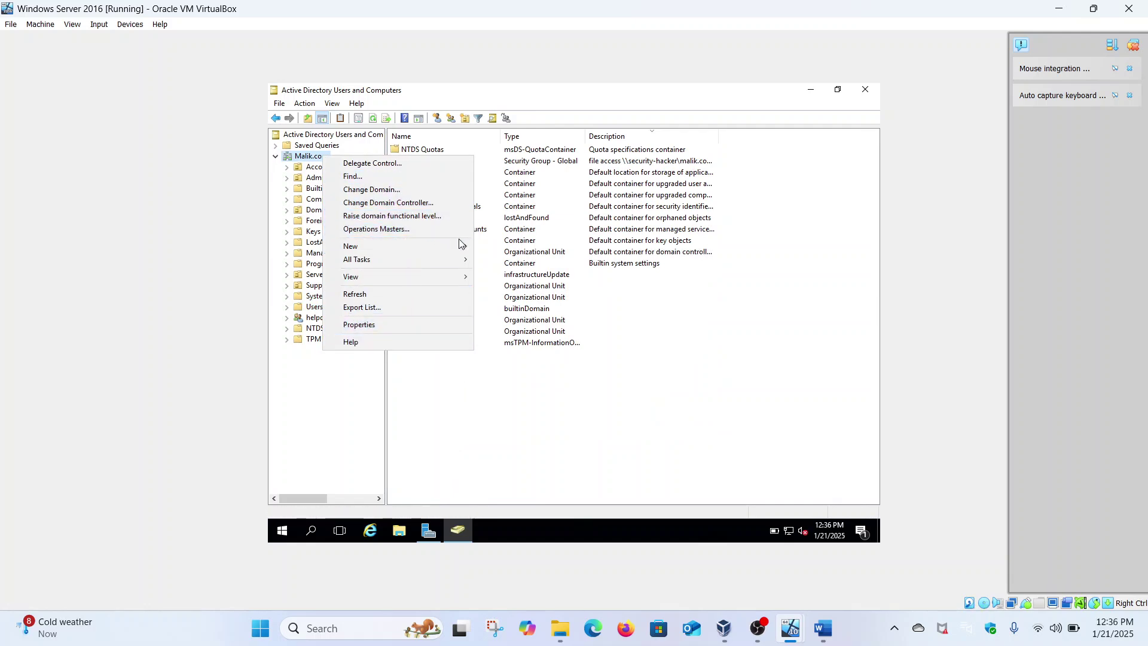
pyautogui.moveTo(466, 248)
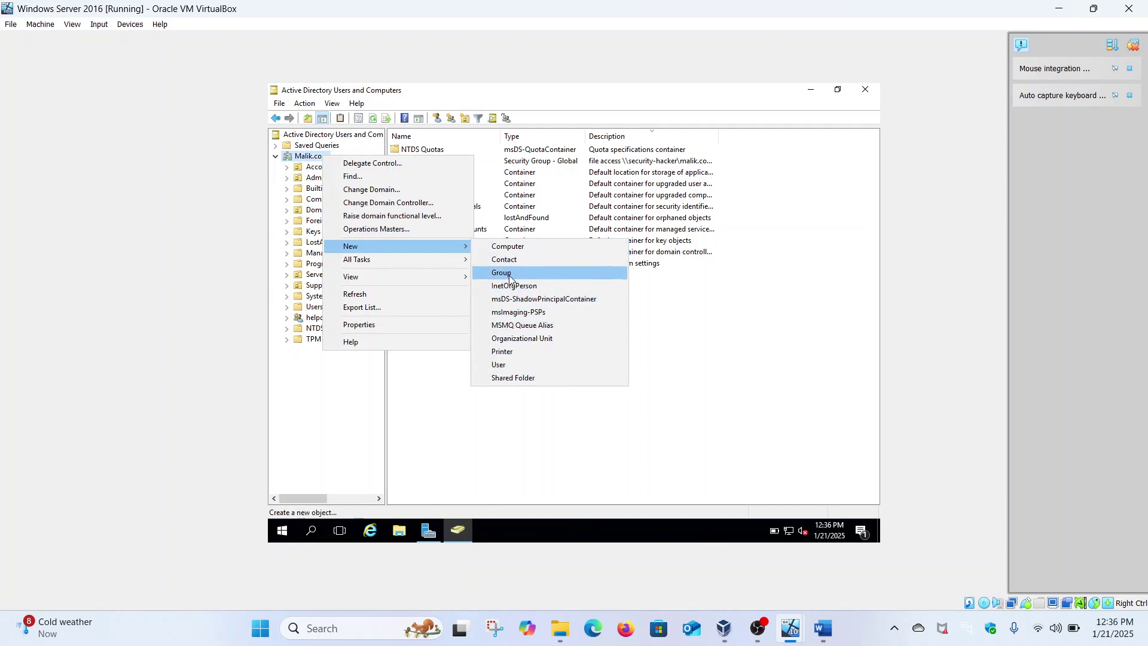
pyautogui.click(547, 339)
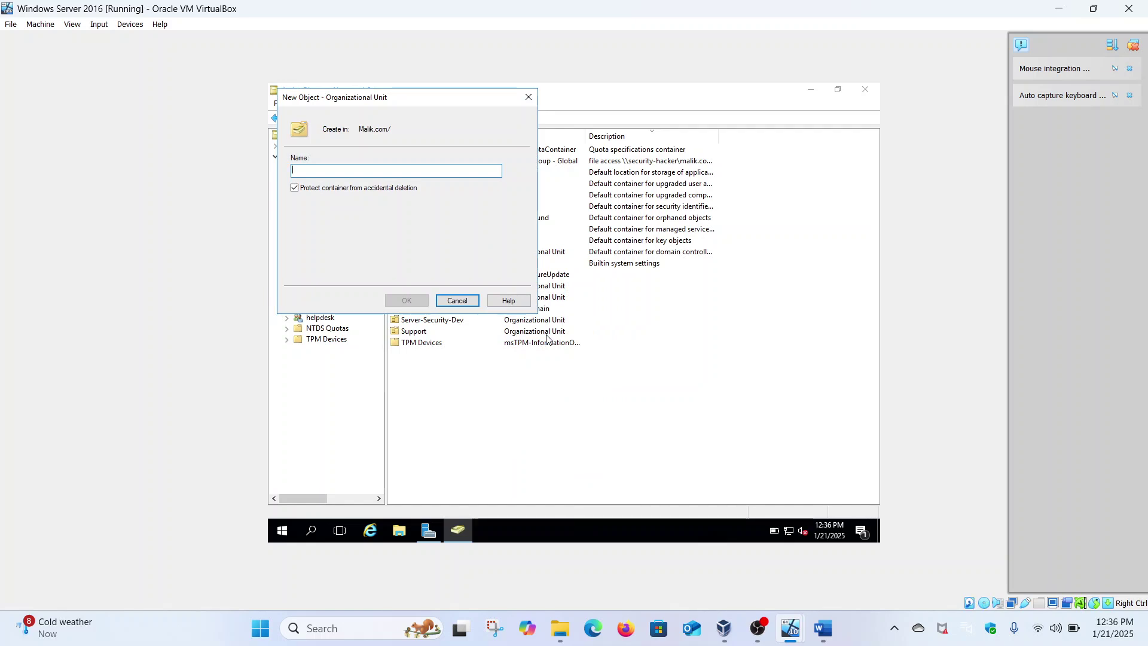
pyautogui.write('A')
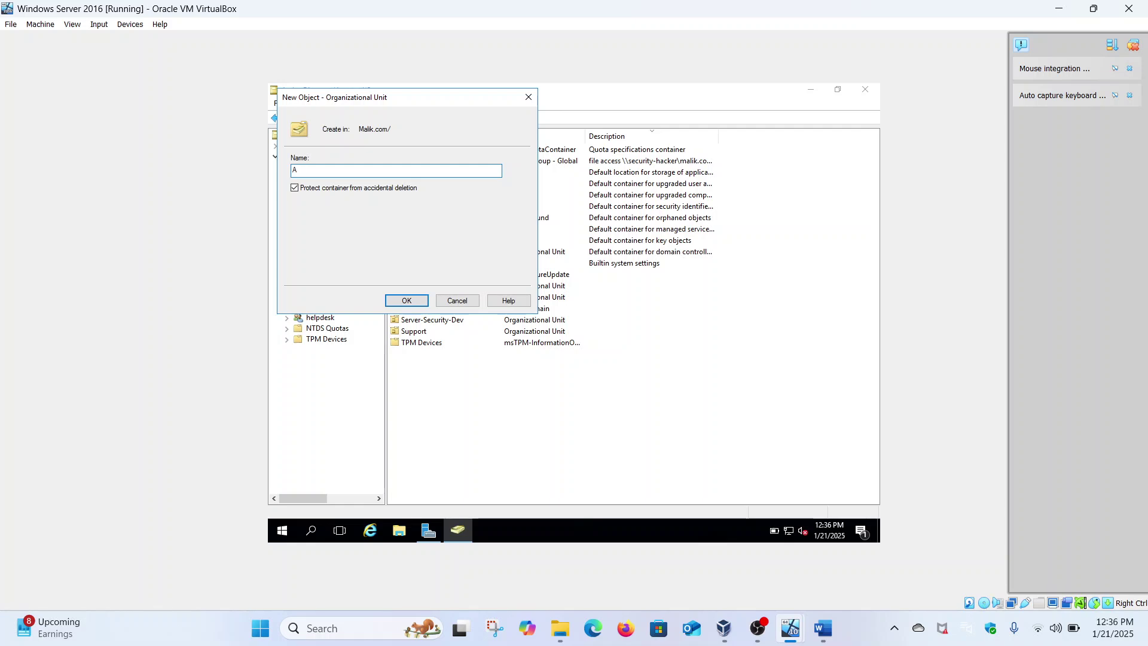
pyautogui.write('ccountant')
pyautogui.click(422, 302)
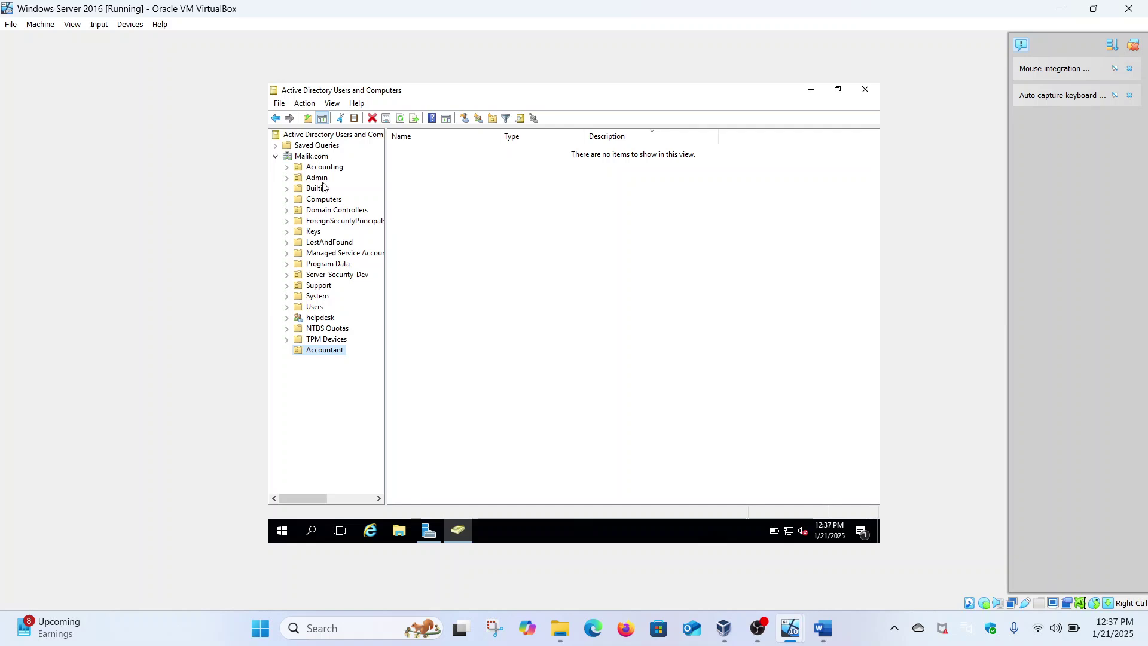
pyautogui.rightClick(329, 352)
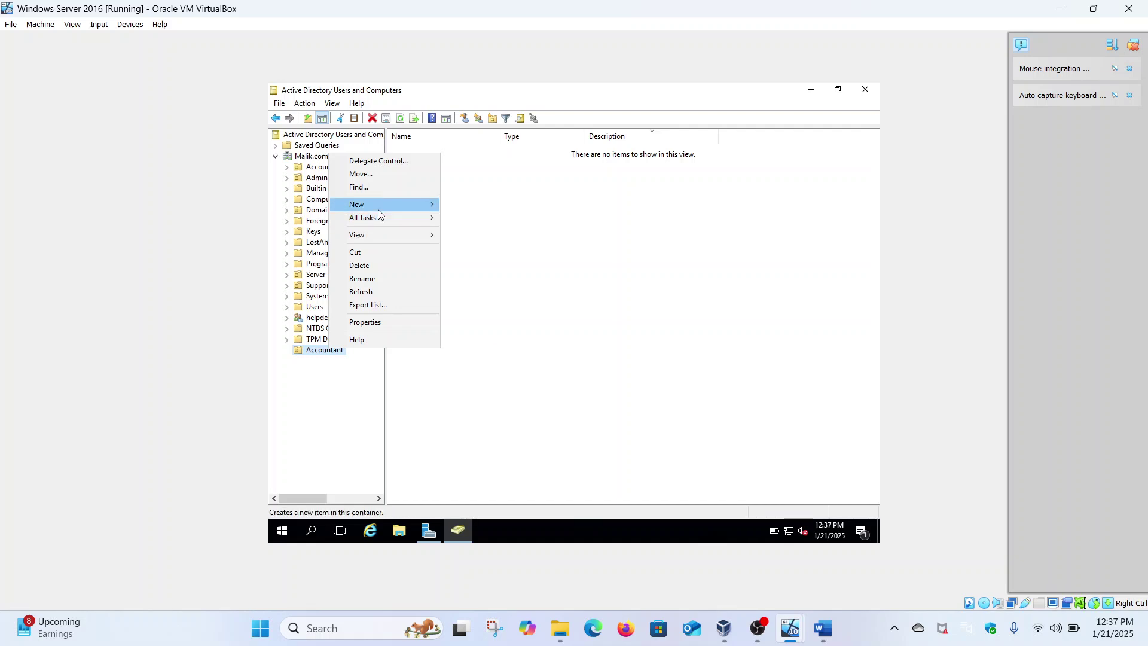
# Start a new user in Accountant, entering the user's first name, last name and logon name.
pyautogui.moveTo(378, 208)
pyautogui.click(470, 323)
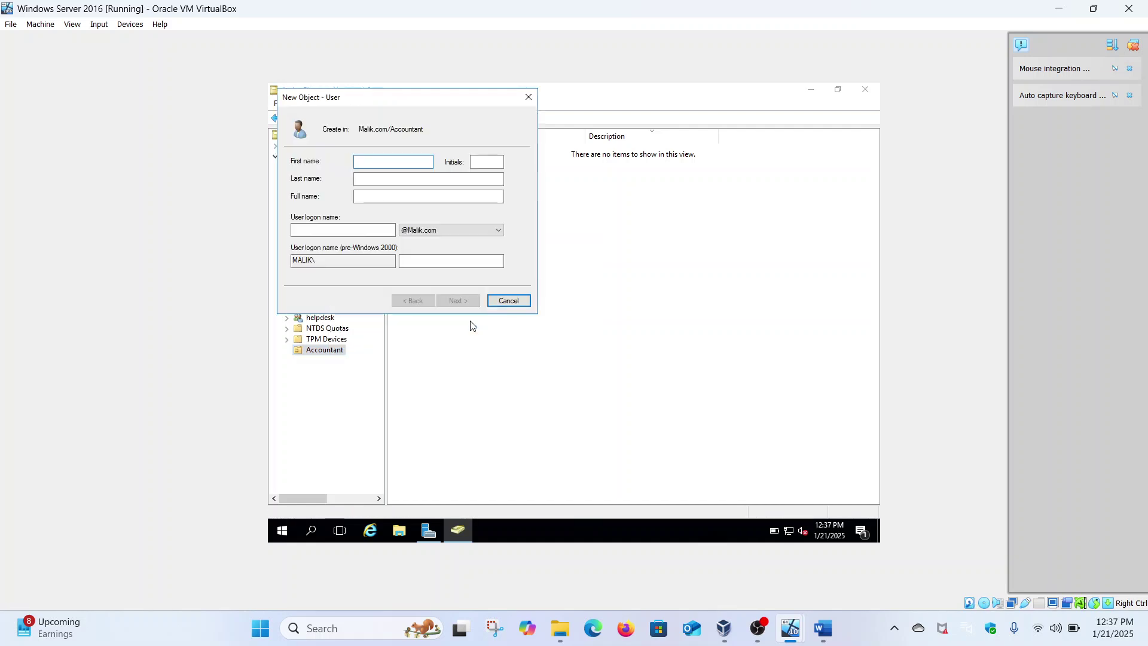
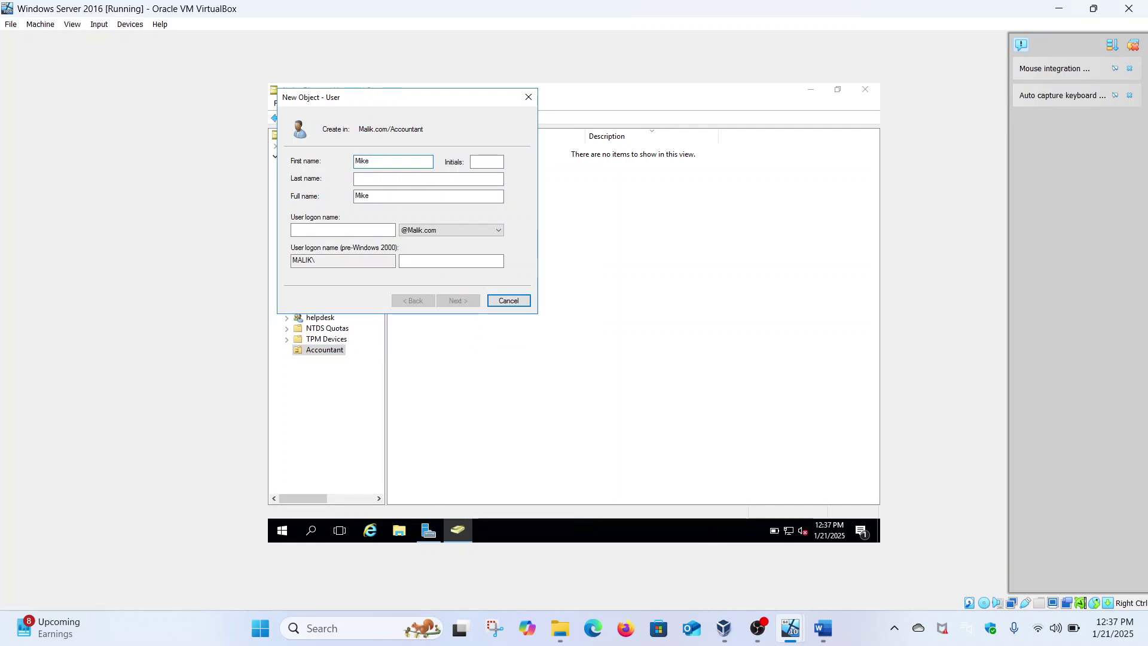
pyautogui.click(423, 180)
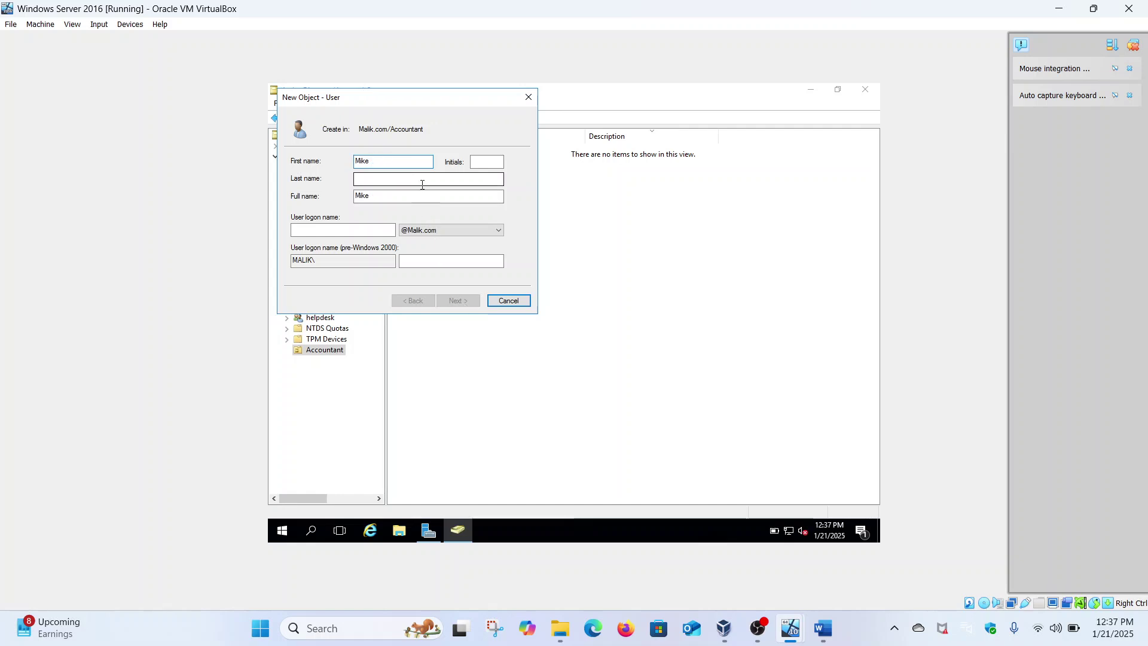
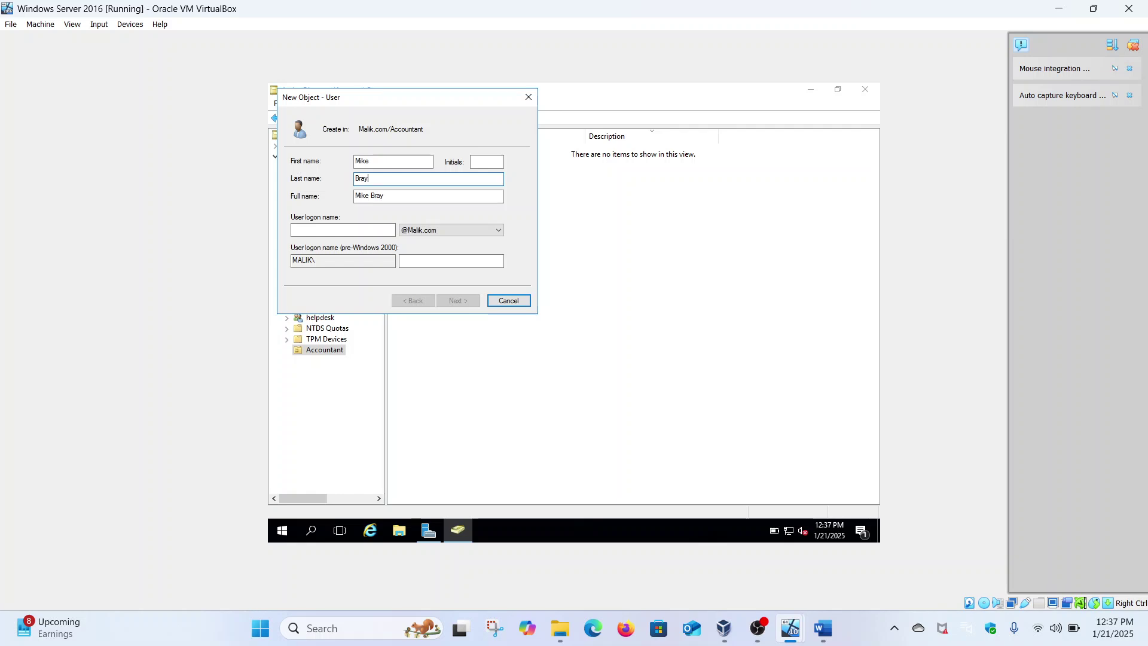
pyautogui.press('Tab')
pyautogui.press('Tab')
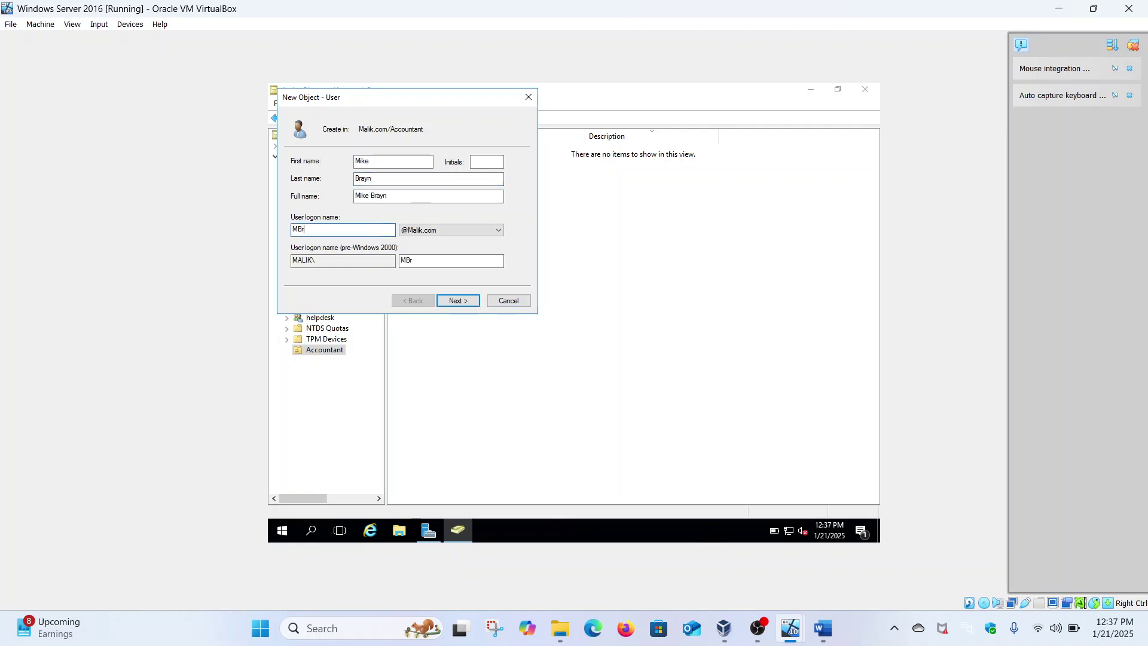
pyautogui.click(457, 301)
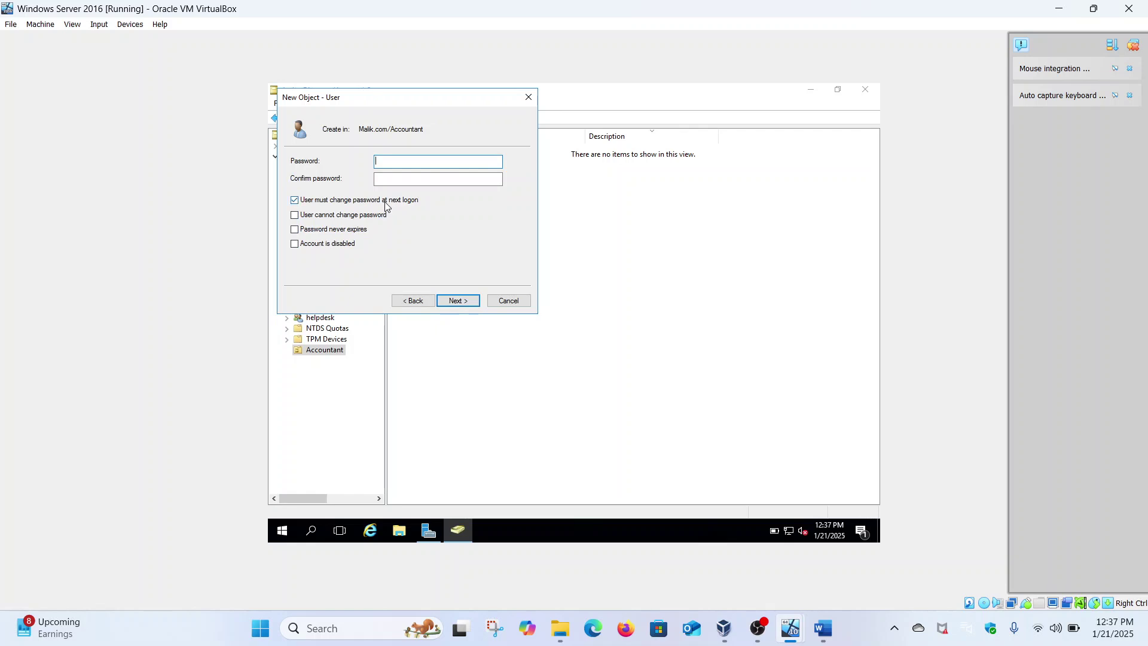
# Set and confirm the new user's password, then finish creating the account.
pyautogui.click(410, 164)
pyautogui.write('*********')
pyautogui.click(406, 179)
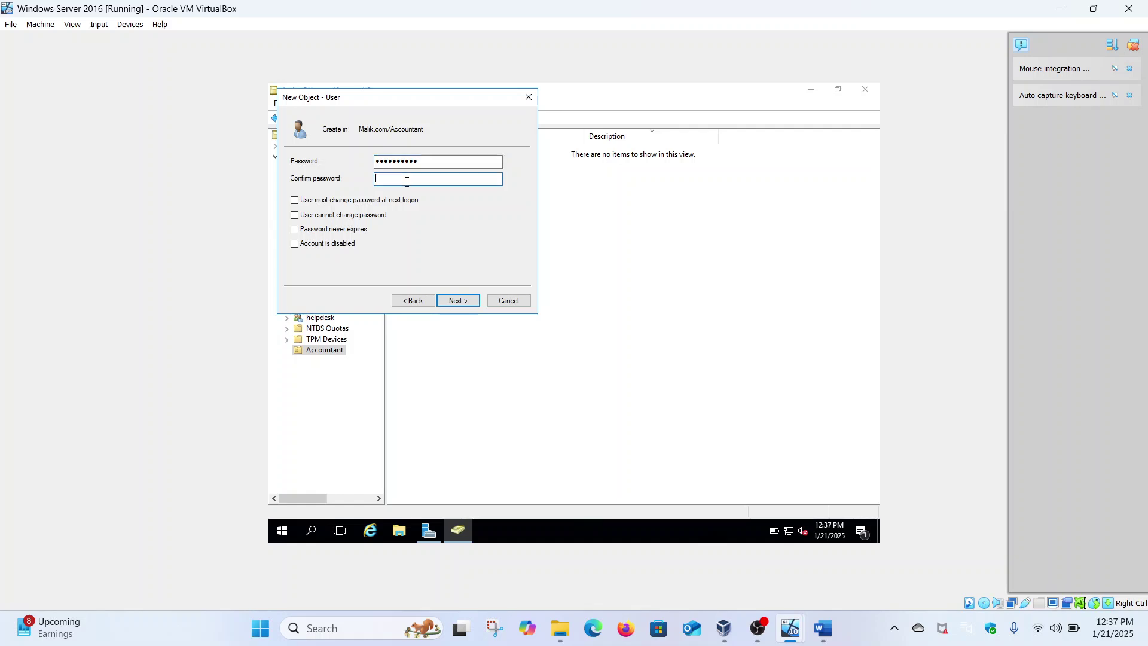
pyautogui.write('**********')
pyautogui.click(466, 301)
pyautogui.click(458, 301)
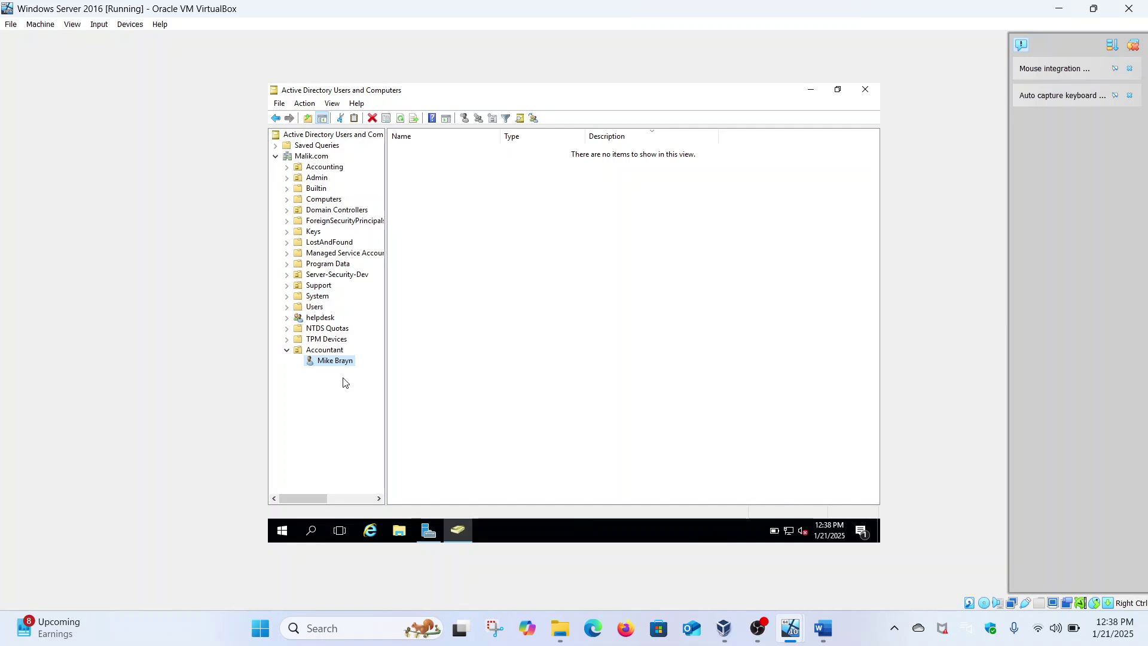
# Create a global security group named 'Cyber' inside the Accountant OU.
pyautogui.click(333, 351)
pyautogui.rightClick(333, 351)
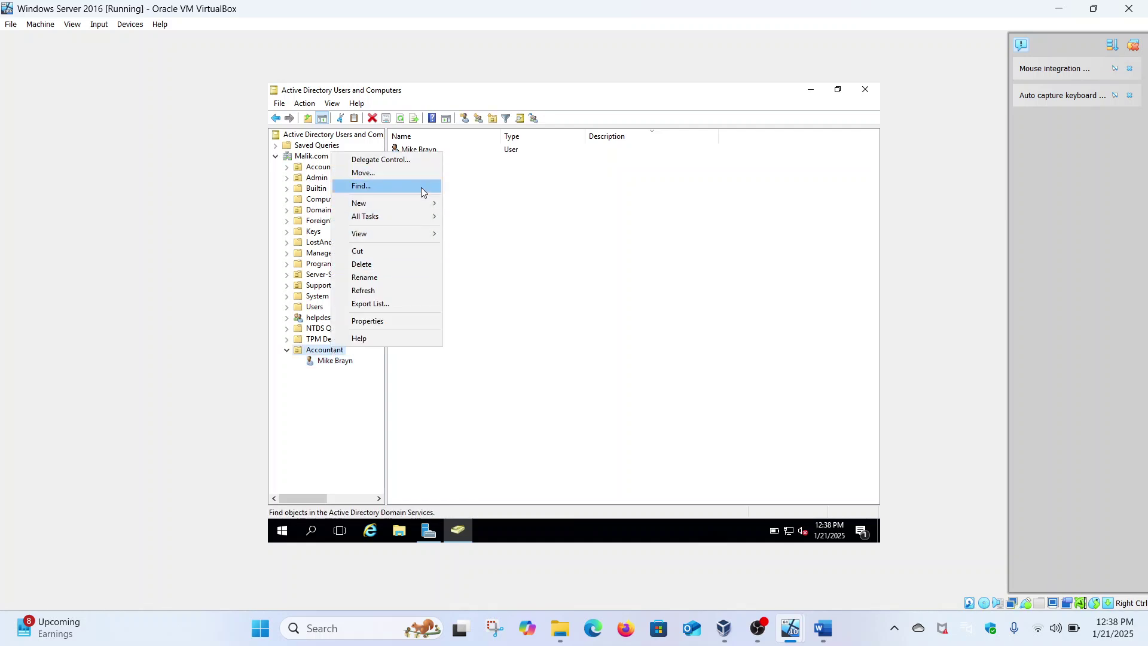
pyautogui.moveTo(419, 203)
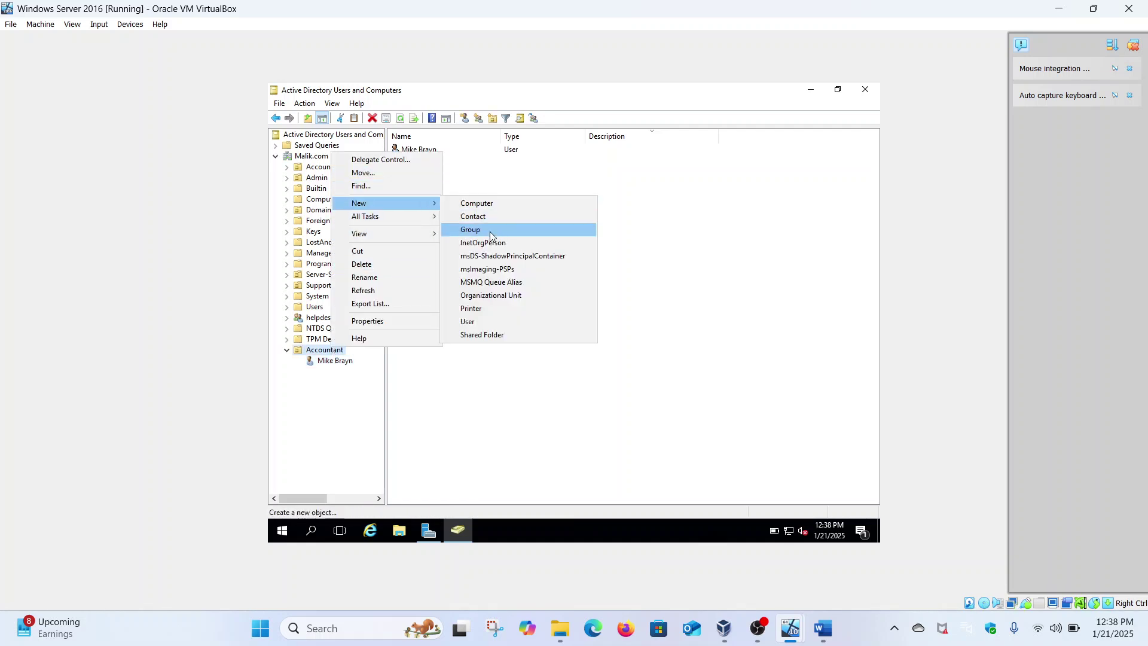
pyautogui.click(488, 231)
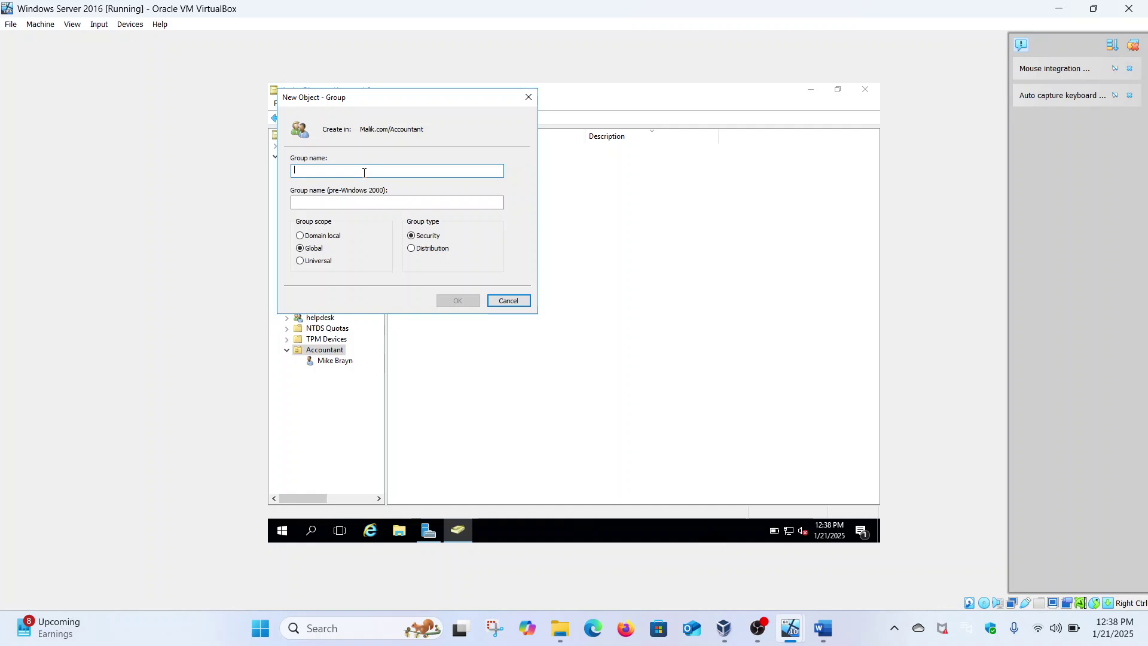
pyautogui.write('Cyber')
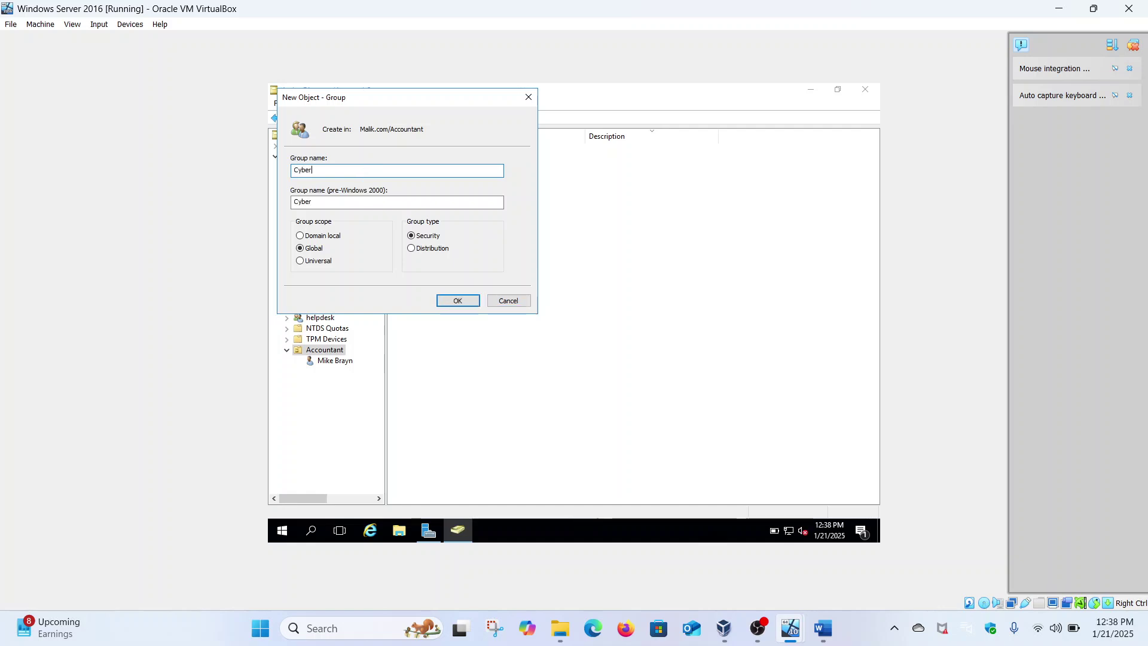
pyautogui.click(467, 302)
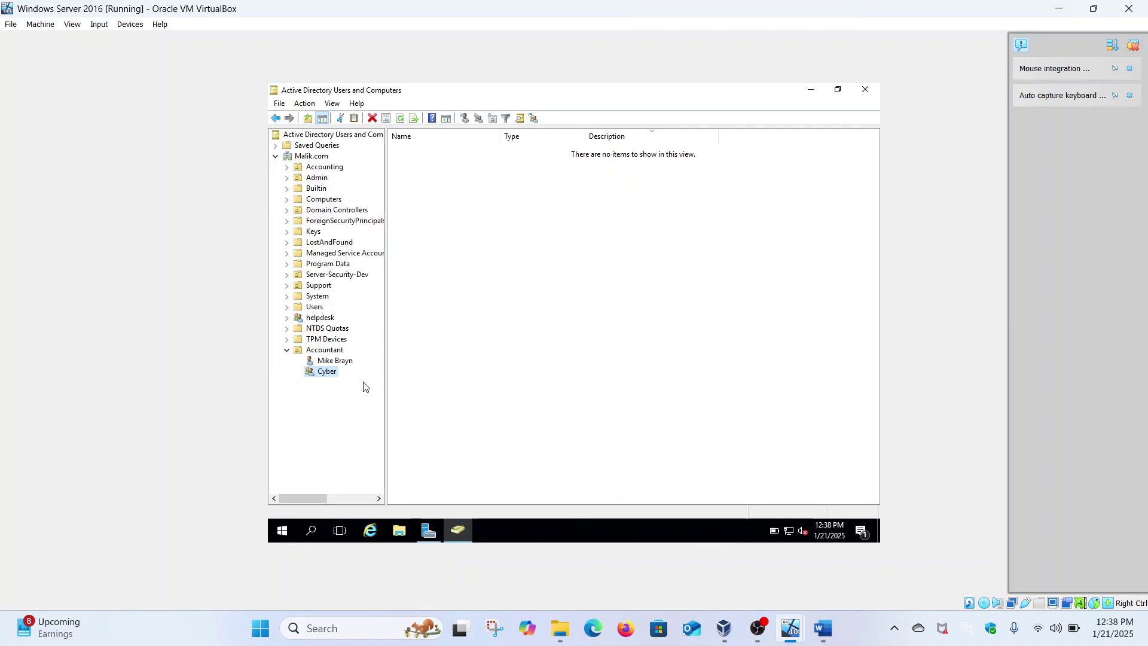
# Locate and select the target user's account in the Users container.
pyautogui.click(317, 308)
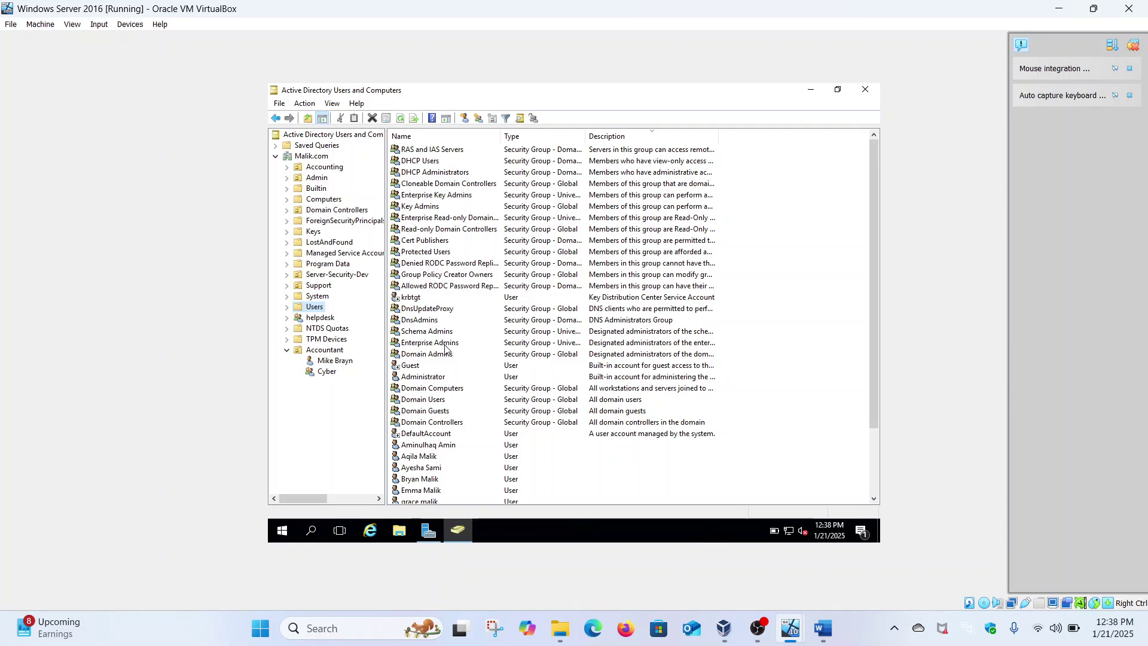
pyautogui.scroll(-3, 517, 456)
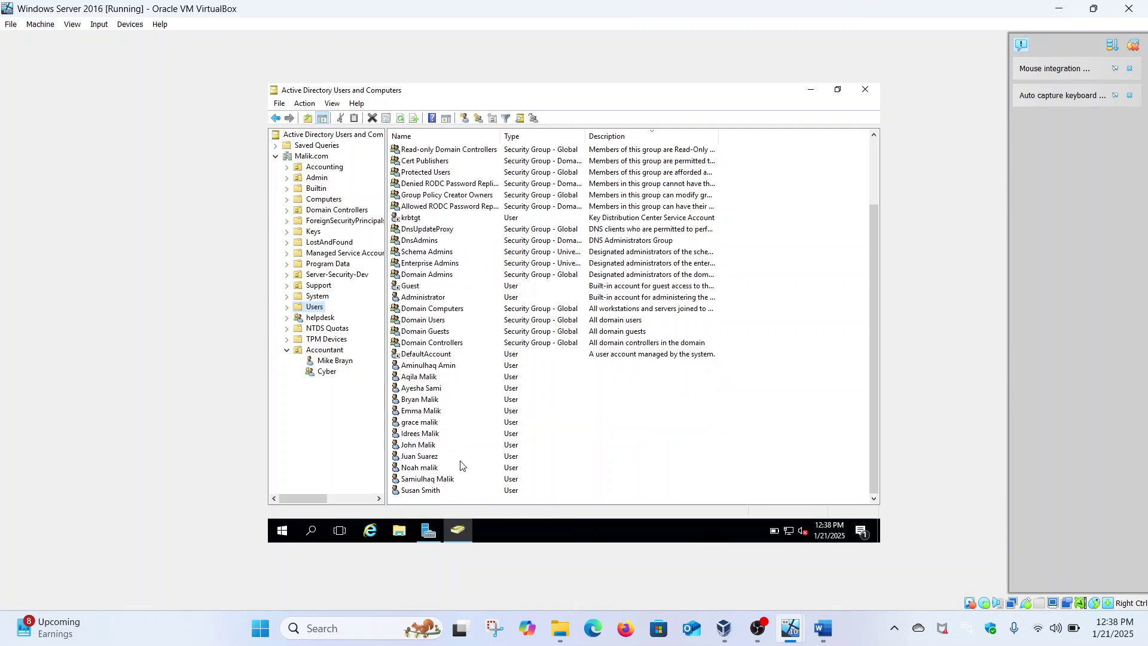
pyautogui.click(423, 491)
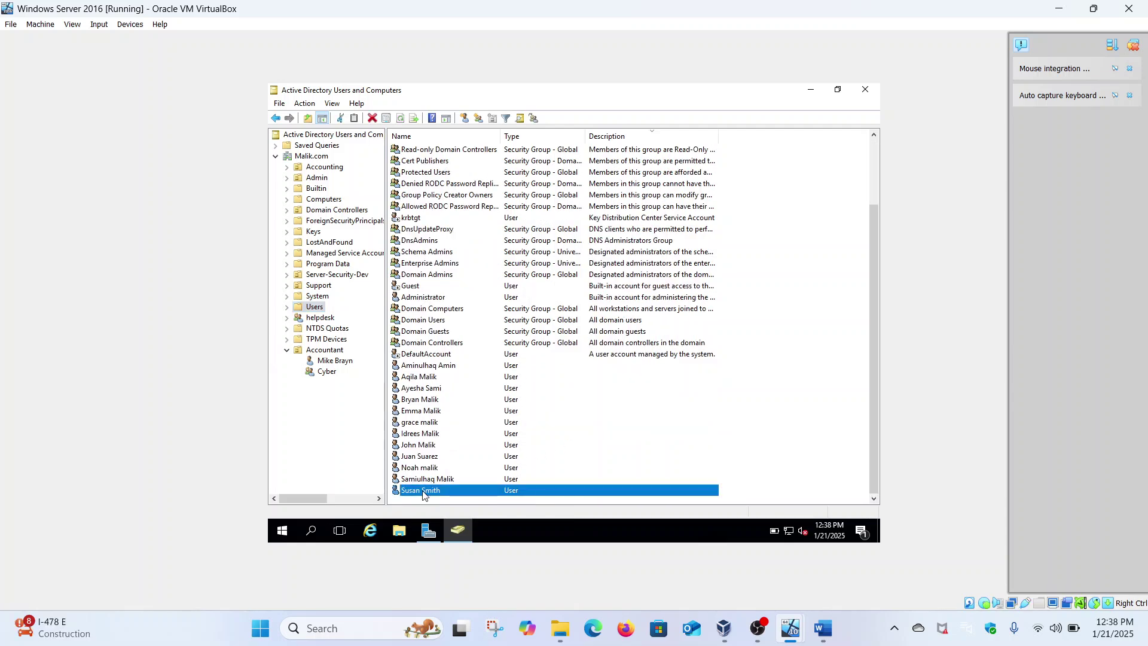
pyautogui.rightClick(423, 491)
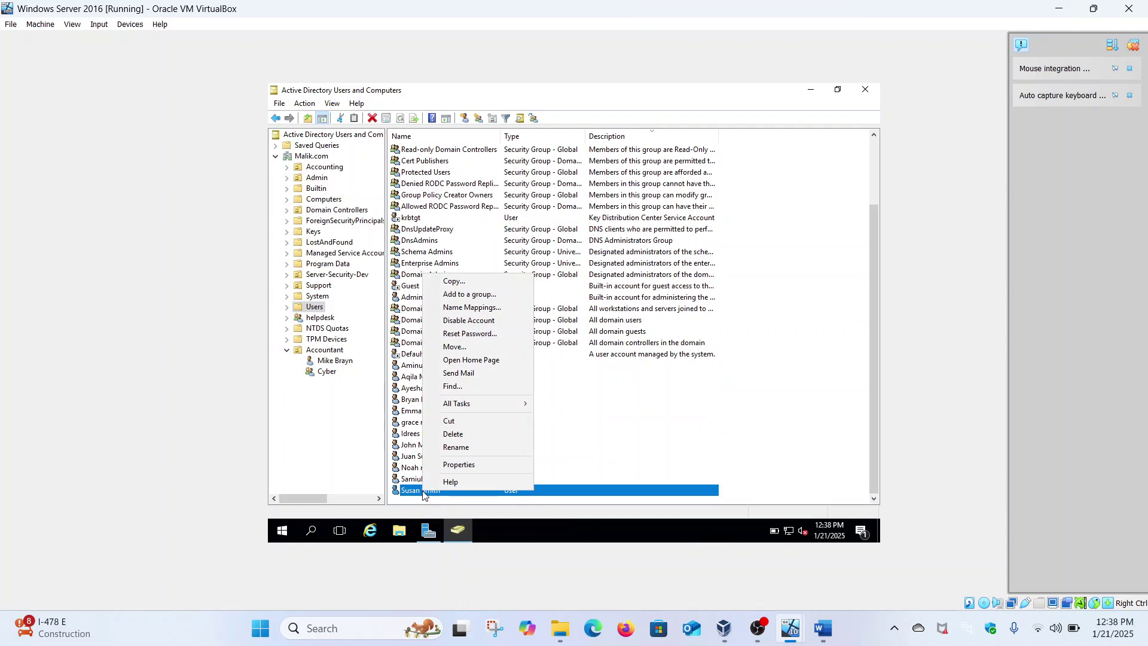
# Add the user to the Cyber group, correcting the mistaken 'Accountant' group entry.
pyautogui.click(470, 295)
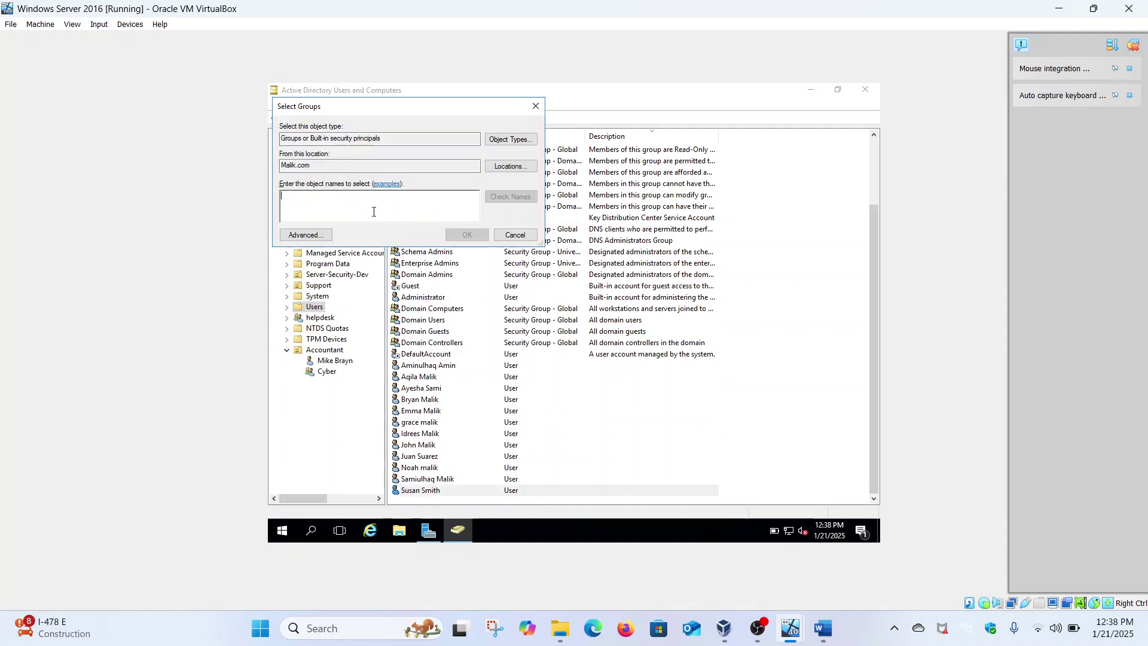
pyautogui.write('Acc')
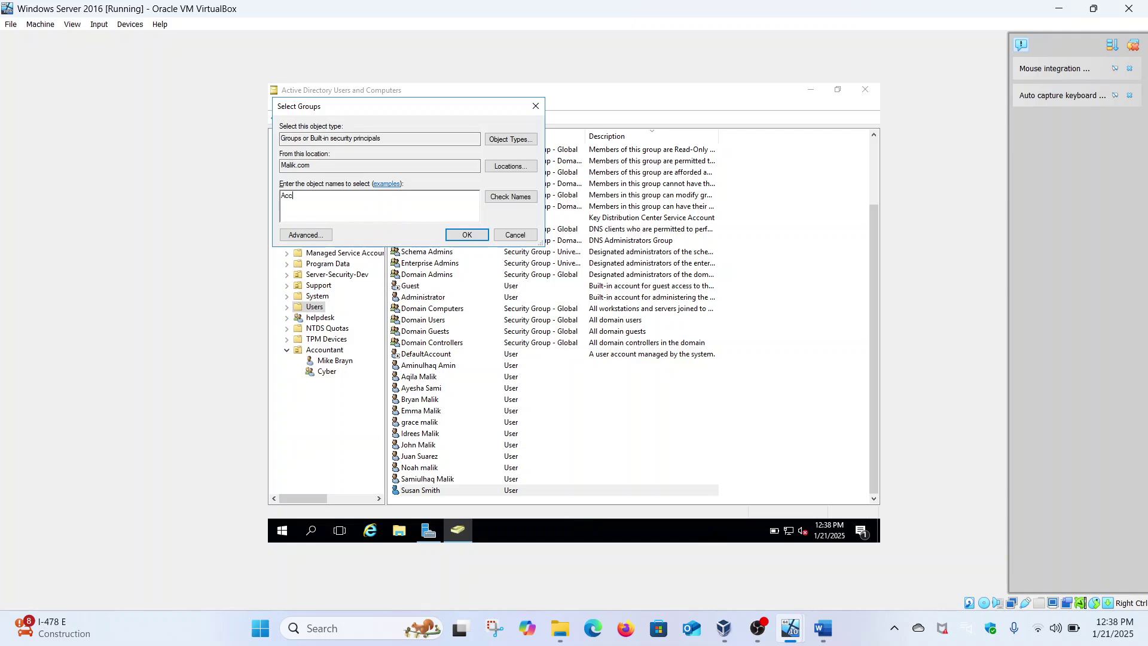
pyautogui.write('ountant')
pyautogui.click(502, 199)
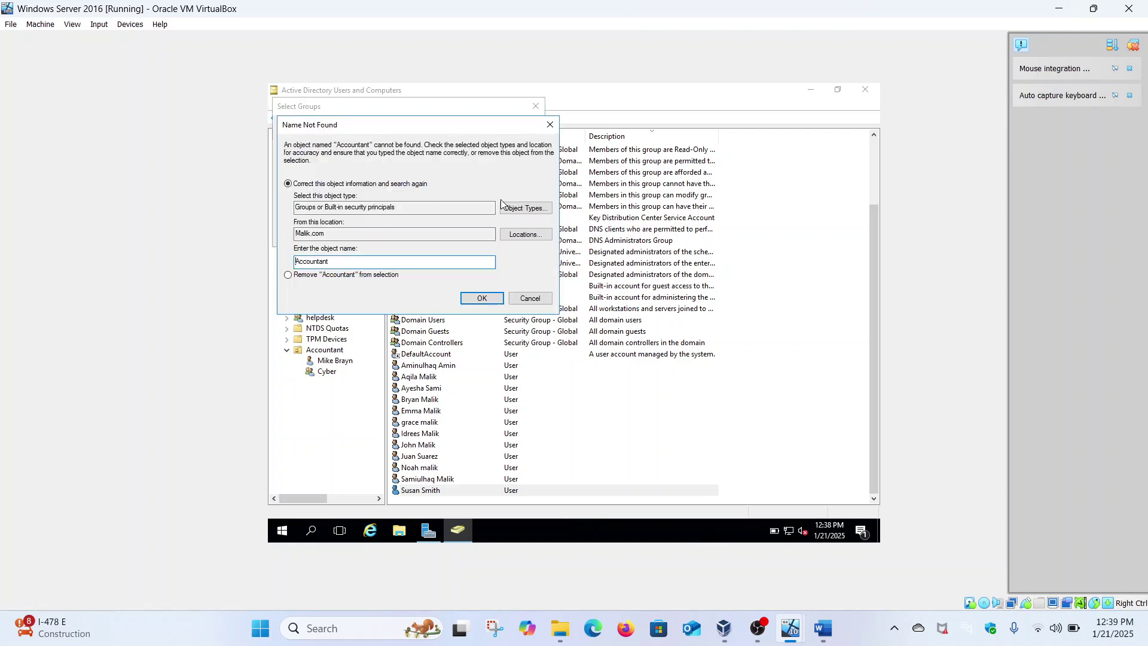
pyautogui.click(529, 300)
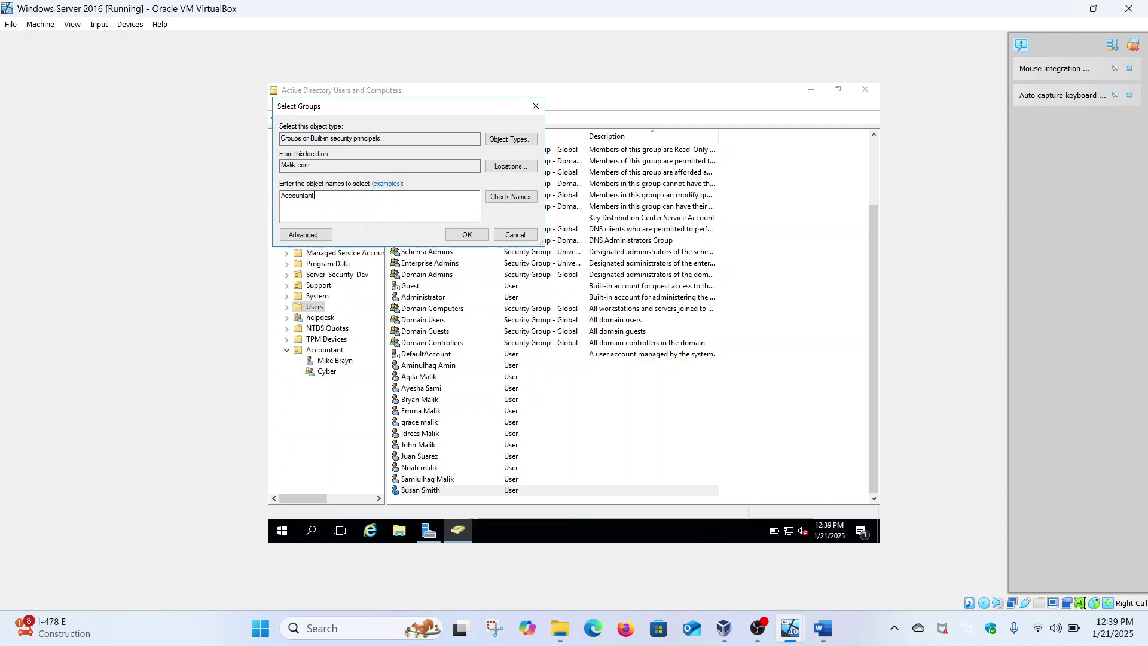
pyautogui.press('BackSpace')
pyautogui.press('BackSpace')
pyautogui.press('BackSpace')
pyautogui.press('BackSpace')
pyautogui.press('BackSpace')
pyautogui.press('BackSpace')
pyautogui.press('BackSpace')
pyautogui.press('BackSpace')
pyautogui.press('BackSpace')
pyautogui.press('BackSpace')
pyautogui.write('Cyber')
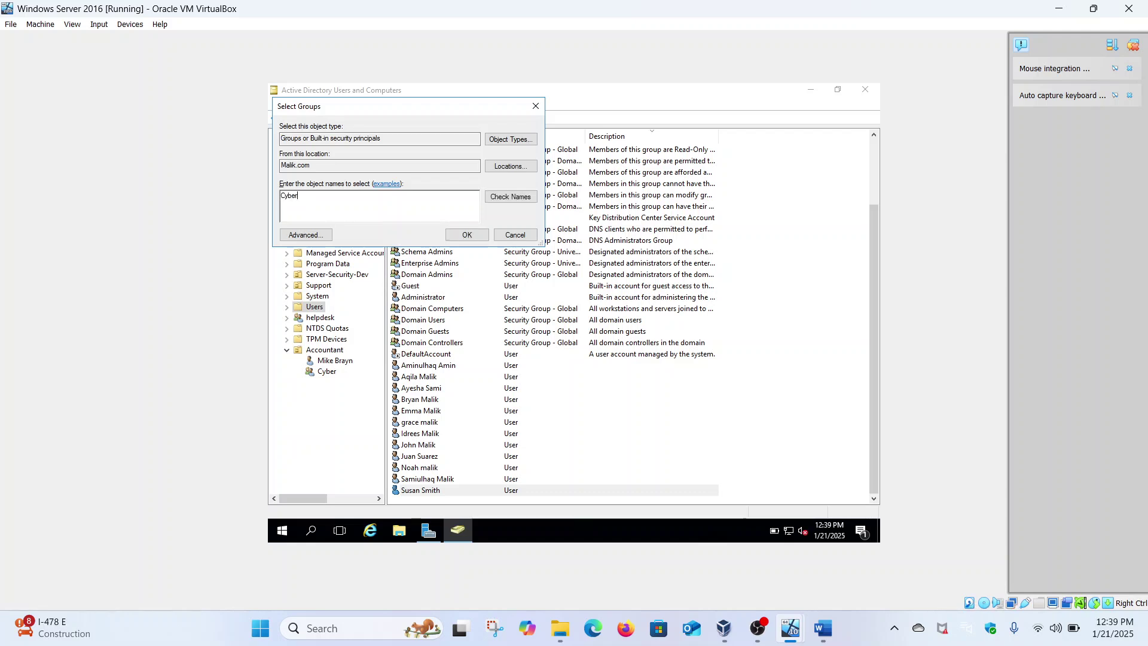
pyautogui.click(522, 198)
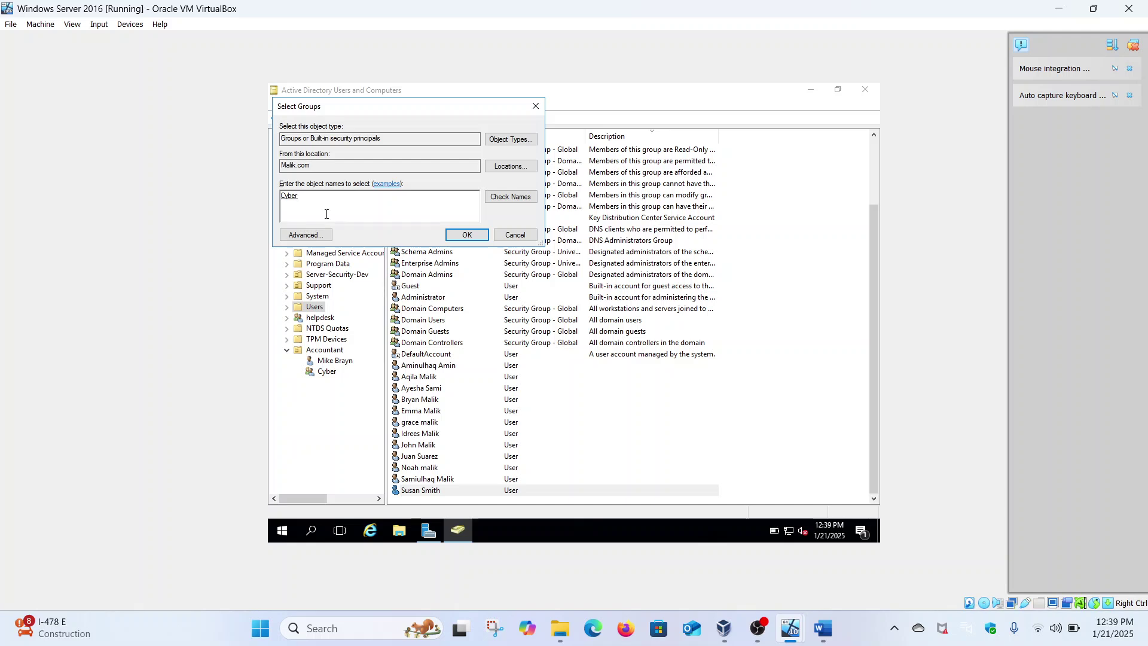
pyautogui.click(456, 235)
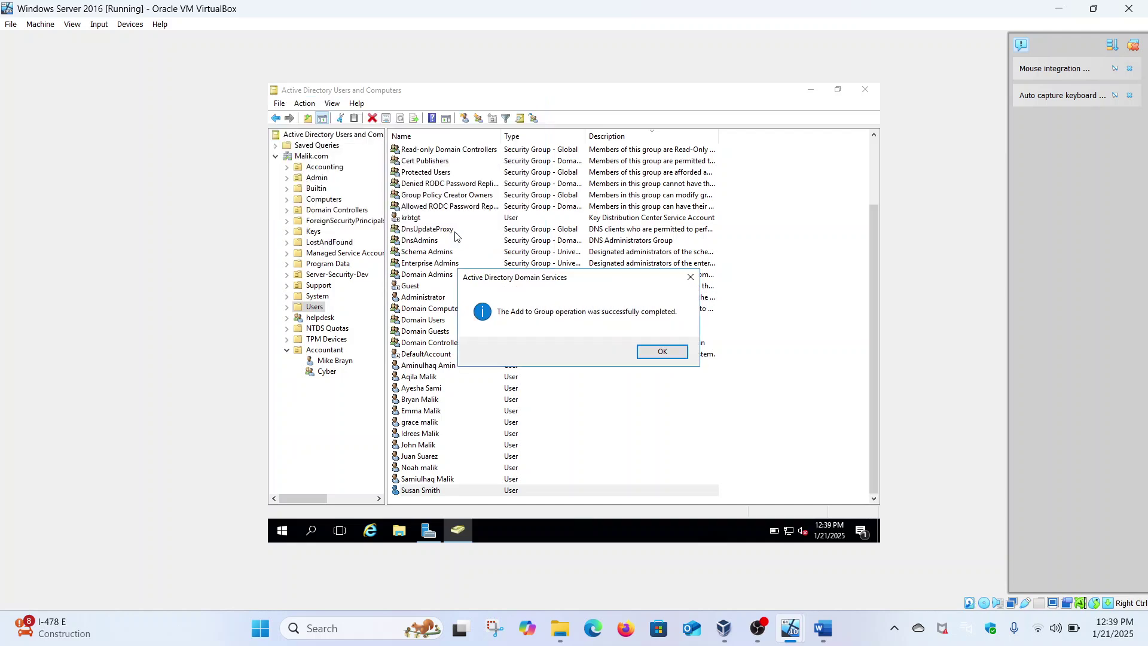
pyautogui.click(665, 353)
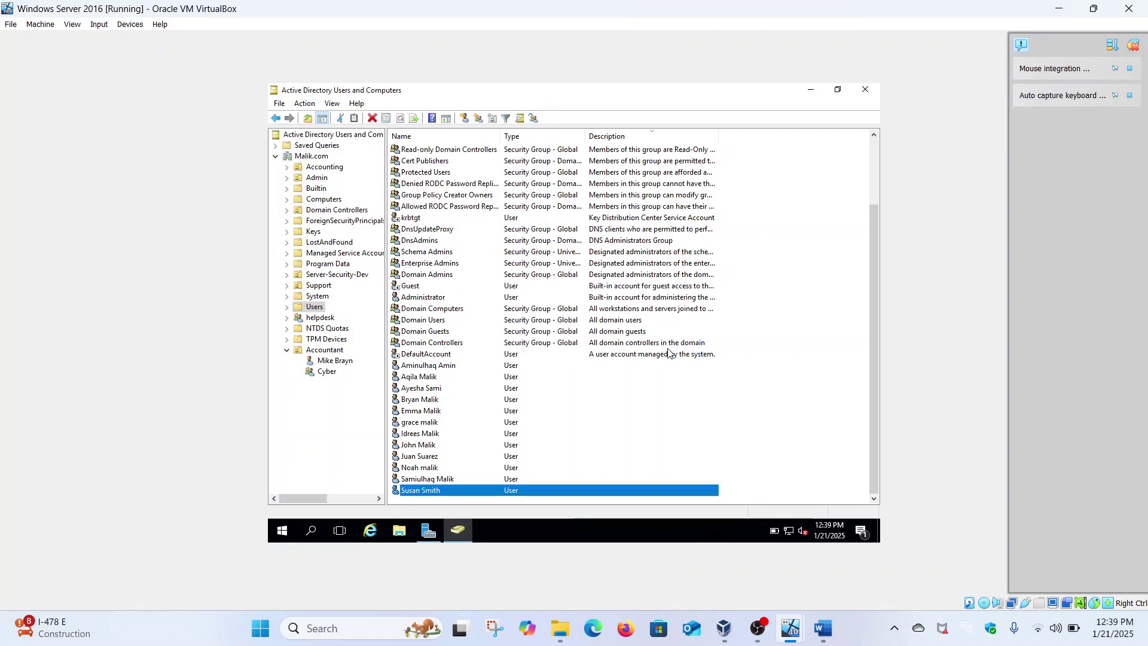
pyautogui.click(330, 372)
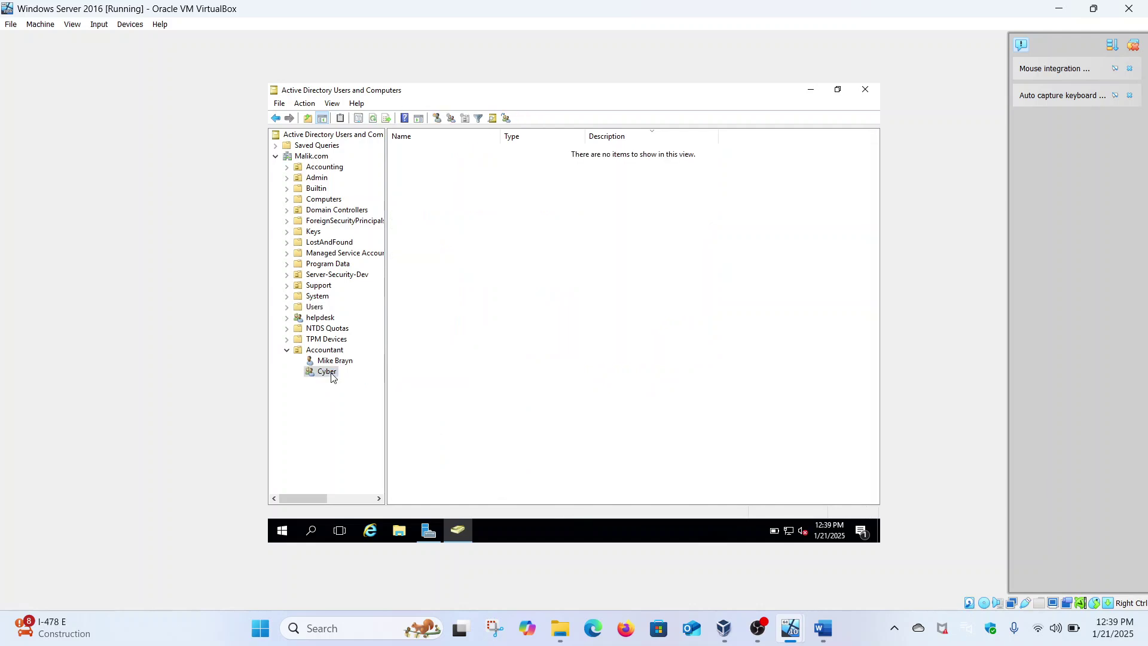
pyautogui.rightClick(332, 375)
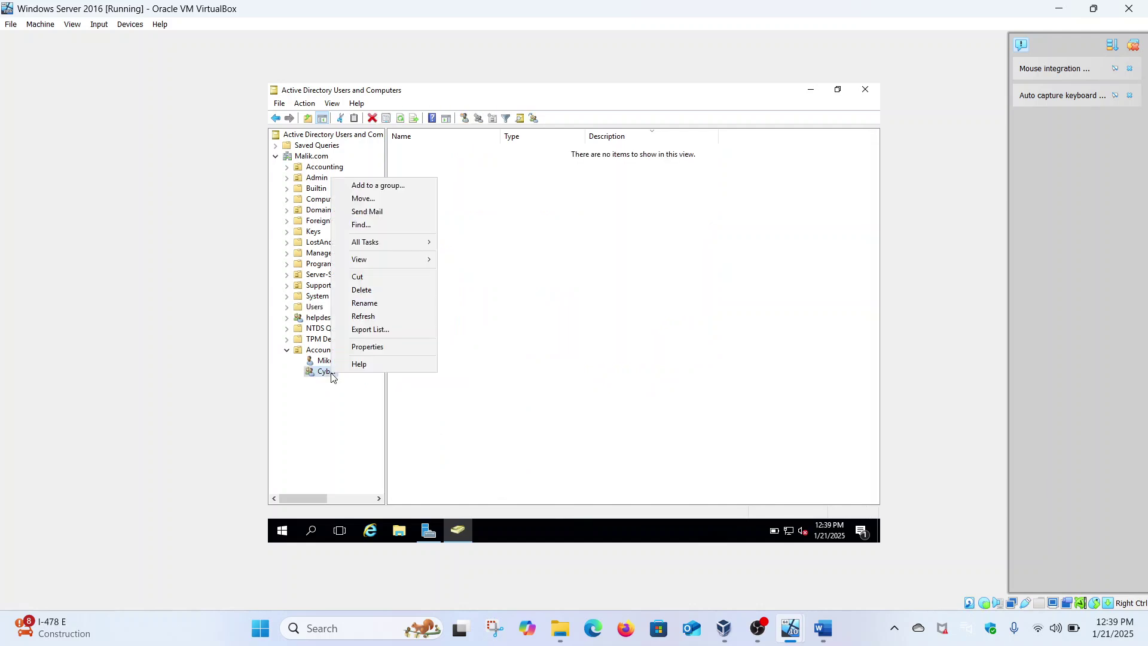
pyautogui.click(369, 347)
pyautogui.click(537, 198)
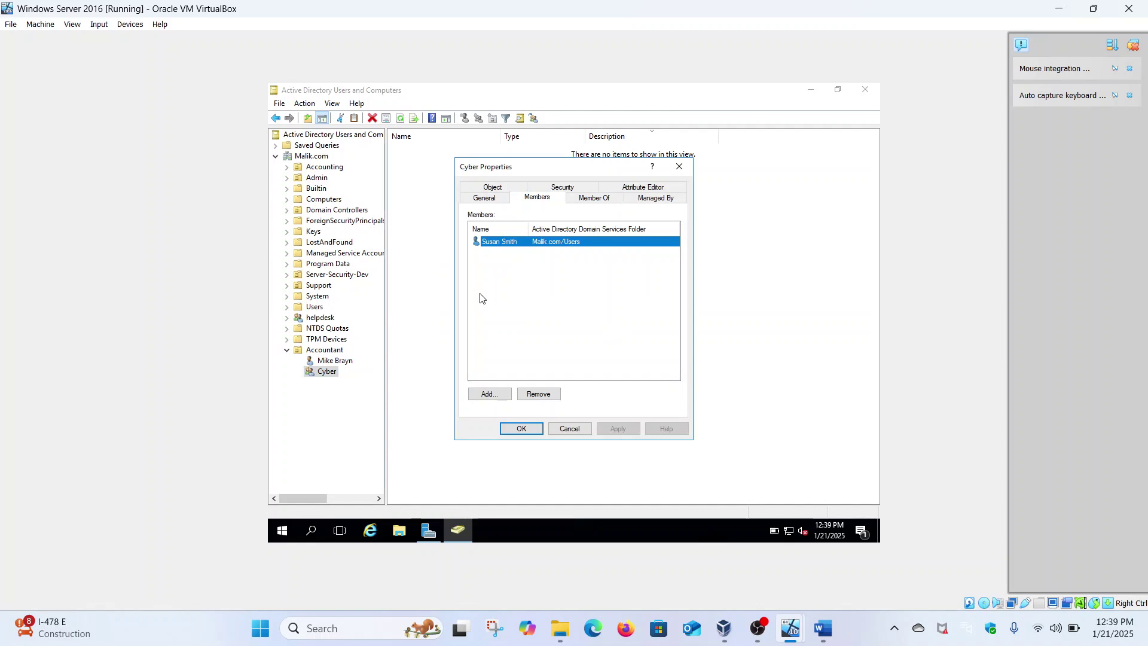
pyautogui.click(680, 166)
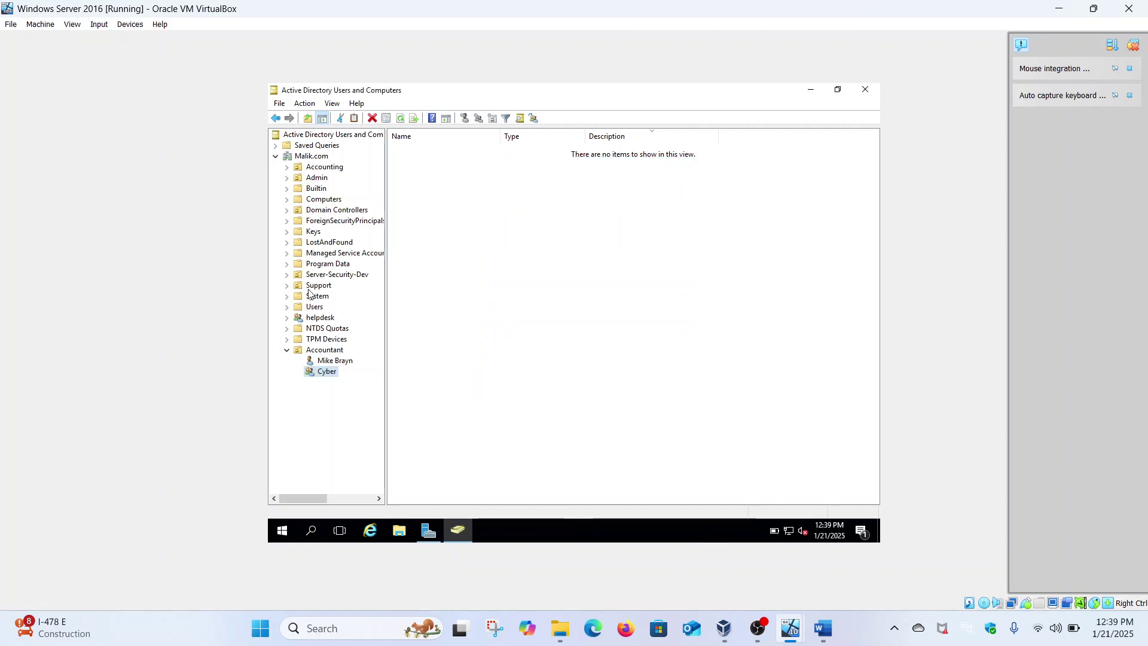
pyautogui.click(315, 308)
pyautogui.scroll(-3, 483, 384)
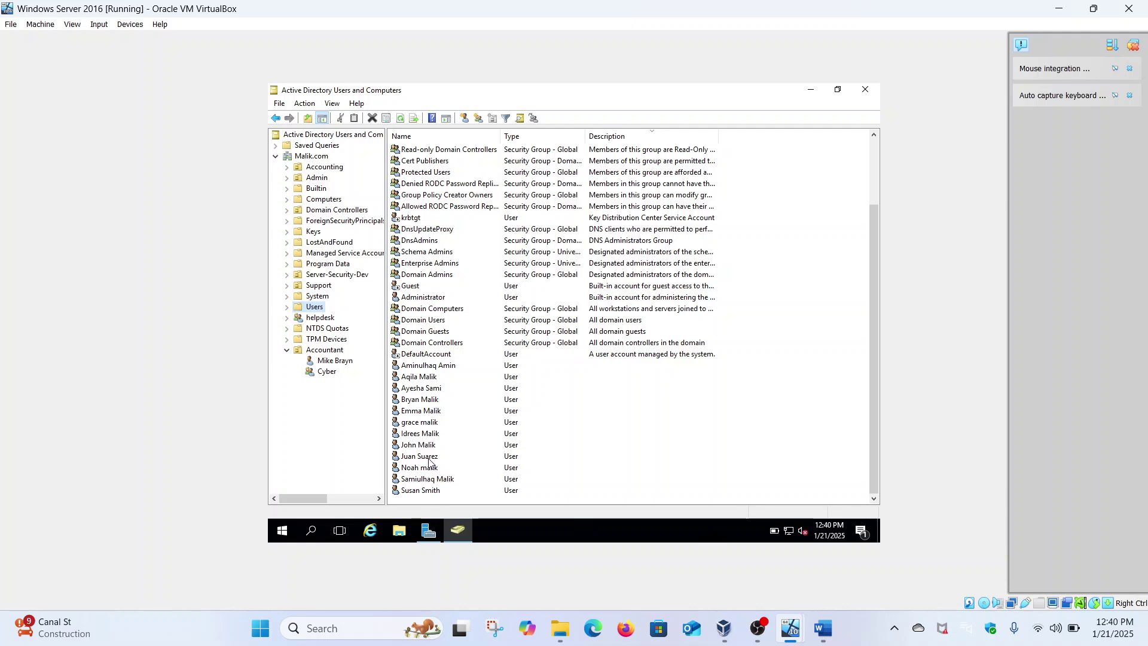
# Restrict the user's logon workstations so they can sign in only to the computer 'hacker'.
pyautogui.rightClick(428, 458)
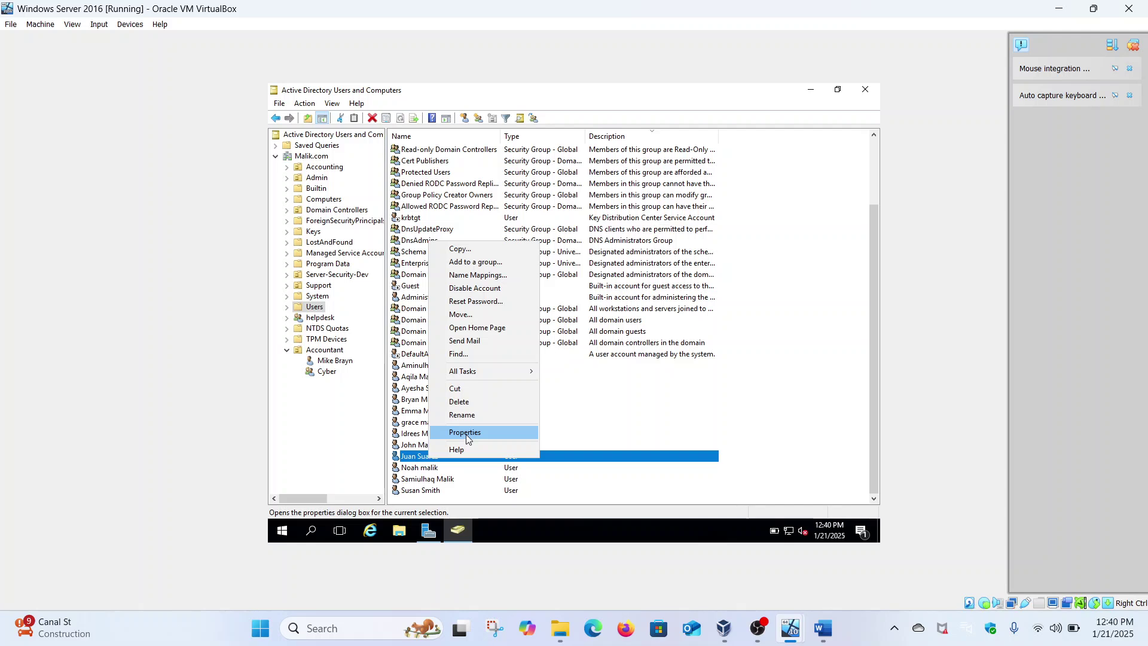
pyautogui.click(466, 433)
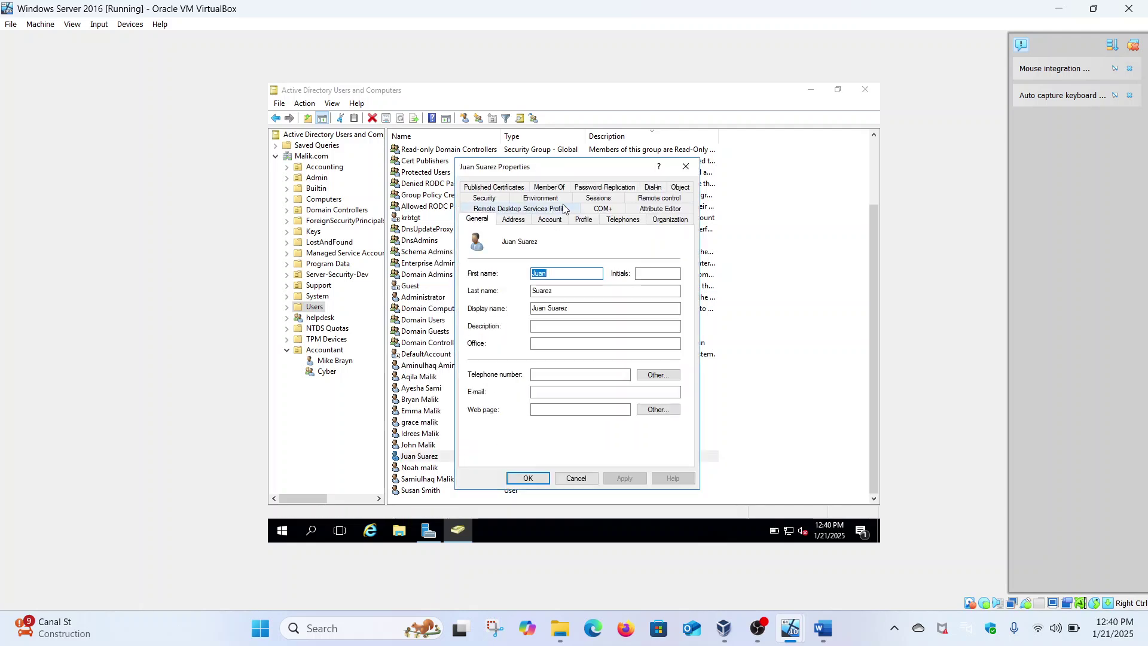
pyautogui.click(550, 220)
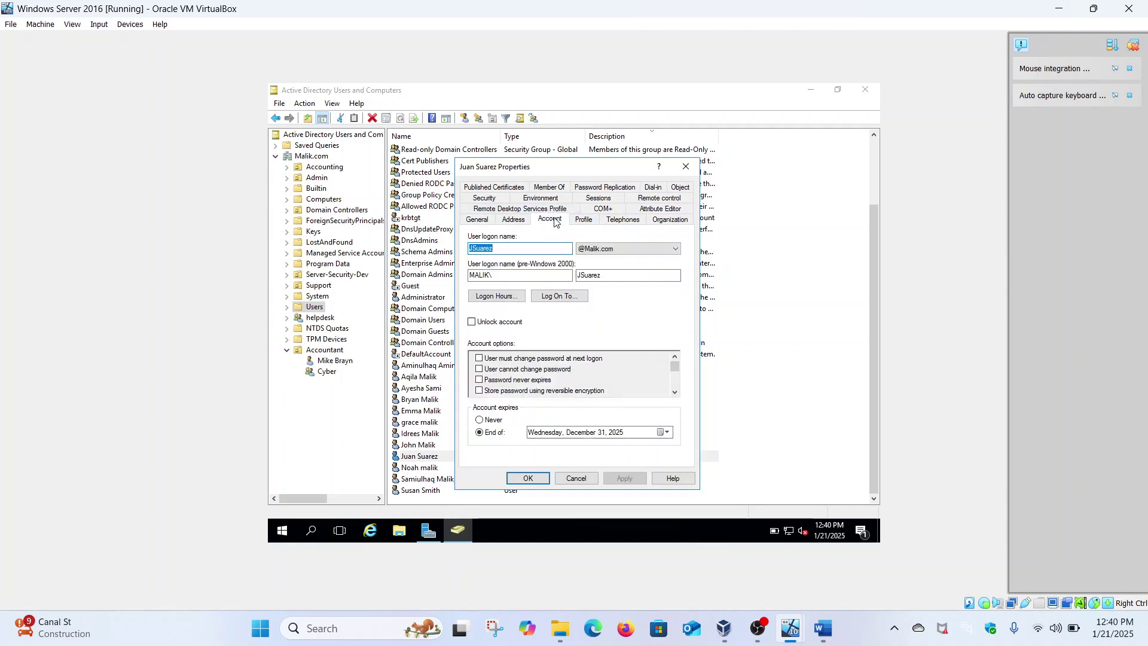
pyautogui.click(557, 297)
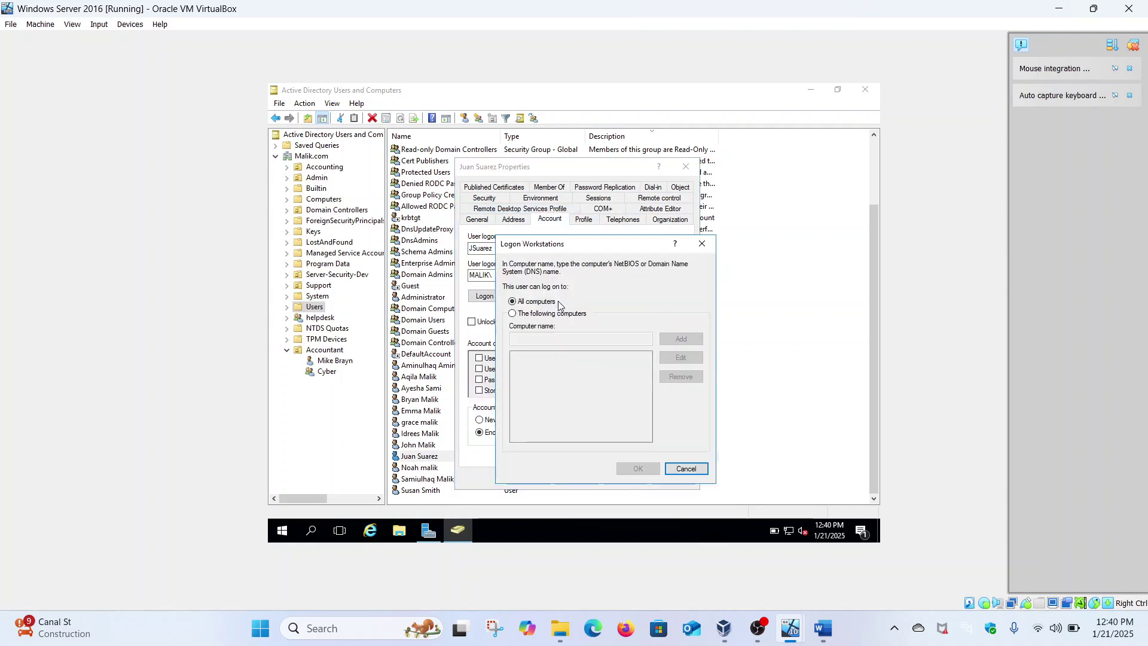
pyautogui.click(565, 338)
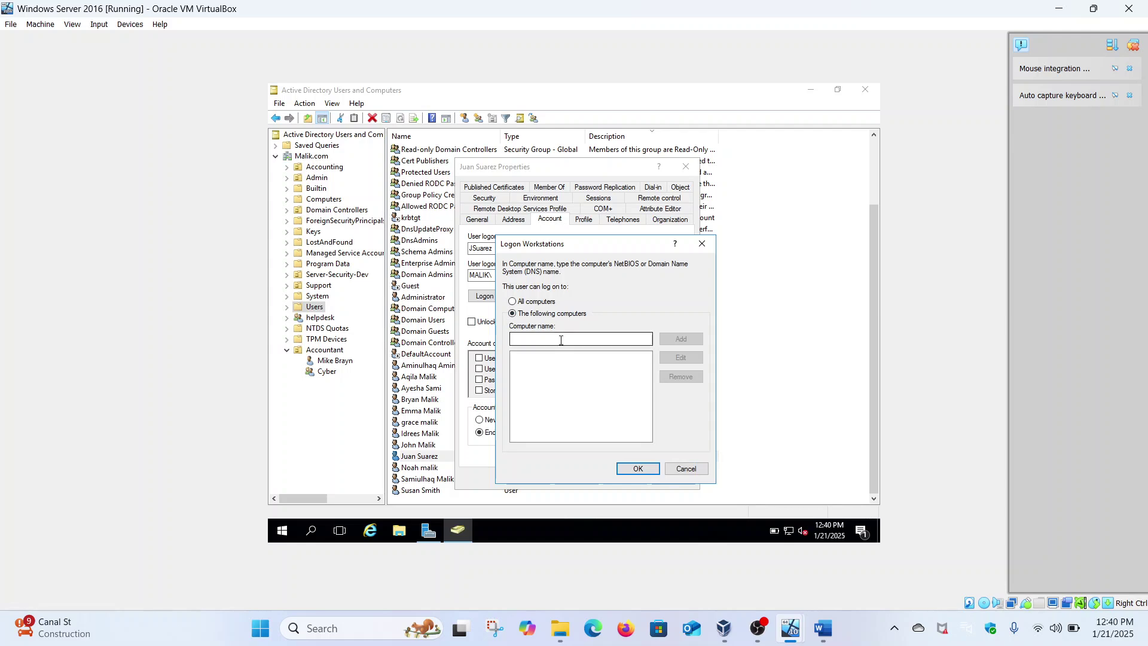
pyautogui.write('hacker')
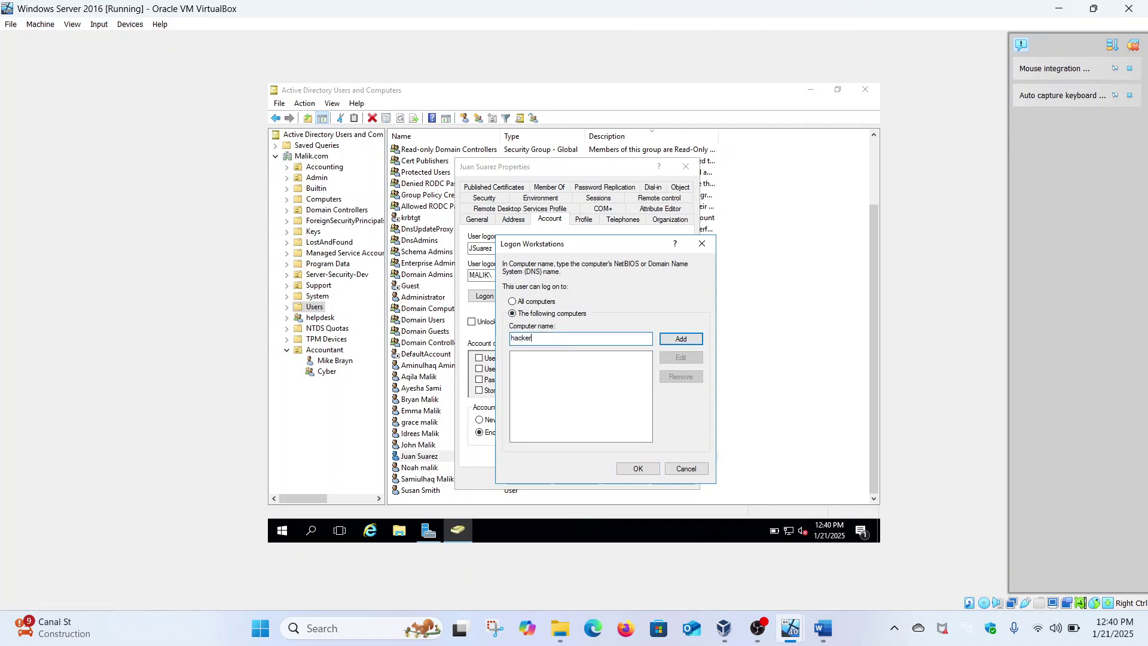
pyautogui.click(681, 339)
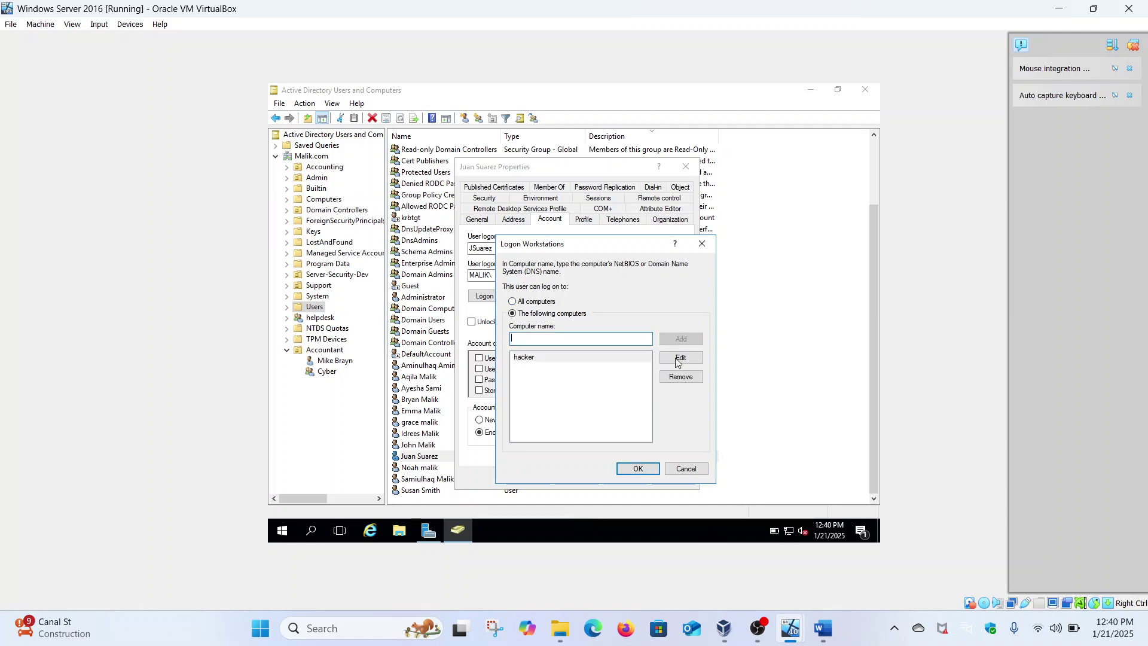
pyautogui.click(653, 468)
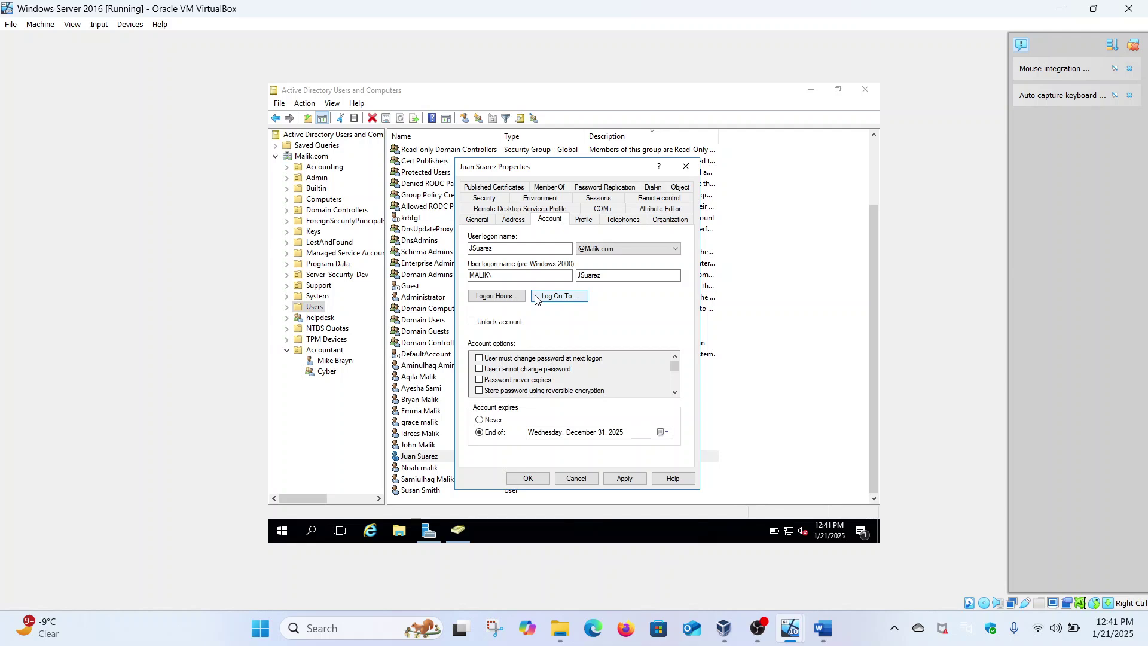
pyautogui.click(620, 481)
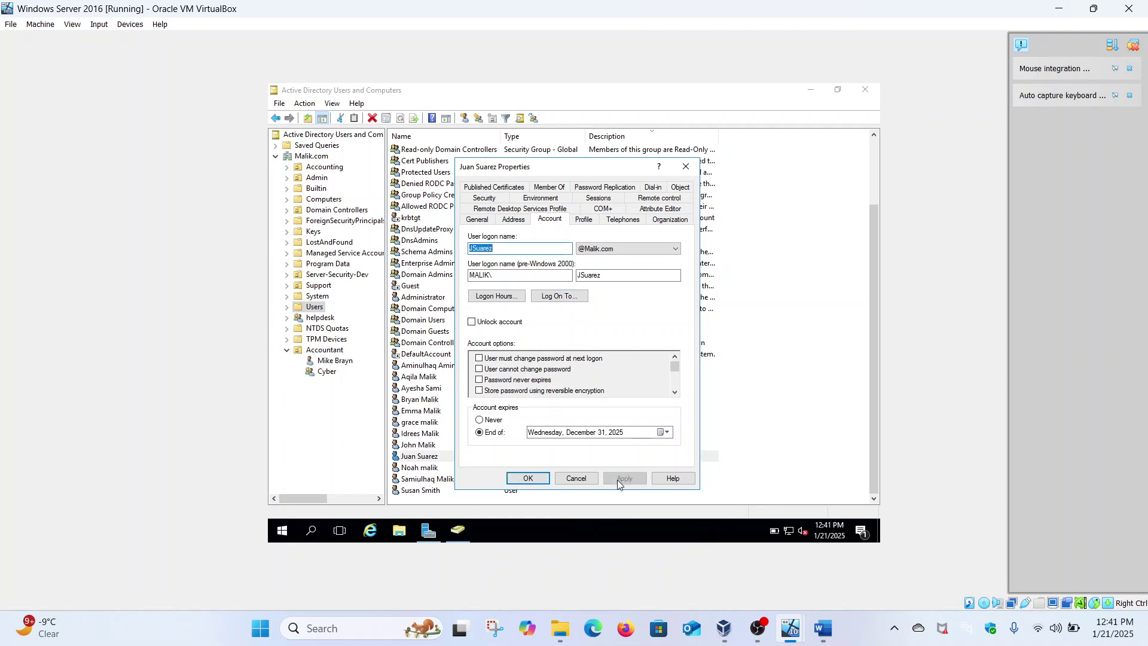
pyautogui.click(528, 478)
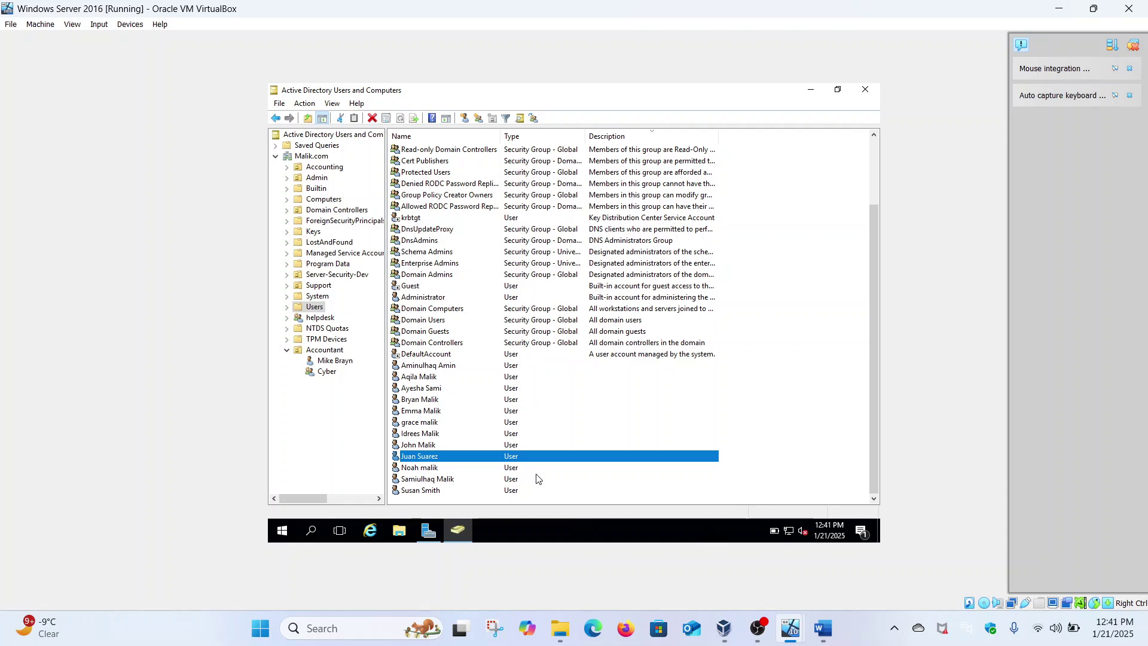
pyautogui.click(758, 628)
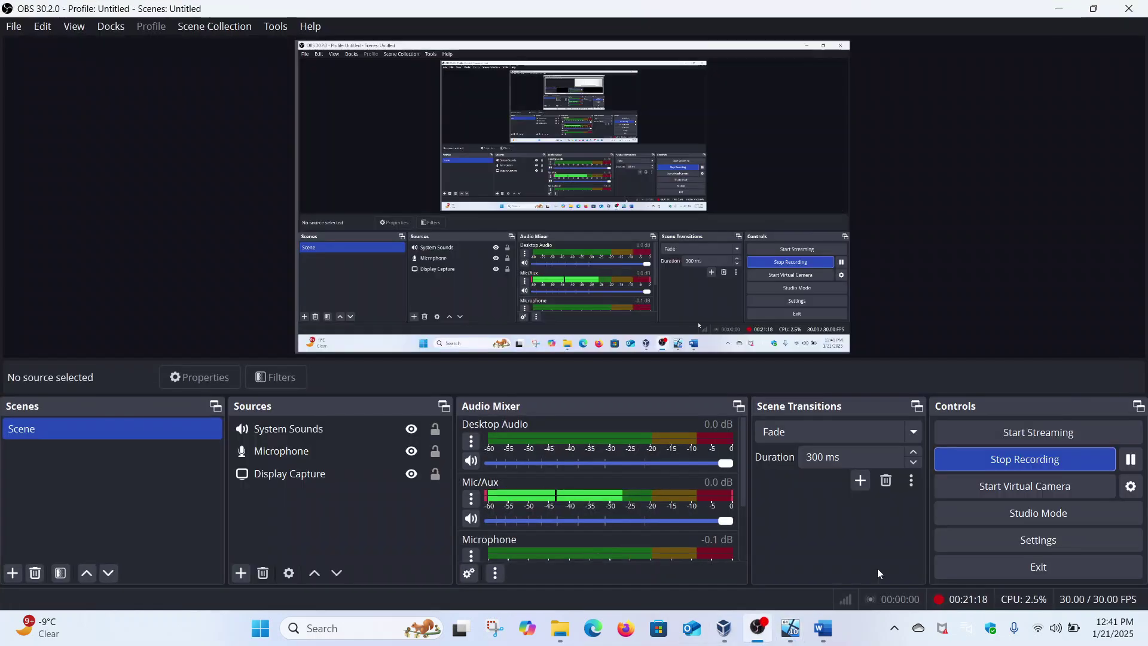